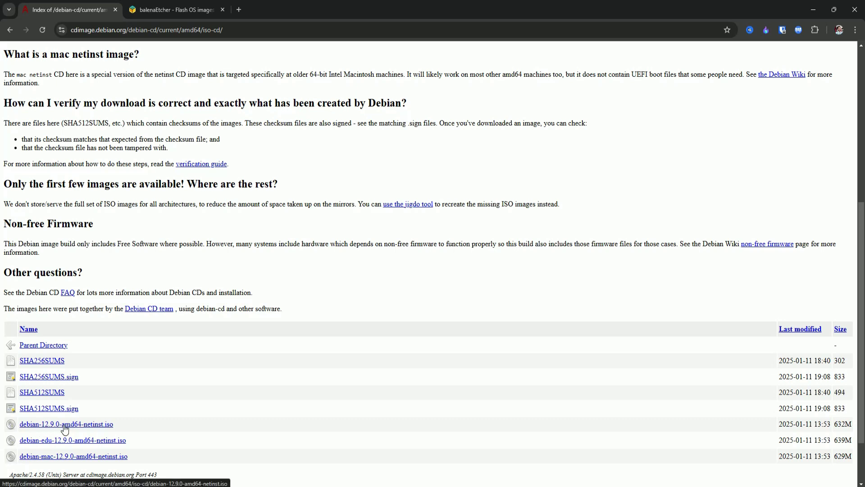
Download debian-12.9.0-amd64-netinst.iso and the Windows Etcher installer from etcher.balena.io, then check downloads.
click(65, 428)
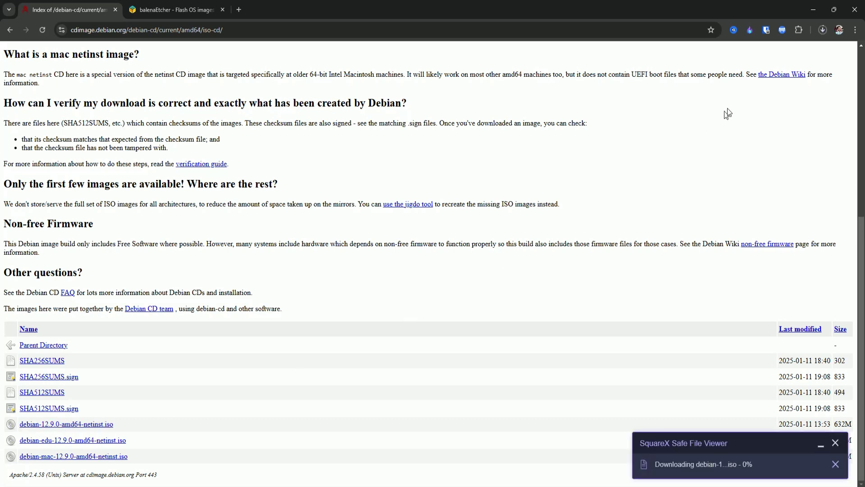
click(177, 11)
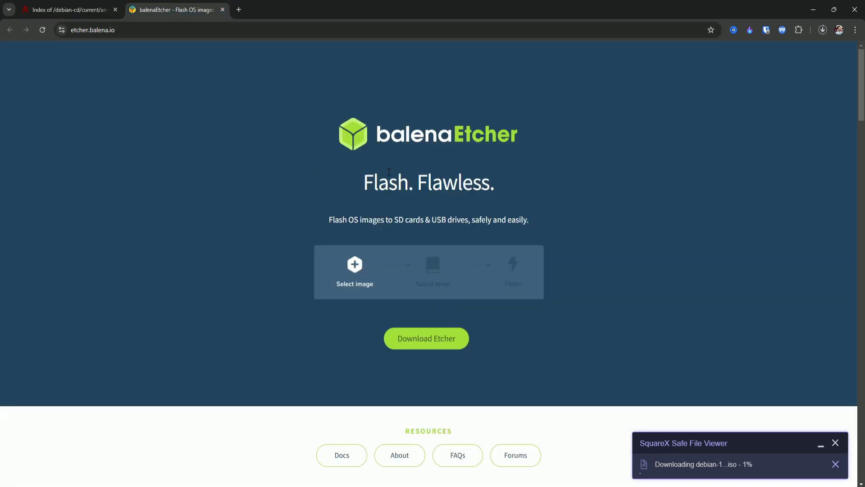
click(428, 345)
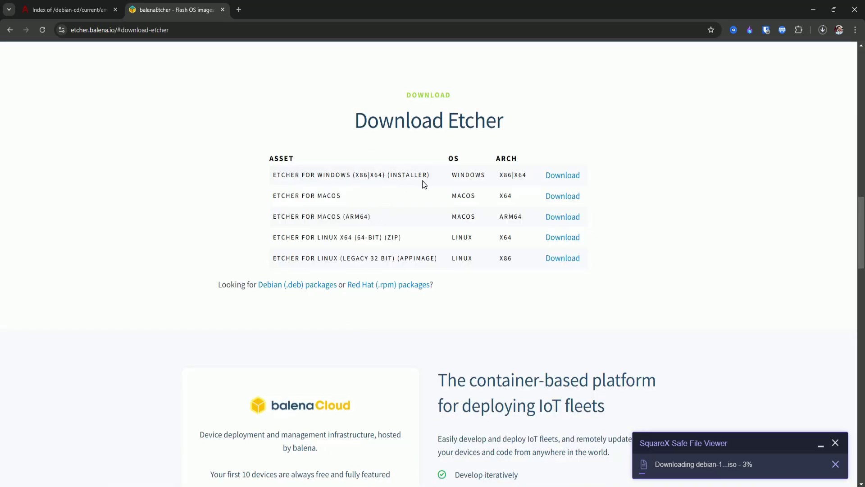
click(581, 179)
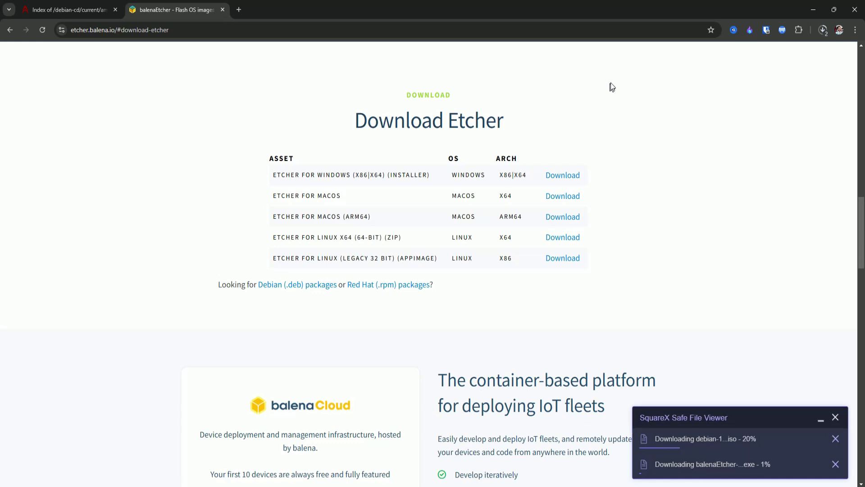
click(823, 30)
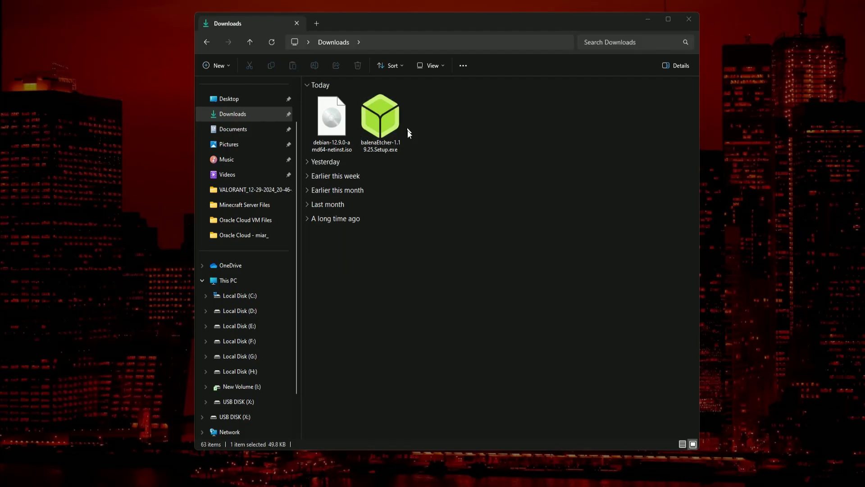
Launch balenaEtcher and load debian-12.9.0-amd64-netinst.iso from Downloads as the image.
double_click(385, 112)
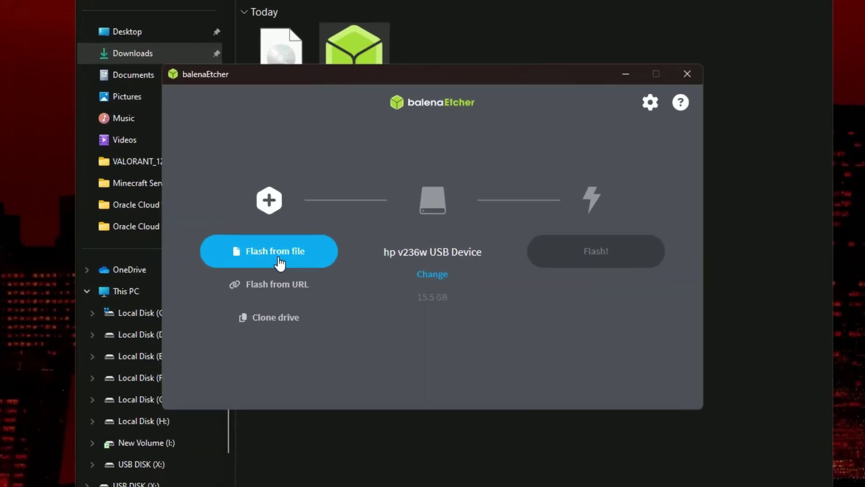
click(278, 258)
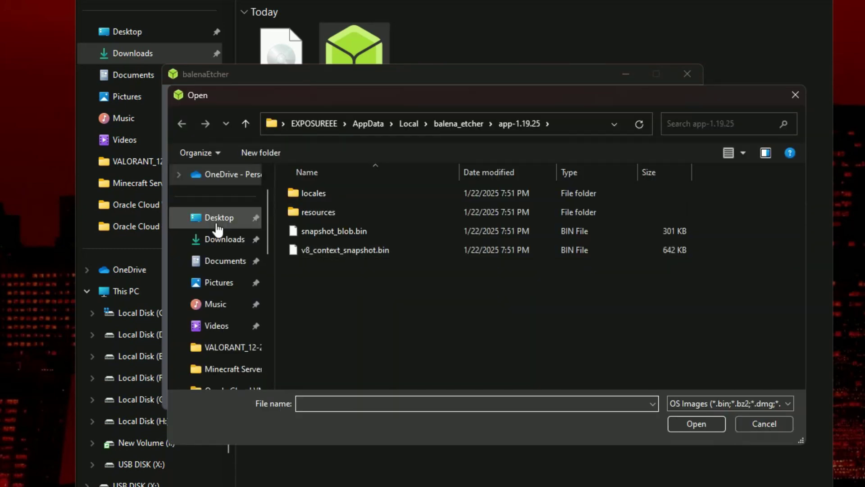
click(221, 240)
click(320, 223)
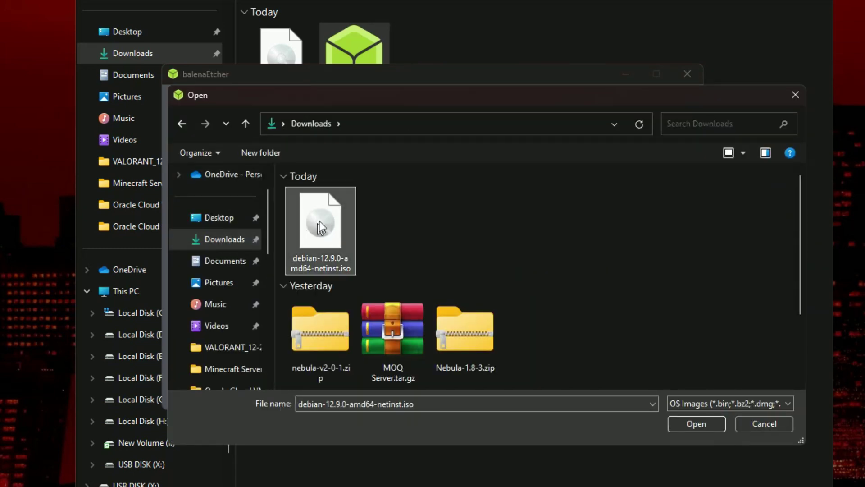
click(696, 424)
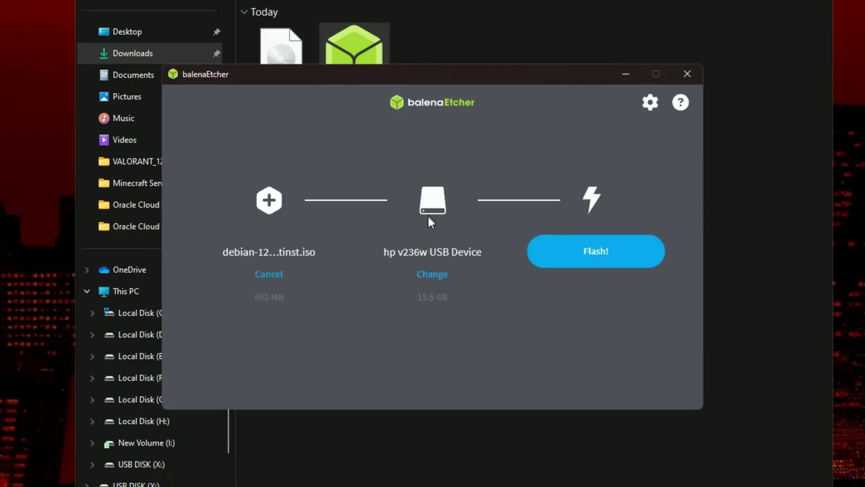
Confirm the hp v236w USB Device as the target and start flashing.
click(438, 275)
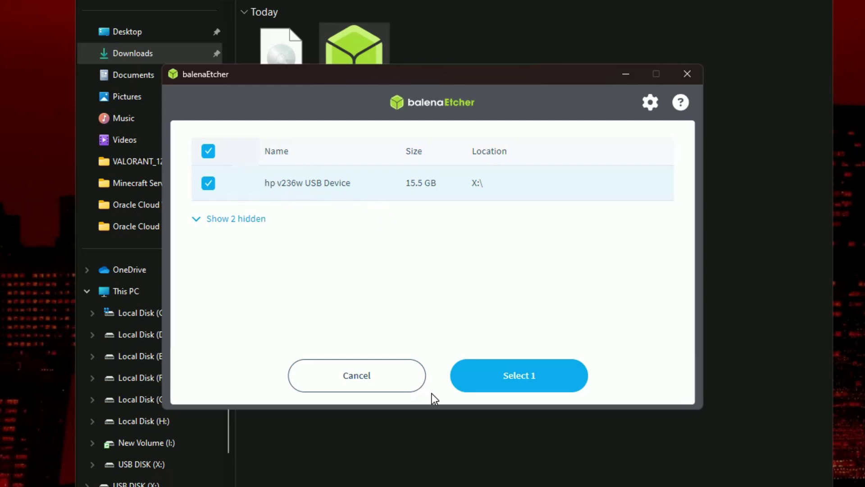
click(506, 380)
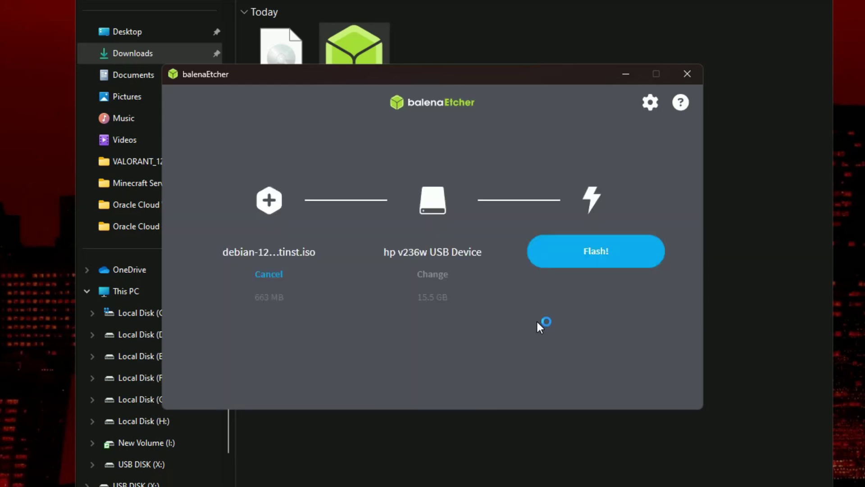
click(586, 253)
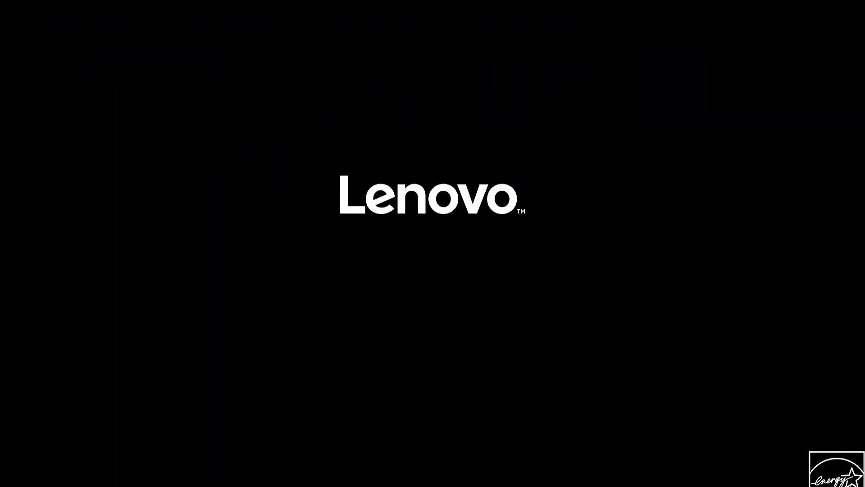
Enter the BIOS setup with F1 and open Startup > Primary Boot Sequence.
key(F1)
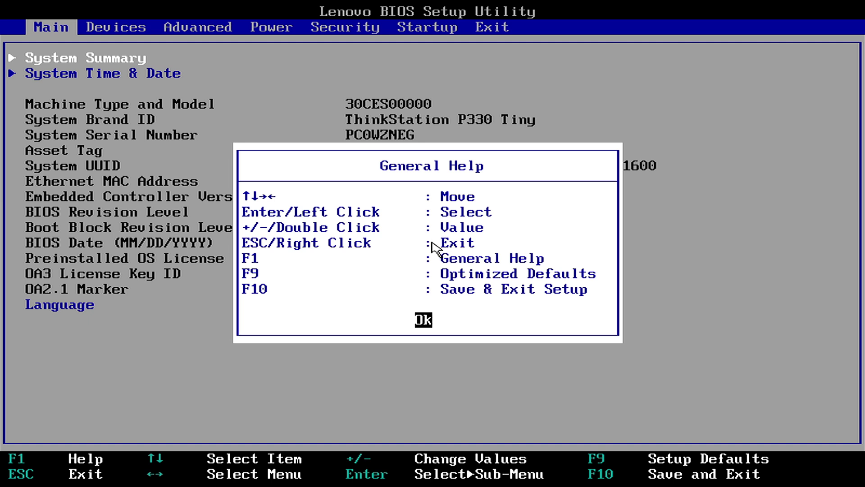
click(425, 319)
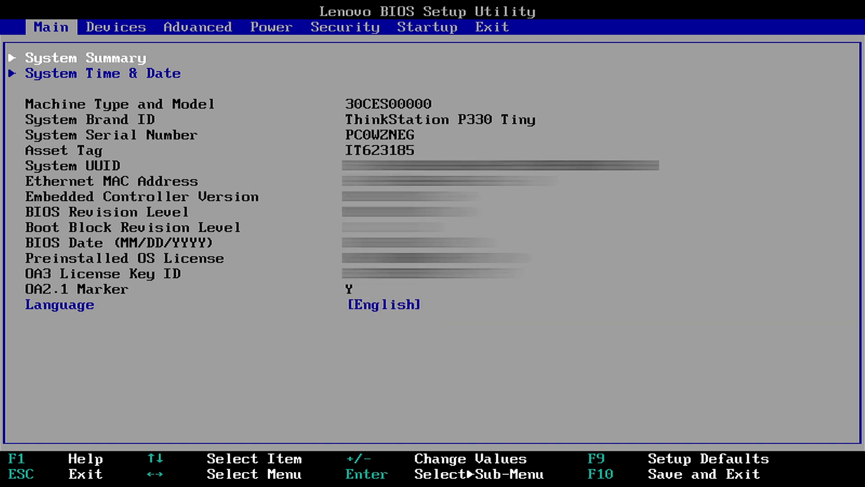
click(423, 30)
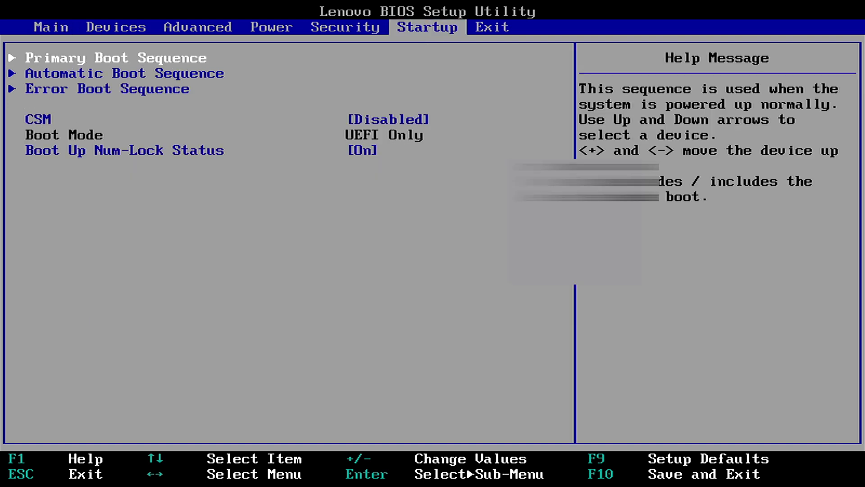
click(128, 61)
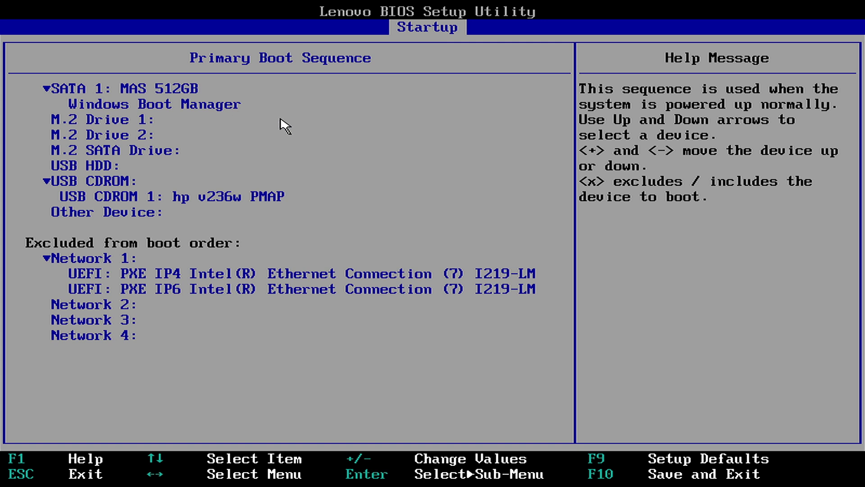
Move the USB CDROM group to the top of the boot order, then save and restart with F10.
key(Down)
key(Down)
key(Down)
key(Down)
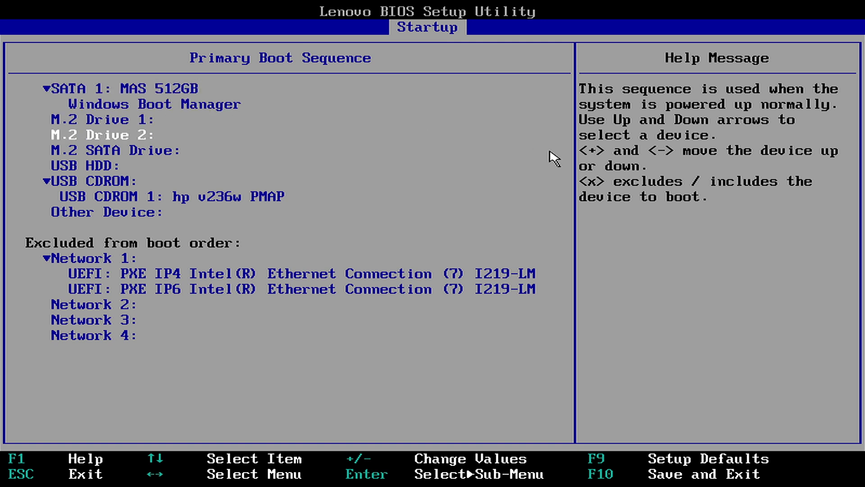
key(Down)
key(Down)
key(Down)
key(Down)
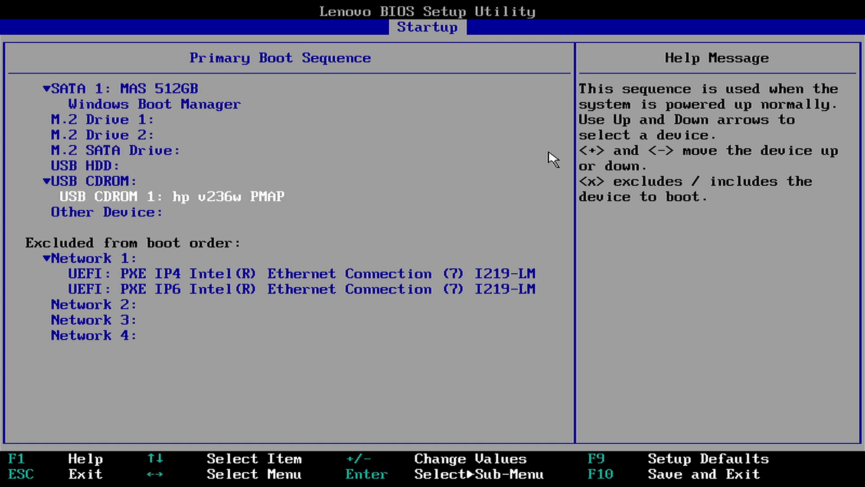
key(Up)
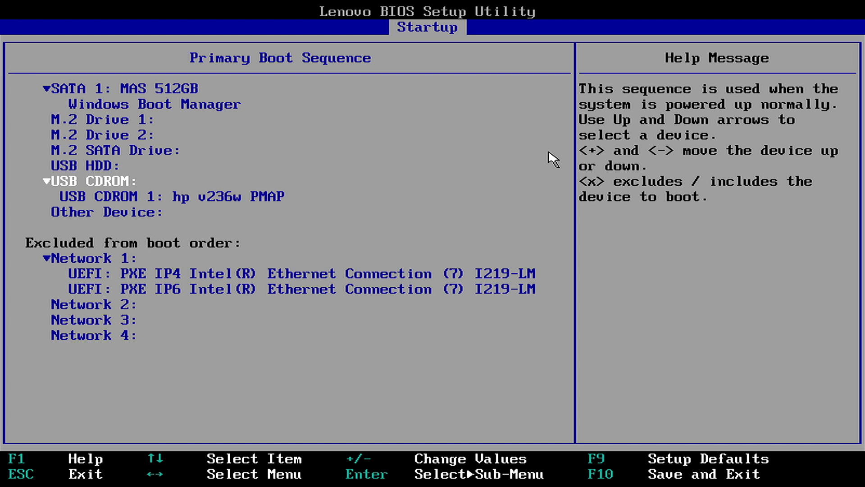
key(plus)
key(plus)
key(plus)
key(plus)
key(plus)
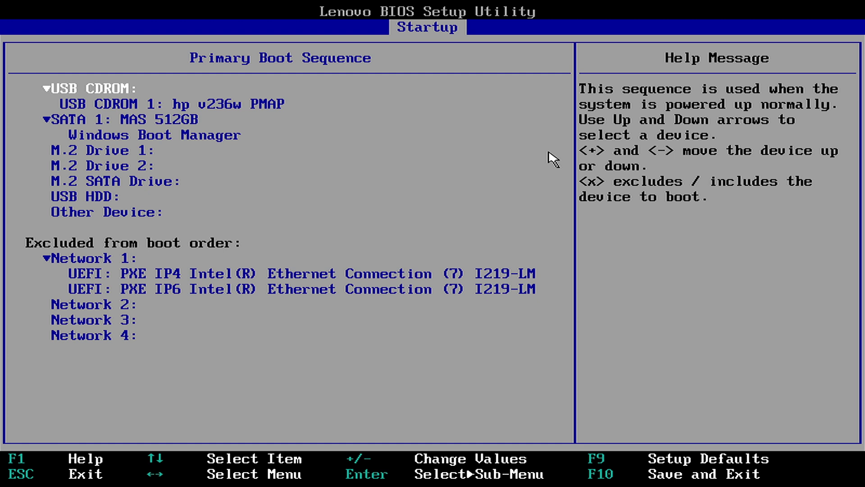
key(F10)
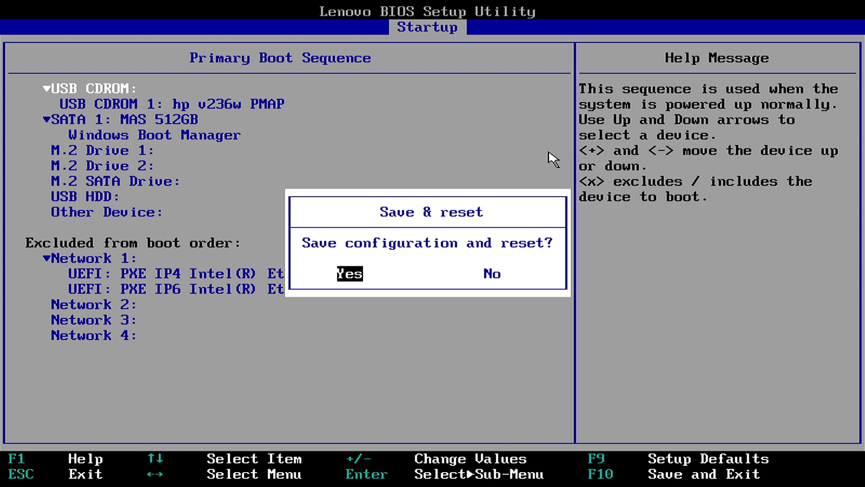
key(Return)
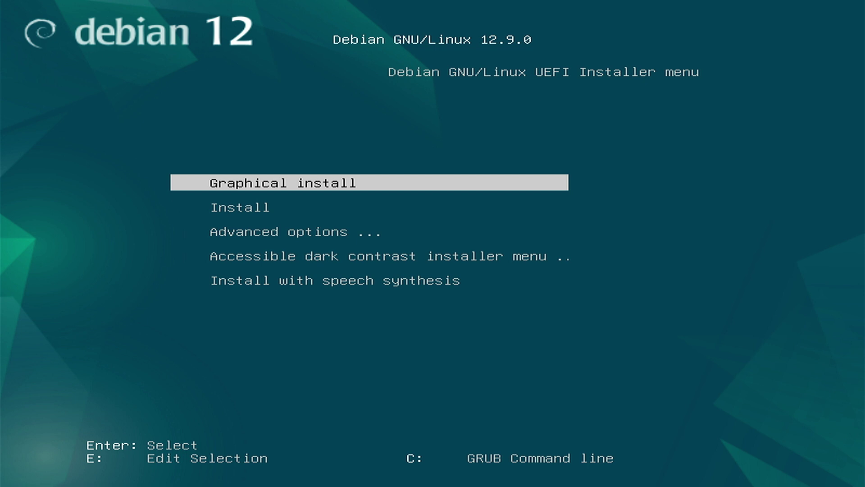
Start the graphical install with English language, India location and American English keymap.
key(Return)
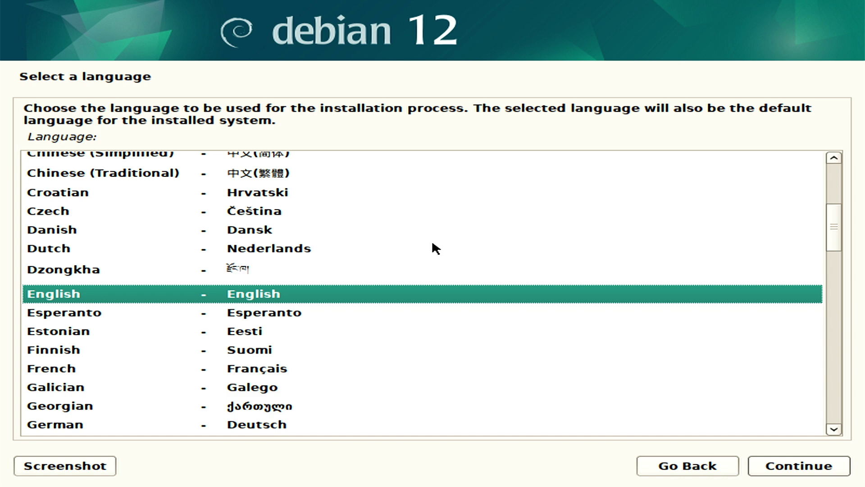
key(Return)
key(i)
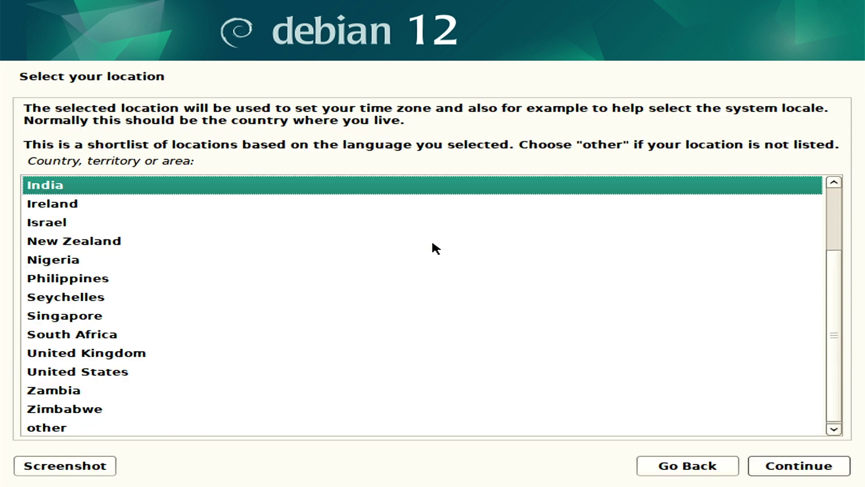
key(Return)
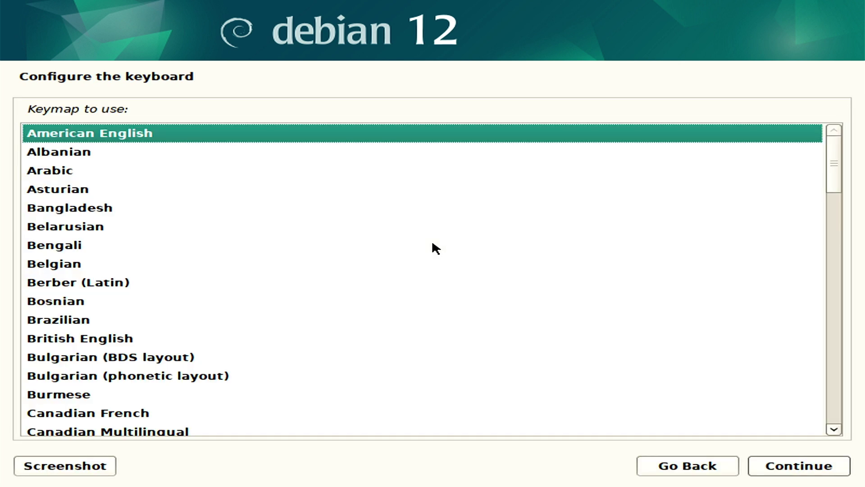
key(Return)
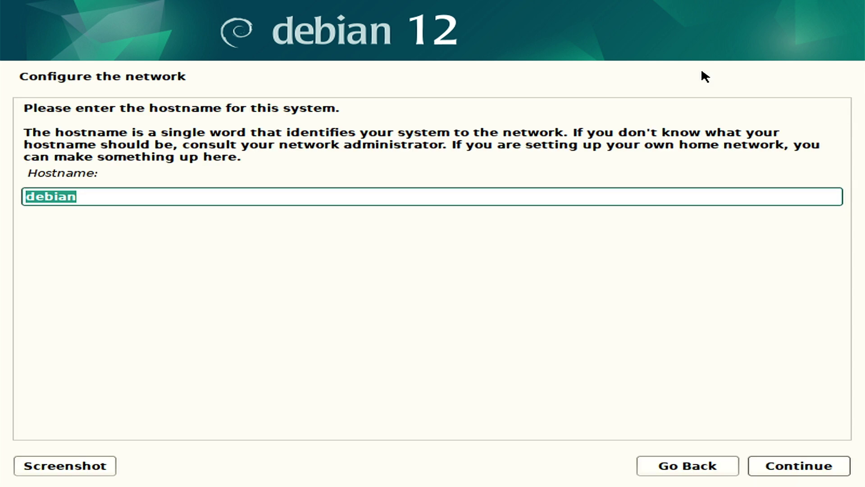
Replace the default hostname debian with Home-Server.
key(BackSpace)
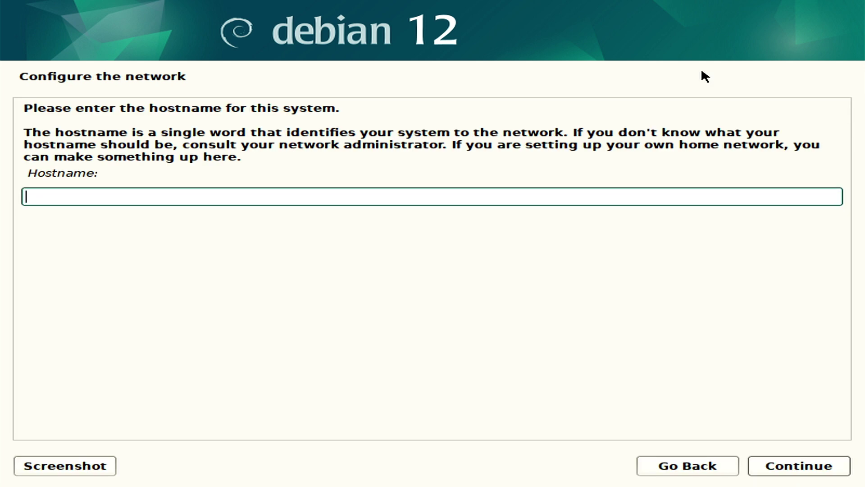
text(Home-Server)
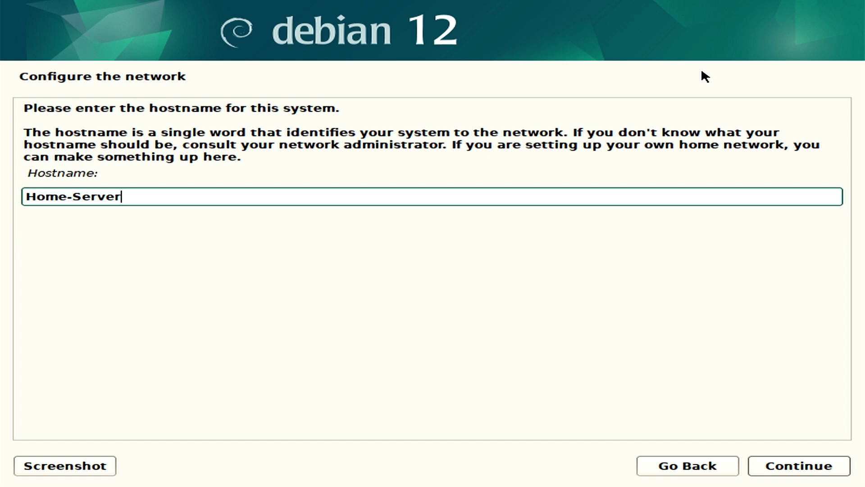
key(Return)
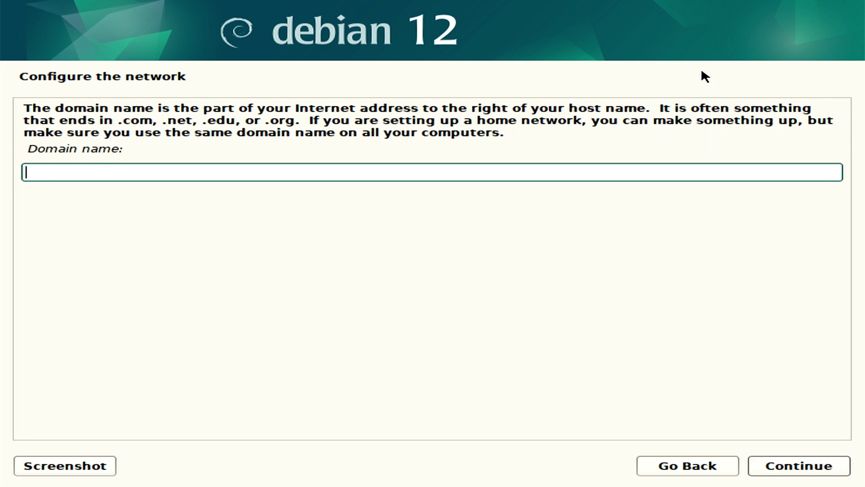
Set the domain name to 'local' and leave the root password empty.
text(local)
key(Return)
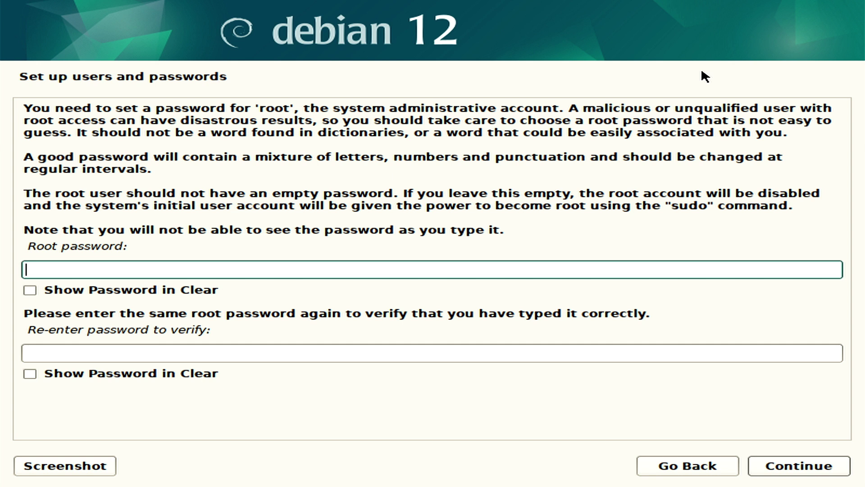
key(Return)
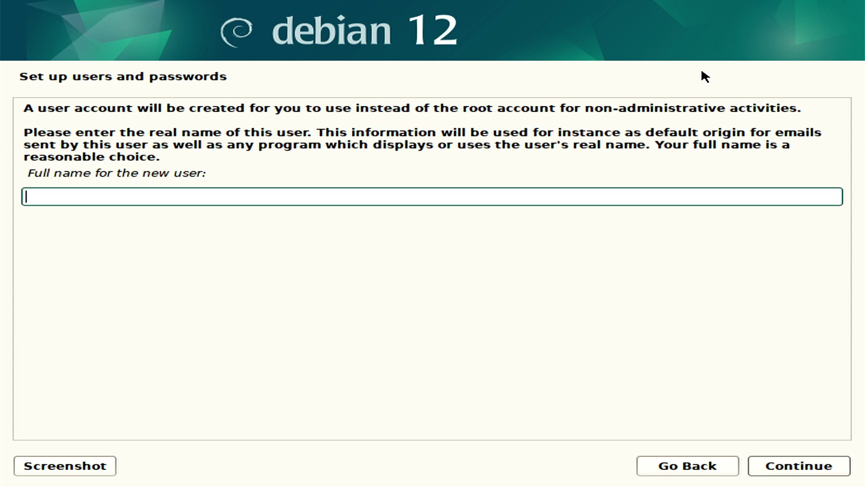
Create the user account with its full name, the suggested username, and a confirmed password.
text(EXPOSURE)
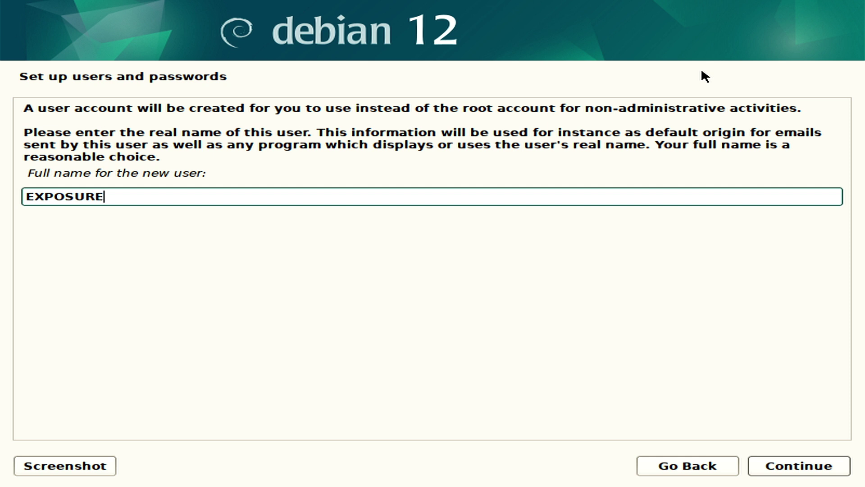
text(EE)
key(Return)
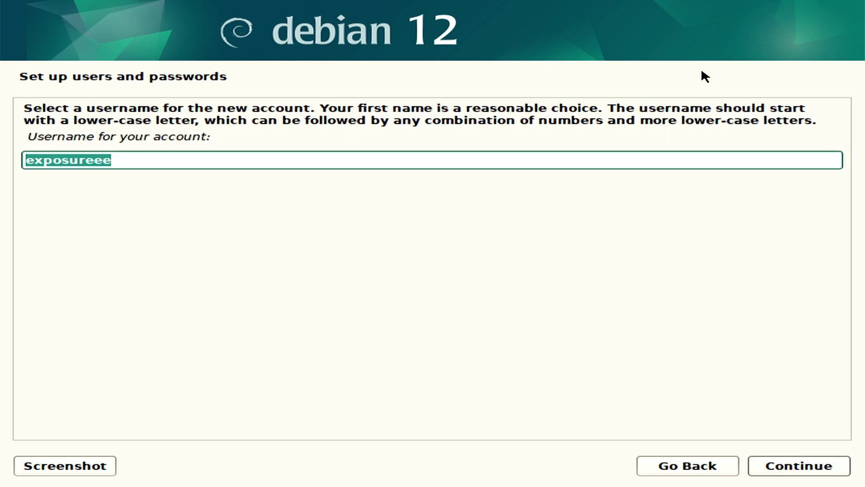
key(Return)
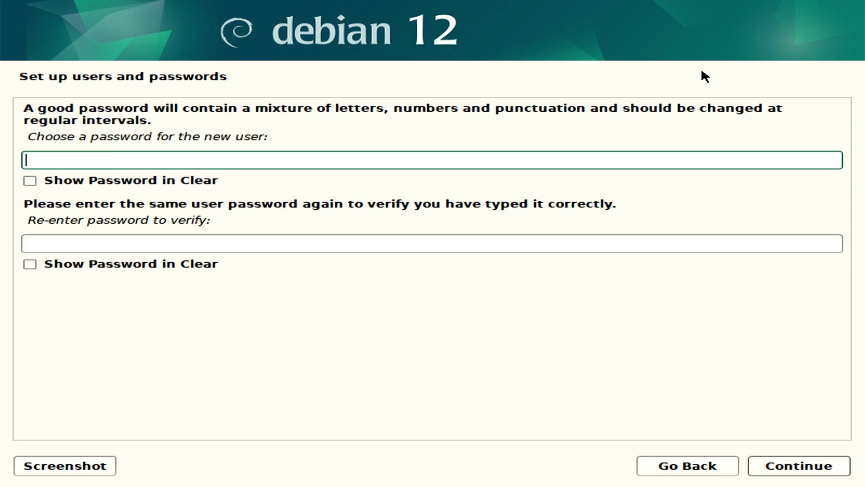
text(*********)
key(Tab)
text(*********)
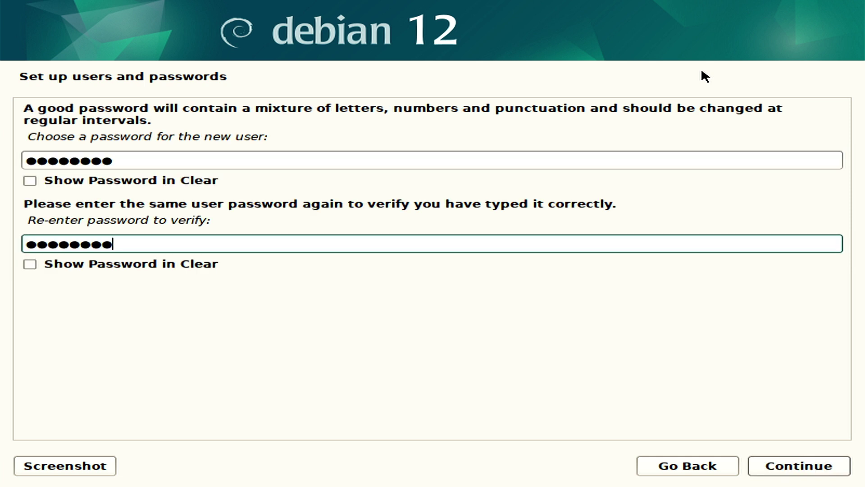
key(Return)
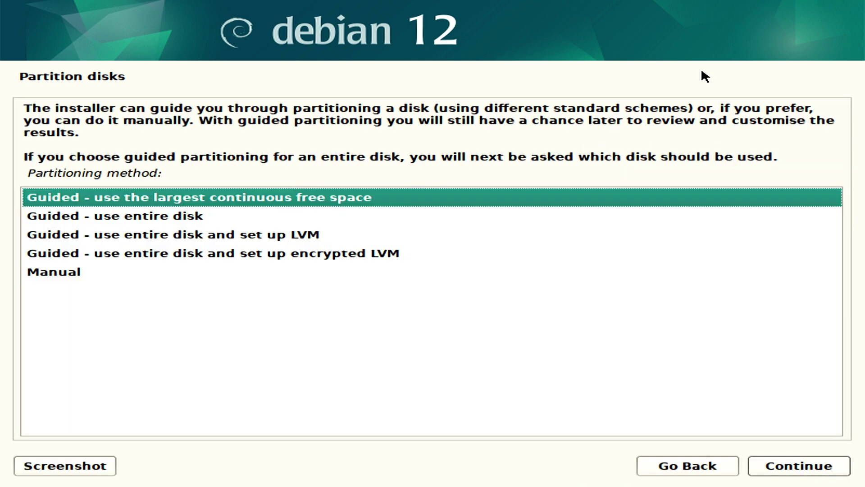
Use guided partitioning on the whole 512.1 GB sda disk, all files in one partition, and write changes.
key(Down)
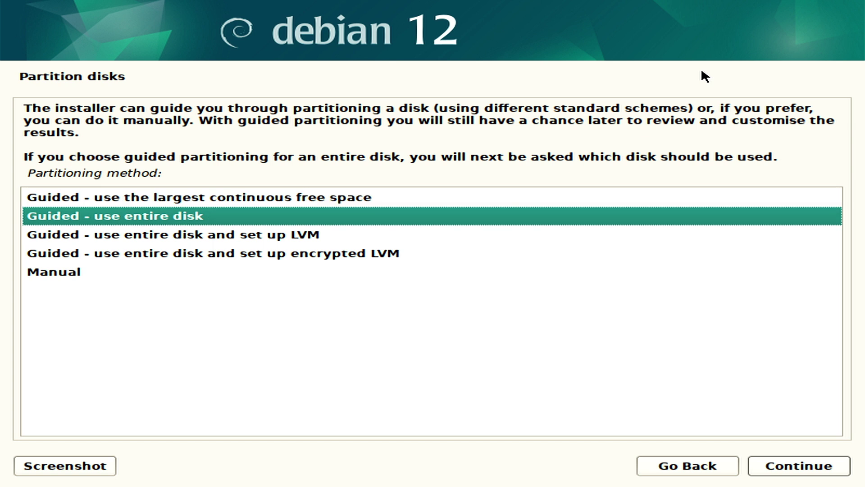
key(Return)
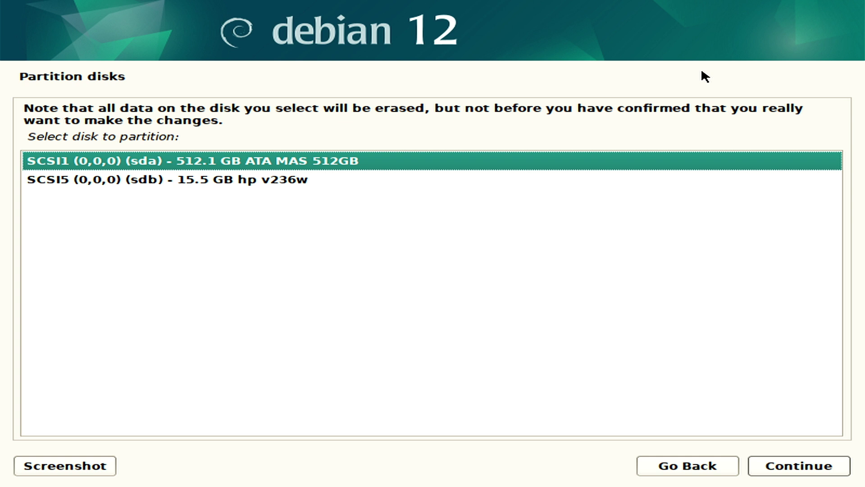
key(Return)
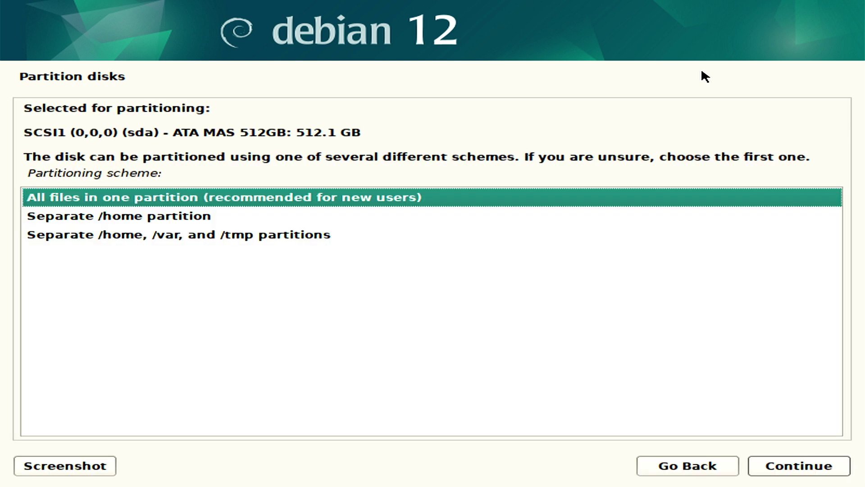
key(Return)
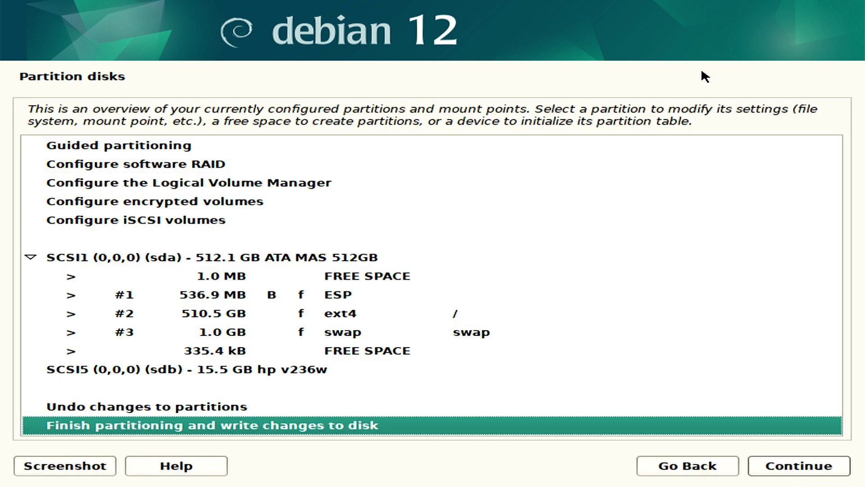
key(Return)
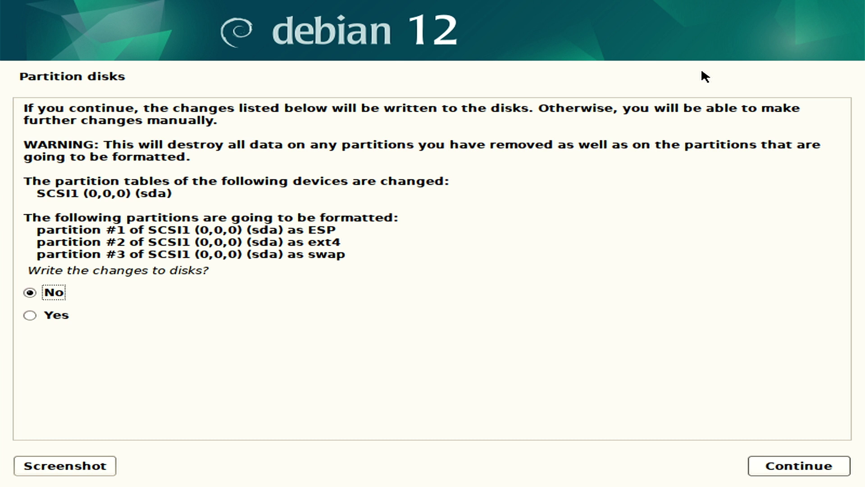
key(Down)
key(Return)
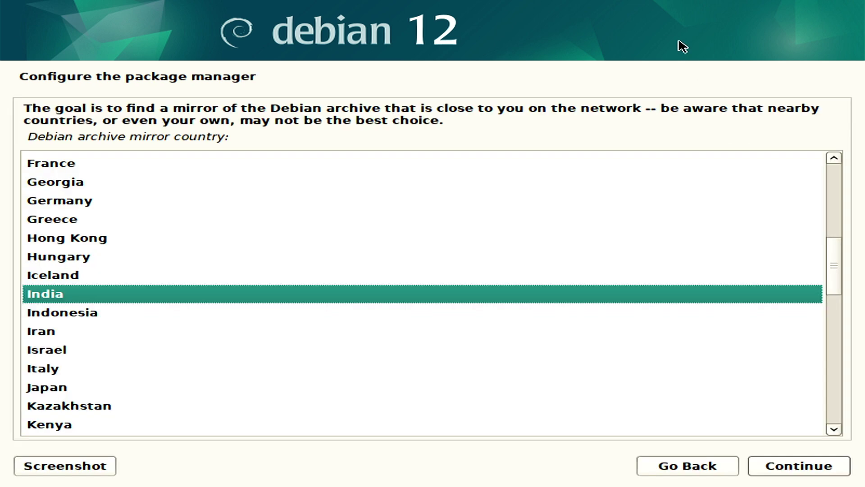
Choose India and deb.debian.org as the archive mirror, leaving the HTTP proxy blank.
key(Return)
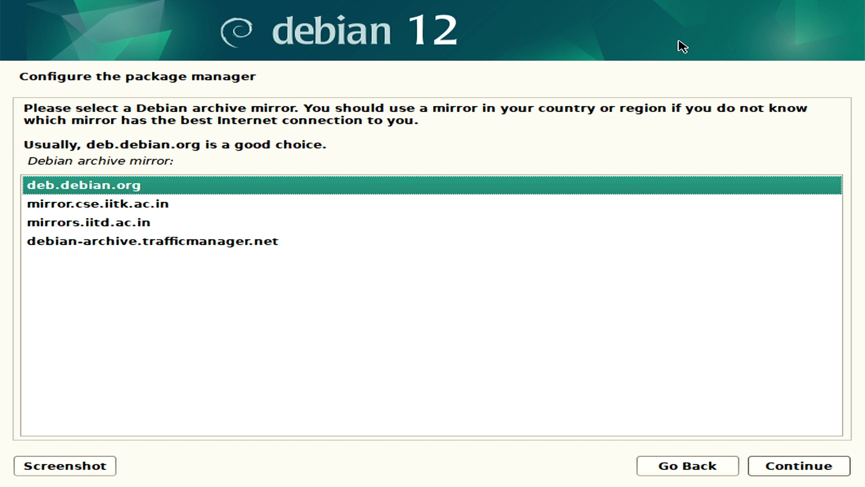
key(Return)
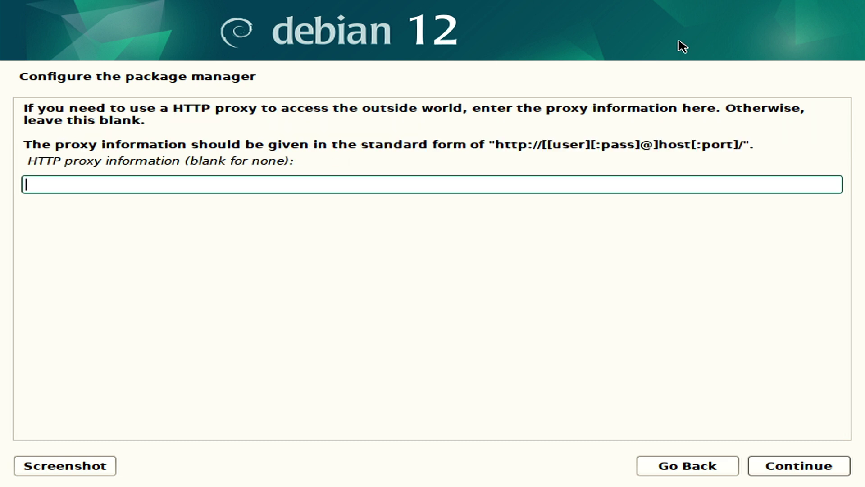
key(Return)
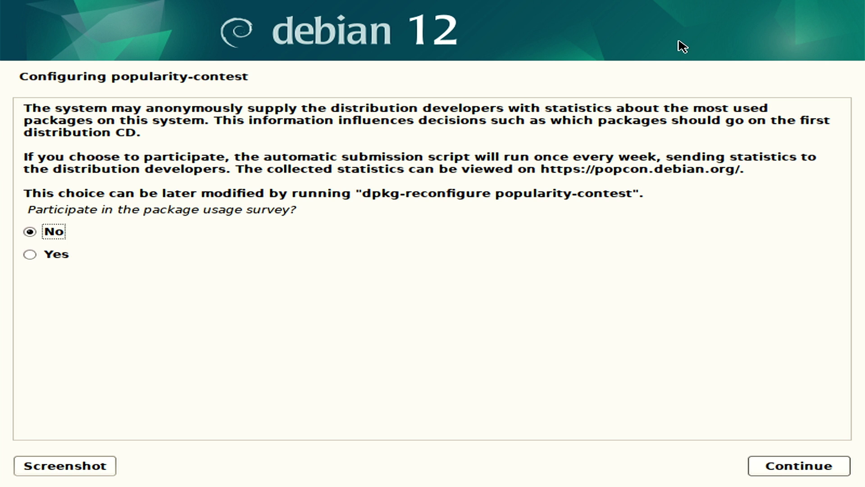
Decline popularity-contest, untick Debian desktop and GNOME, tick SSH server, and install.
key(Return)
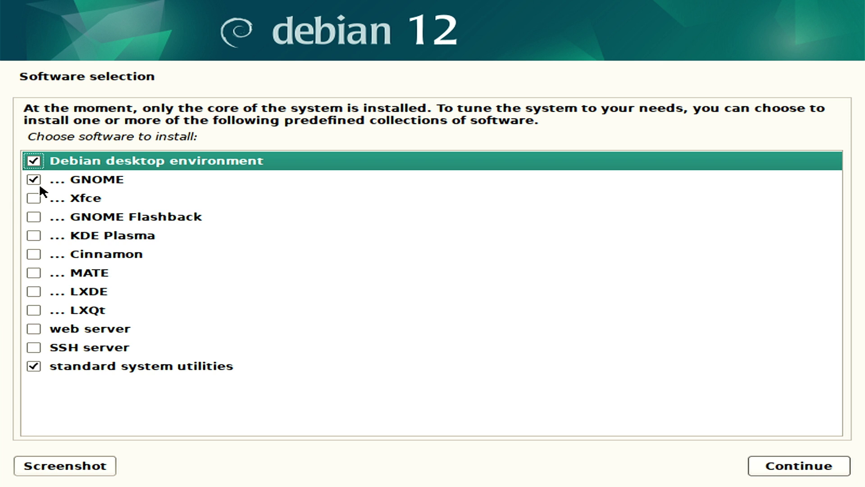
click(40, 165)
click(35, 179)
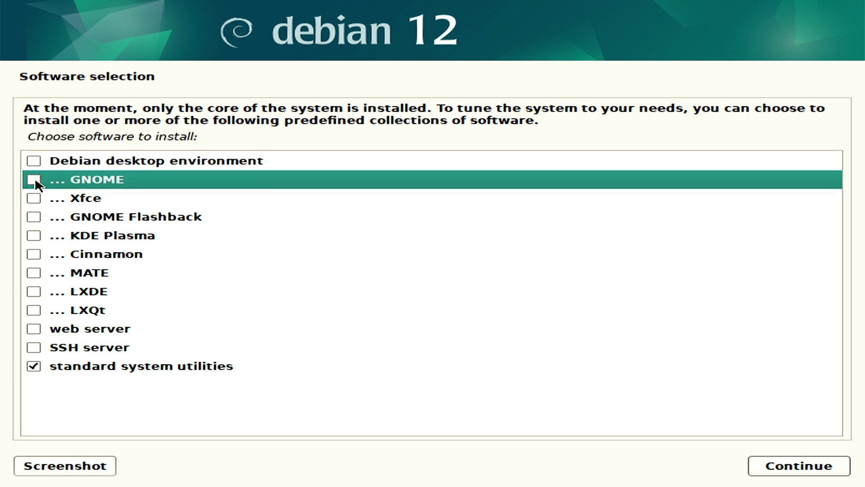
click(38, 347)
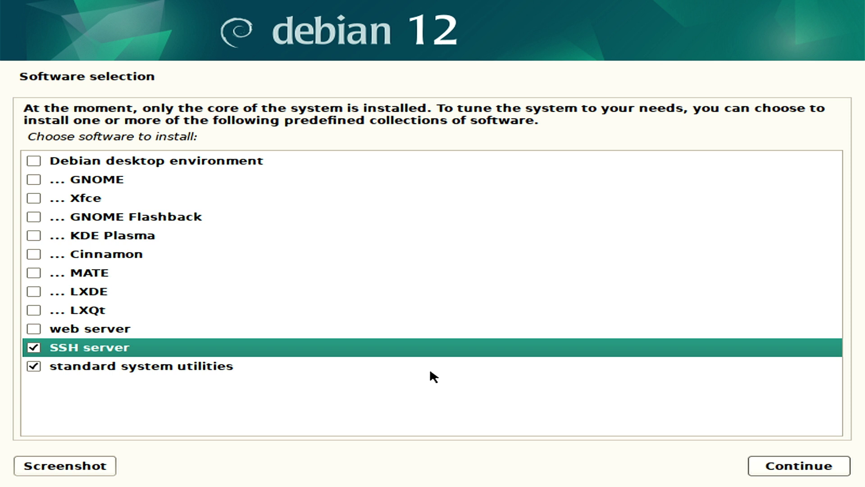
click(807, 465)
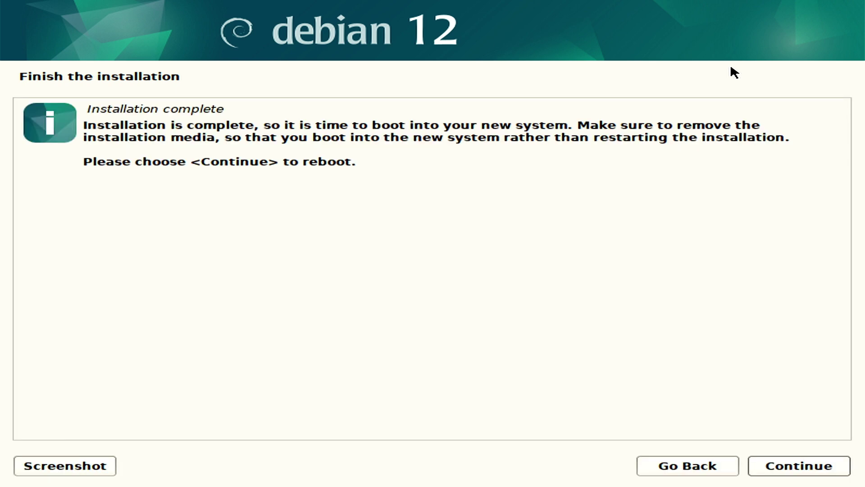
Reboot into the installed system and log in at tty1 with the user account.
key(Return)
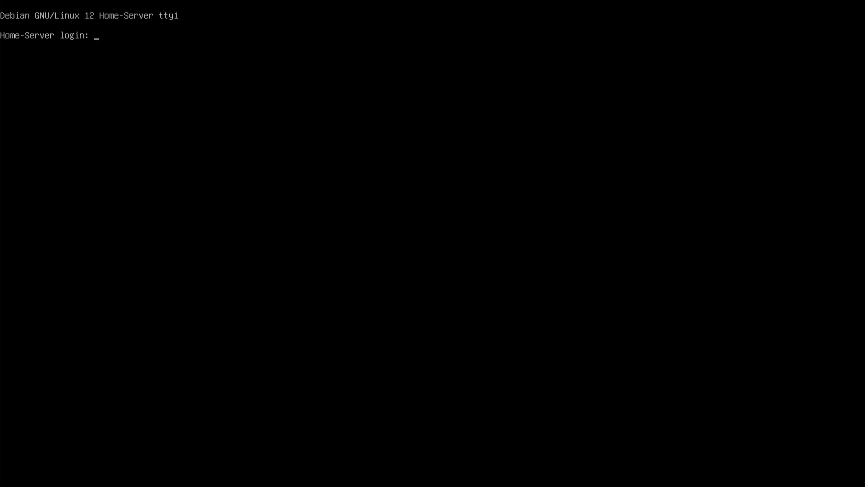
text(exp)
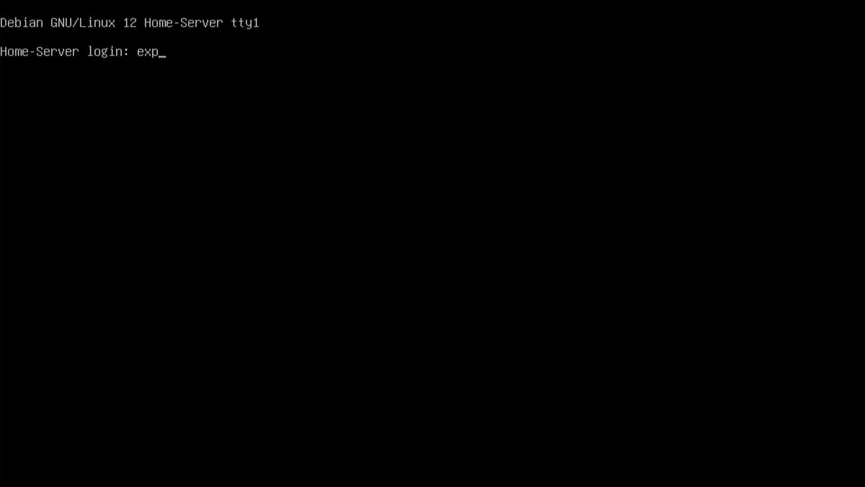
text(osureee)
key(Return)
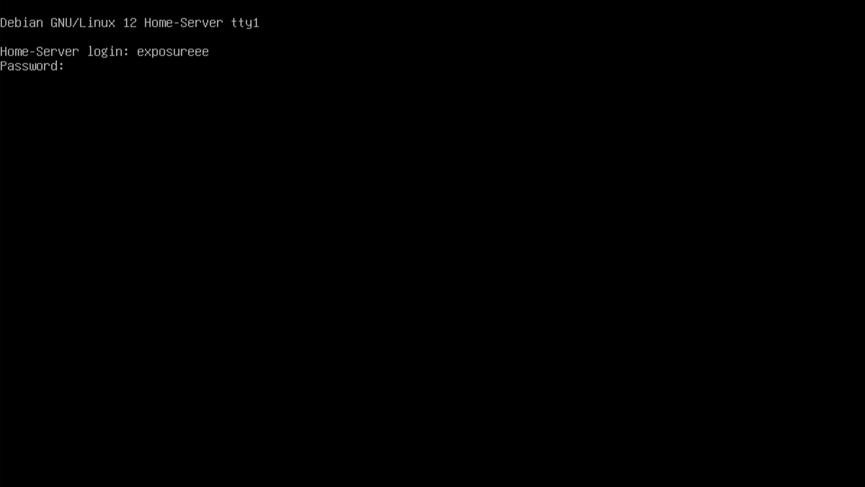
key(Return)
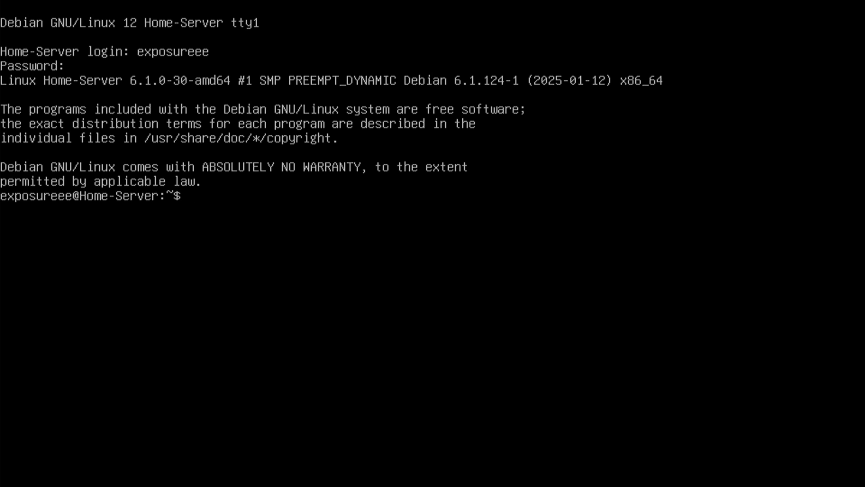
Open a root shell with sudo -s and run apt update && apt upgrade -y.
text(sudo -s)
key(Return)
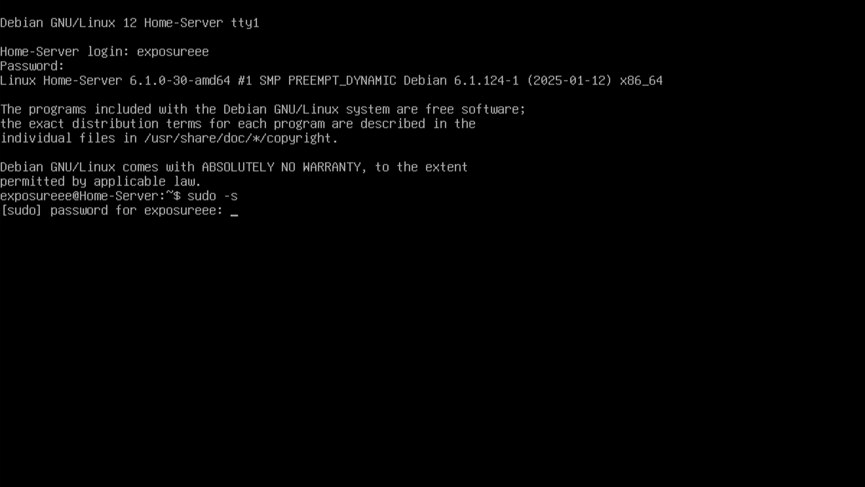
key(Return)
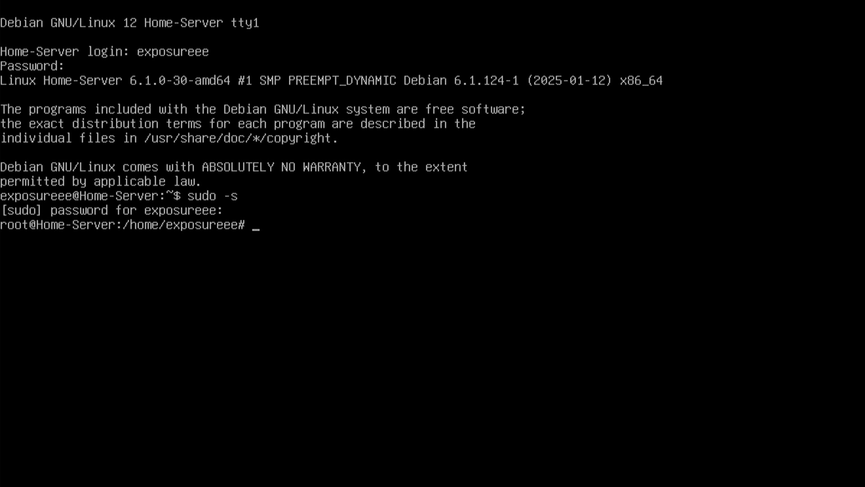
text(apt update )
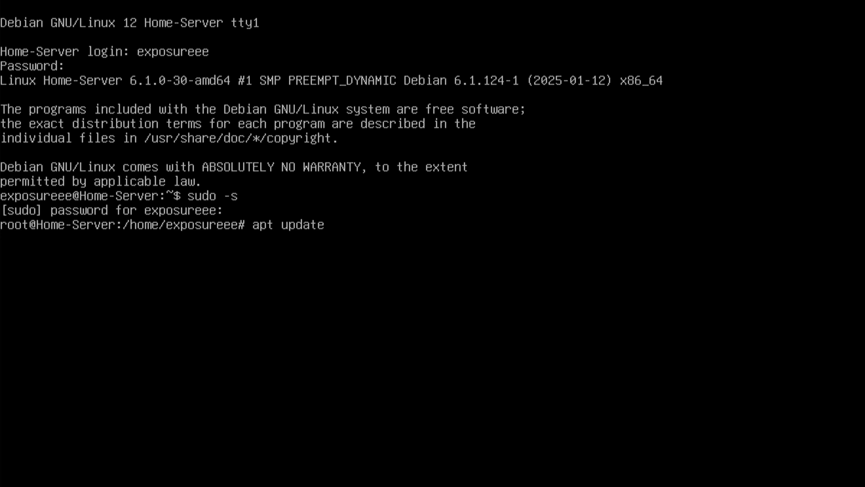
text(&& apt upg)
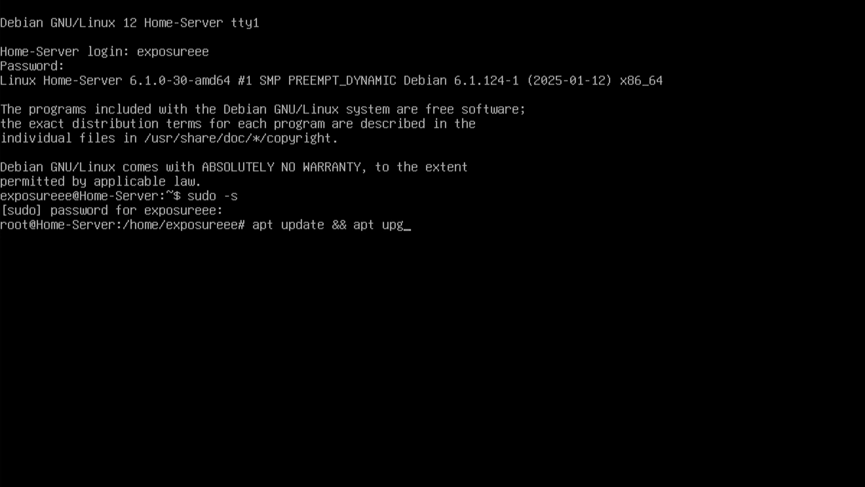
text(rade -y)
key(Return)
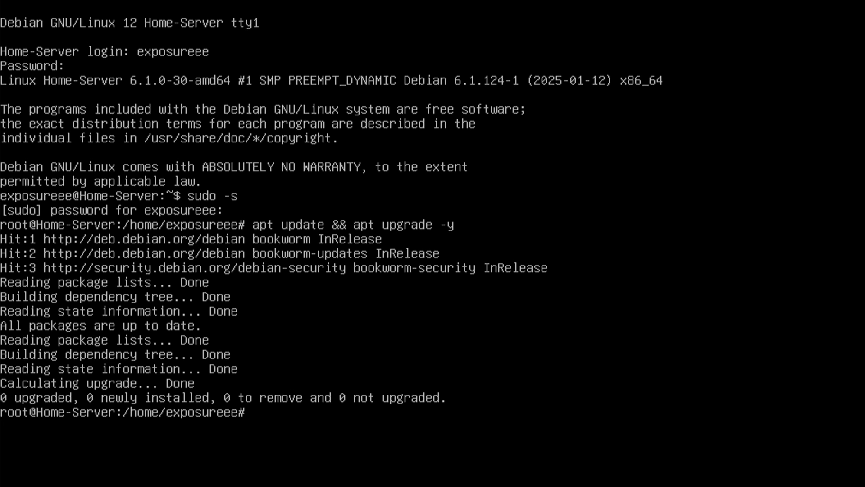
text(apt install curl)
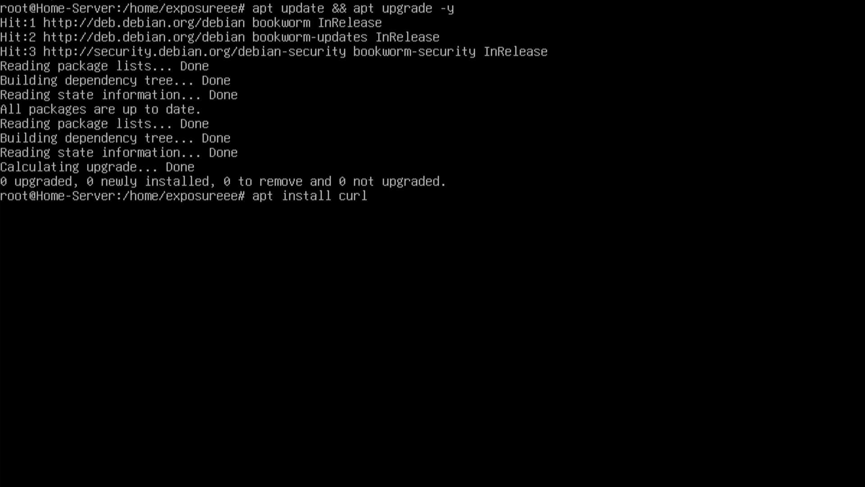
Install curl with apt install curl, answering Y.
key(Return)
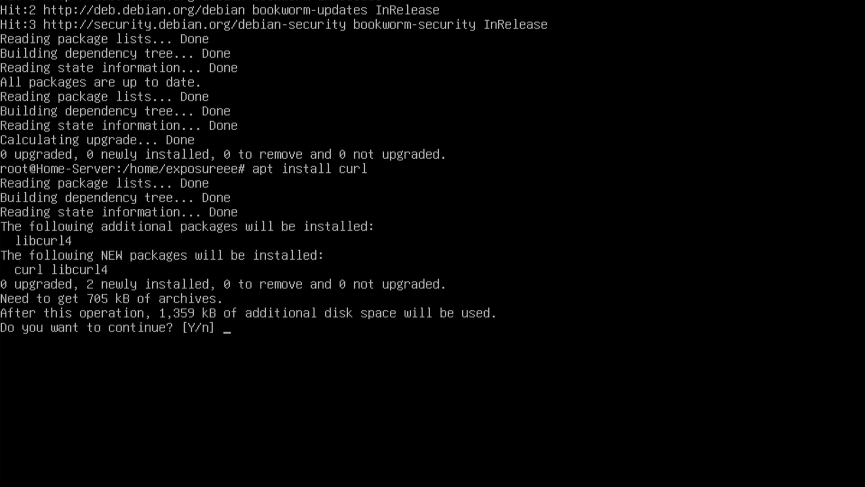
text(Y)
key(Return)
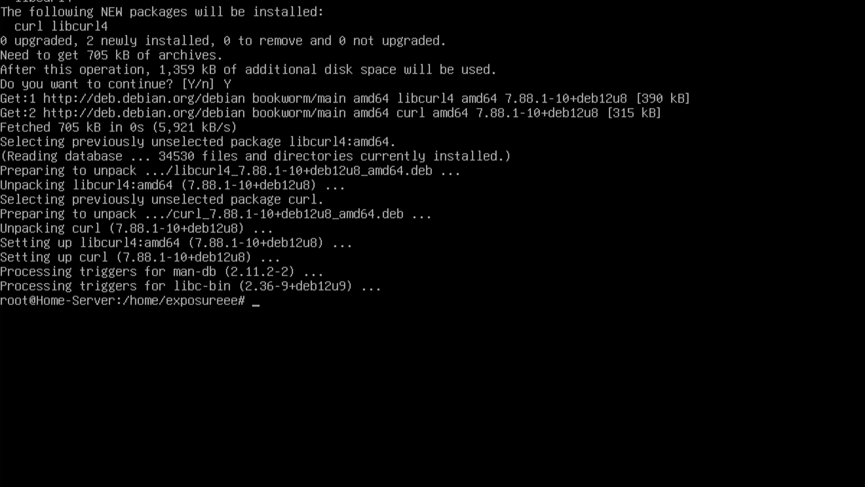
Fix the misspelled casos host to casaos in the curl -fsSL command and rerun it.
key(Up)
key(Up)
key(Return)
key(Up)
key(Left)
key(Left)
key(Left)
key(Left)
key(Left)
key(Left)
key(Left)
key(Left)
key(Left)
key(Left)
key(Left)
key(Left)
key(Left)
key(Left)
key(Left)
key(Left)
key(Left)
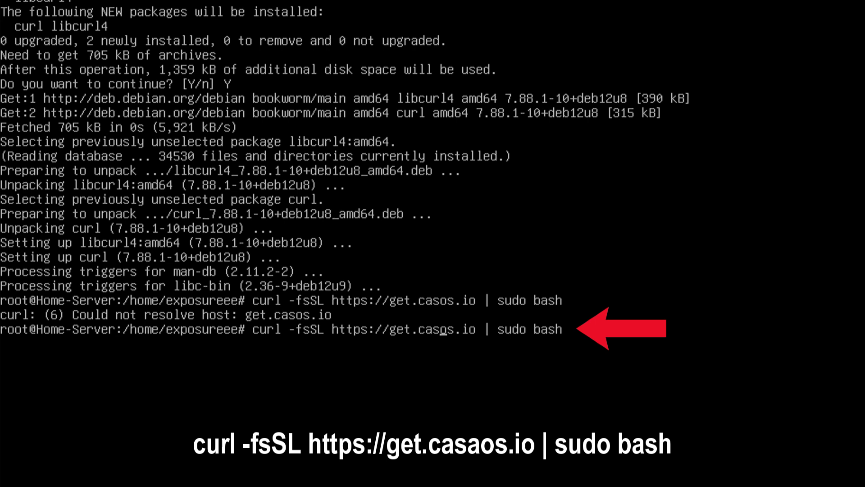
text(a)
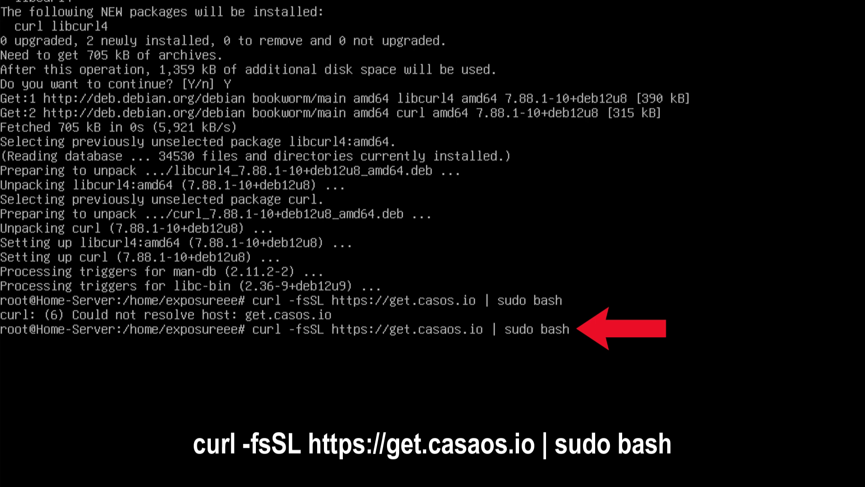
key(Right)
key(Right)
key(Right)
key(Right)
key(Right)
key(Right)
key(Right)
key(Right)
key(Right)
key(Right)
key(Right)
key(Right)
key(Right)
key(Right)
key(Right)
key(Right)
key(Right)
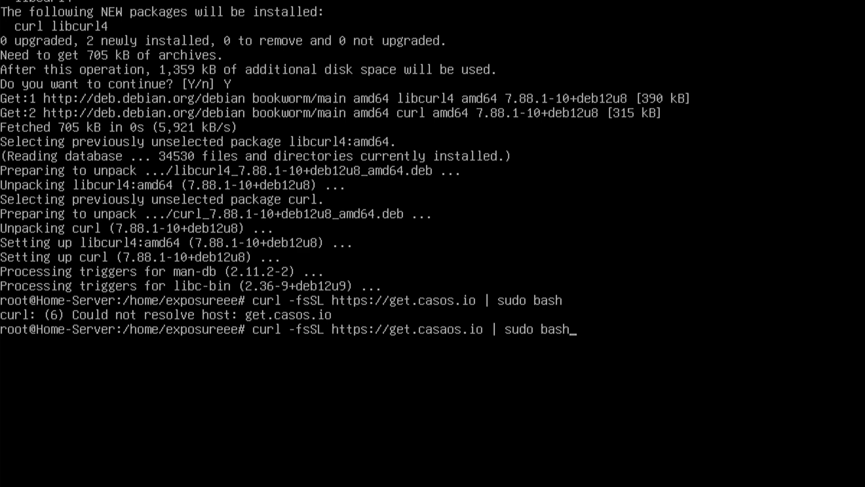
key(Return)
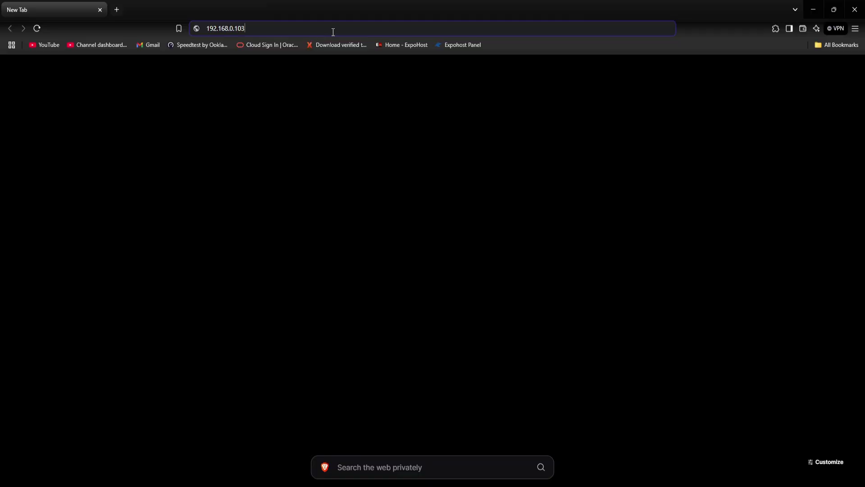
Load CasaOS at 192.168.0.103, create the user account, and decline the blog news feed.
click(334, 31)
key(Return)
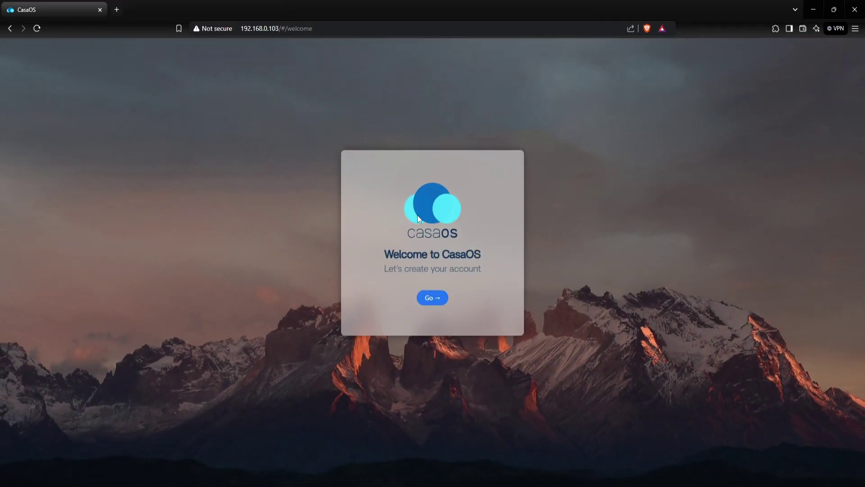
click(428, 299)
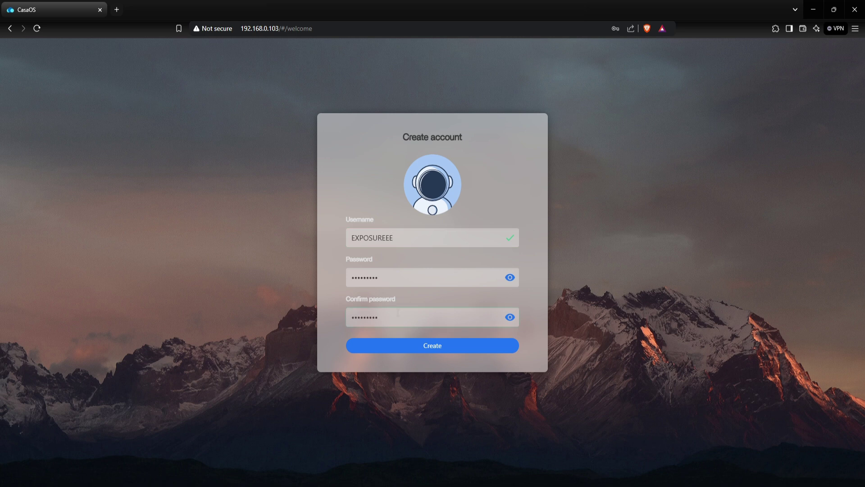
click(423, 348)
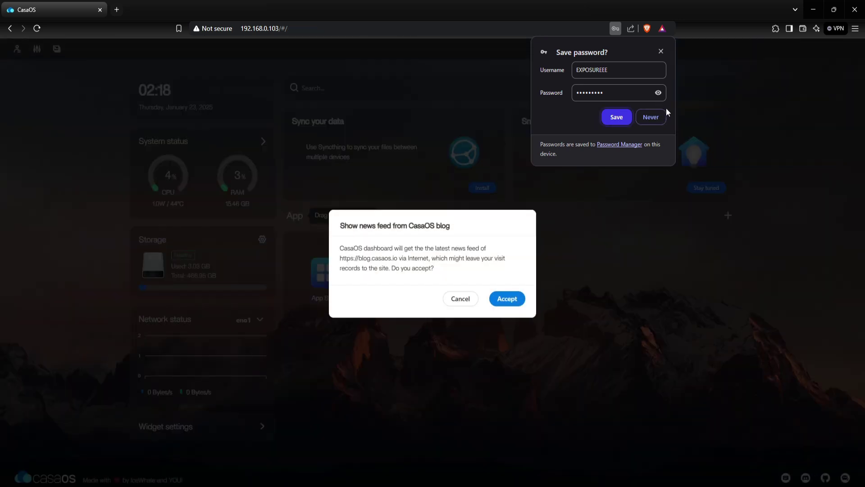
click(661, 51)
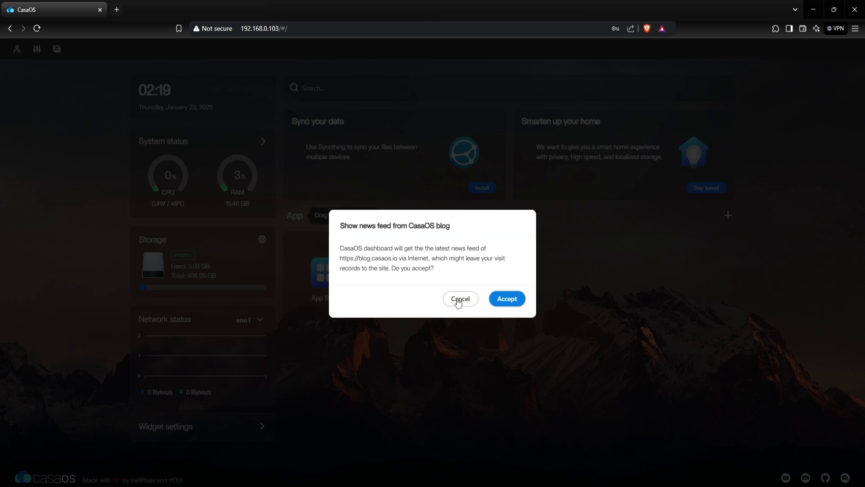
click(459, 299)
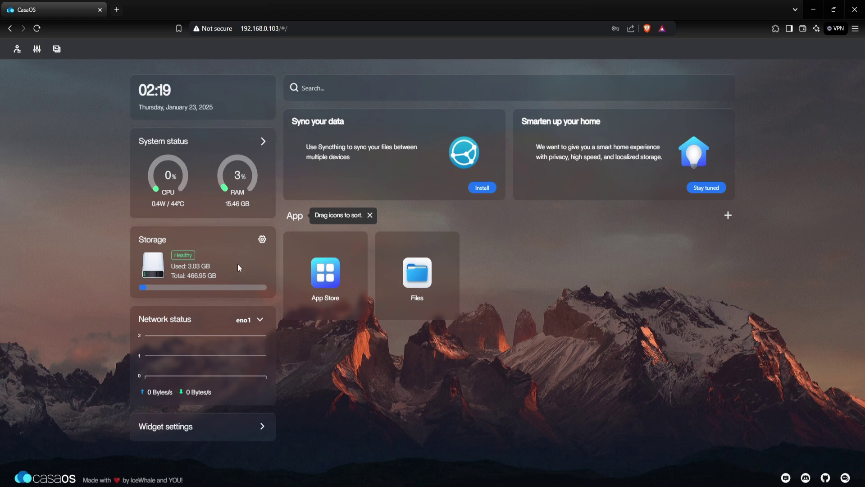
drag(223, 278, 175, 264)
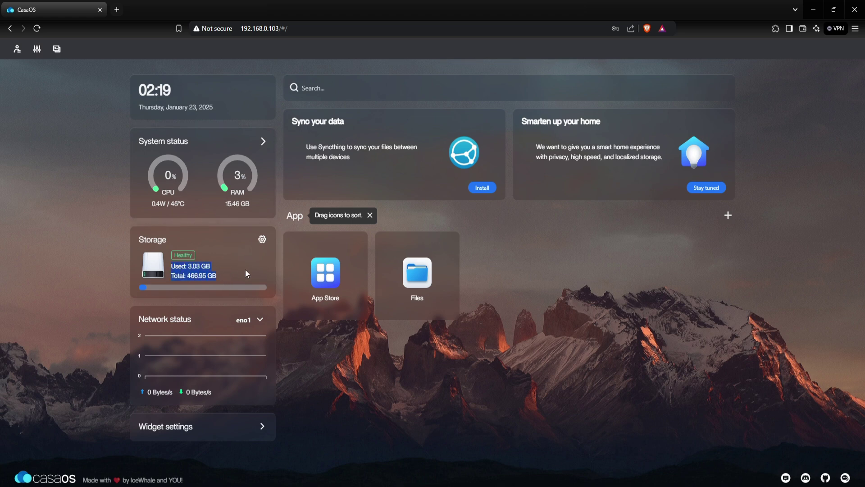
click(333, 358)
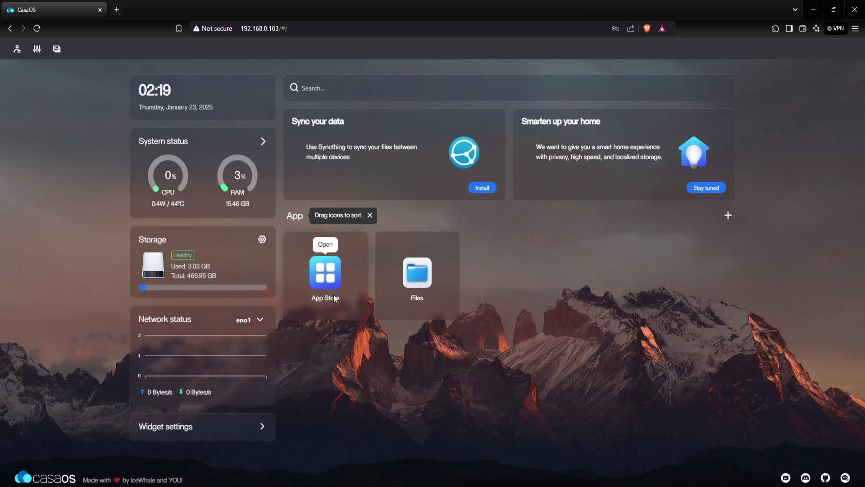
click(420, 280)
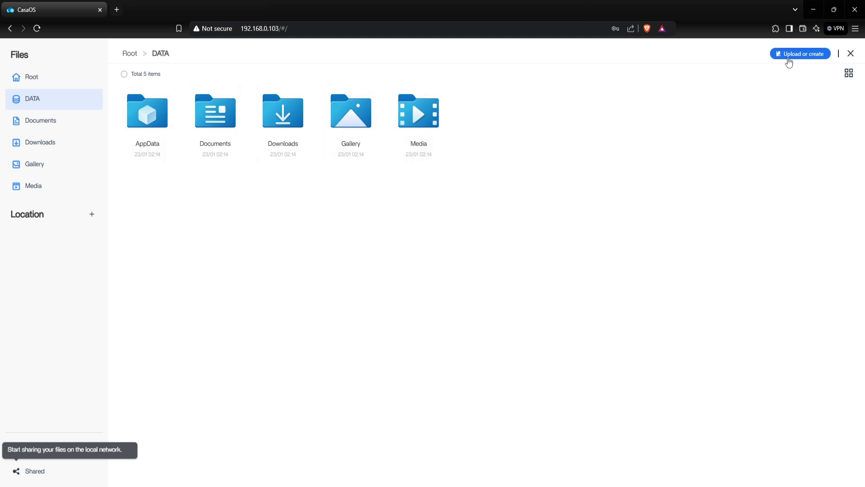
click(789, 59)
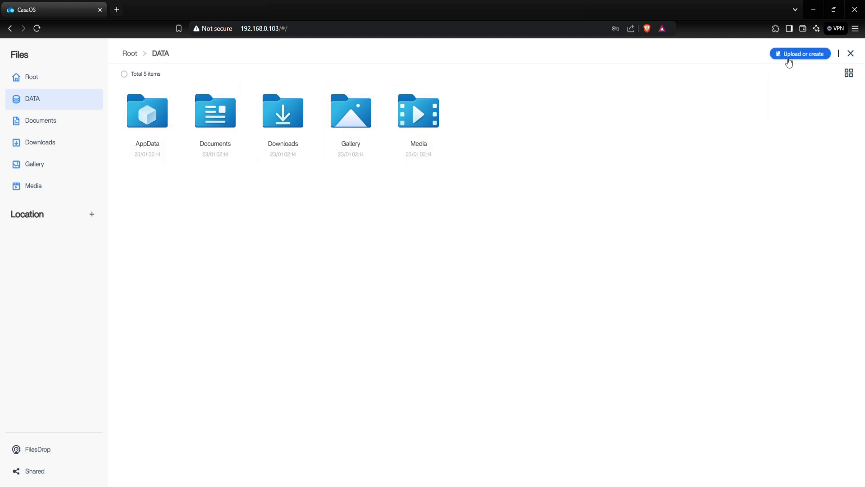
click(667, 161)
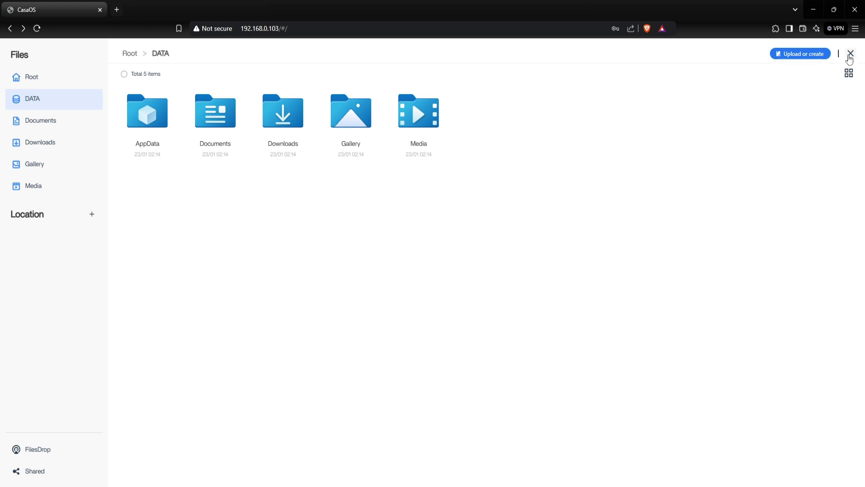
click(850, 54)
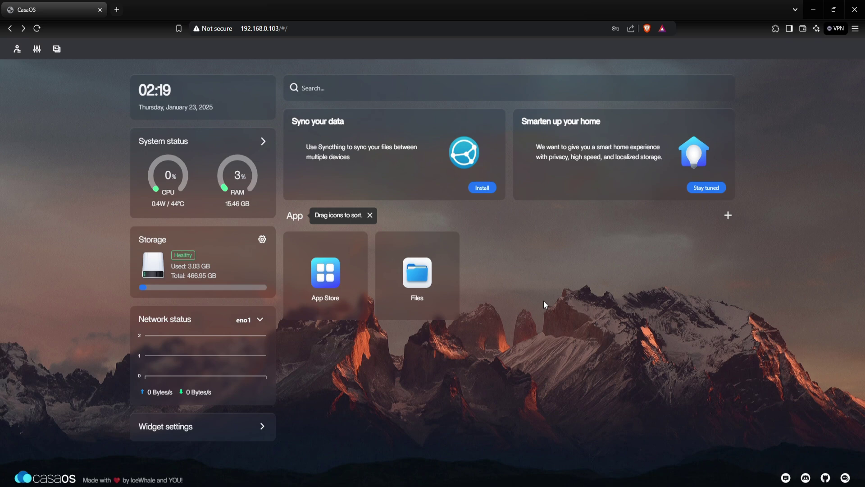
Open the CasaOS App Store and scroll to the end of its 292-app list.
click(333, 280)
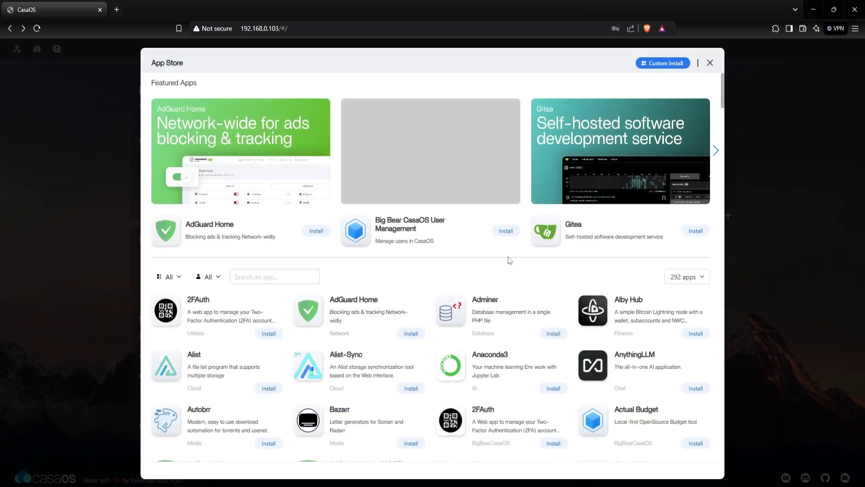
scroll(588, 280, down, 8)
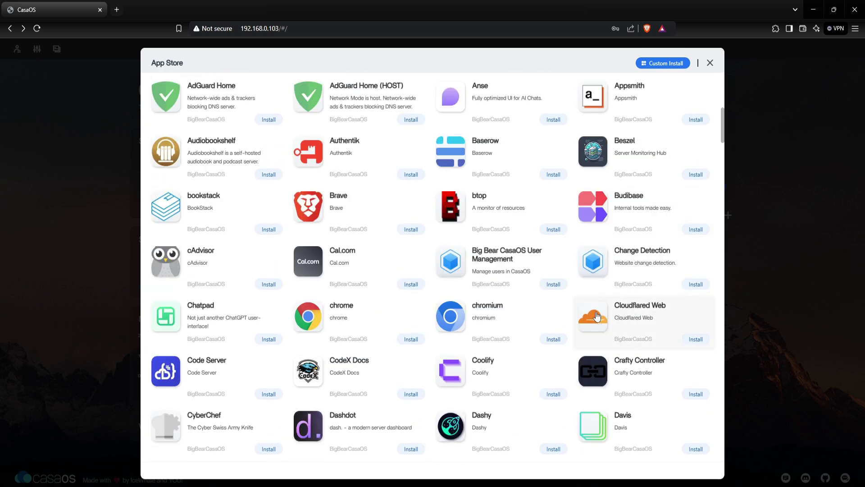
scroll(597, 316, down, 12)
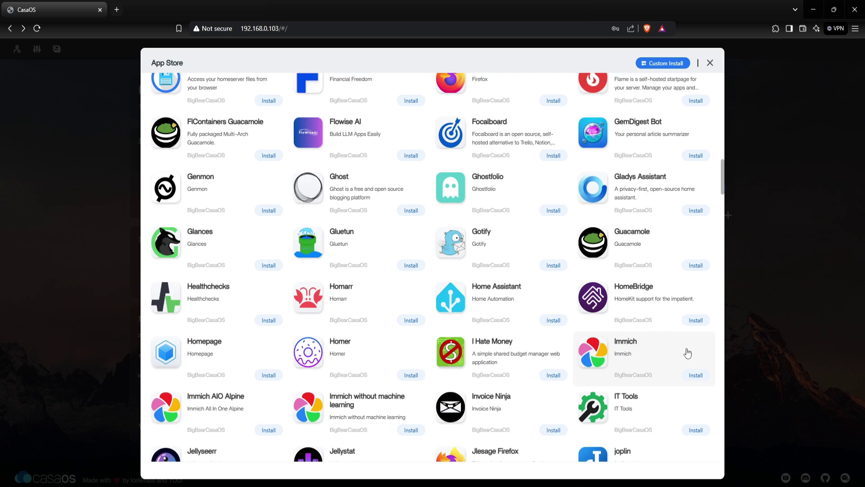
scroll(687, 353, down, 18)
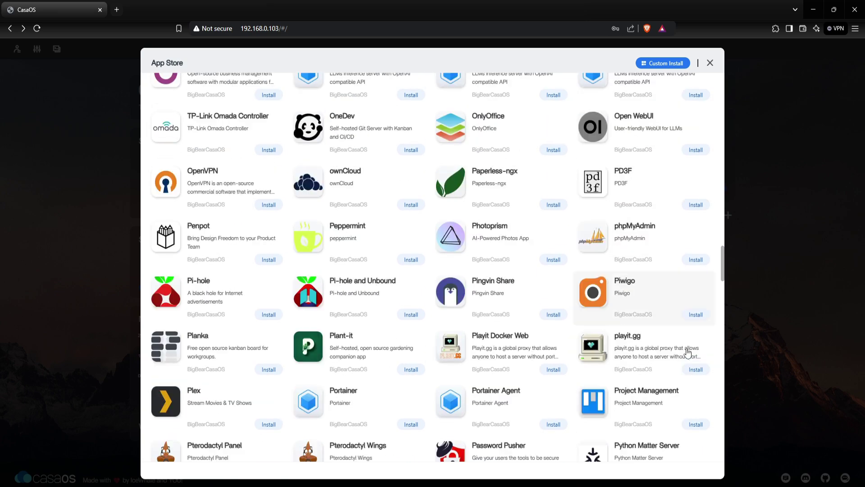
scroll(687, 353, down, 15)
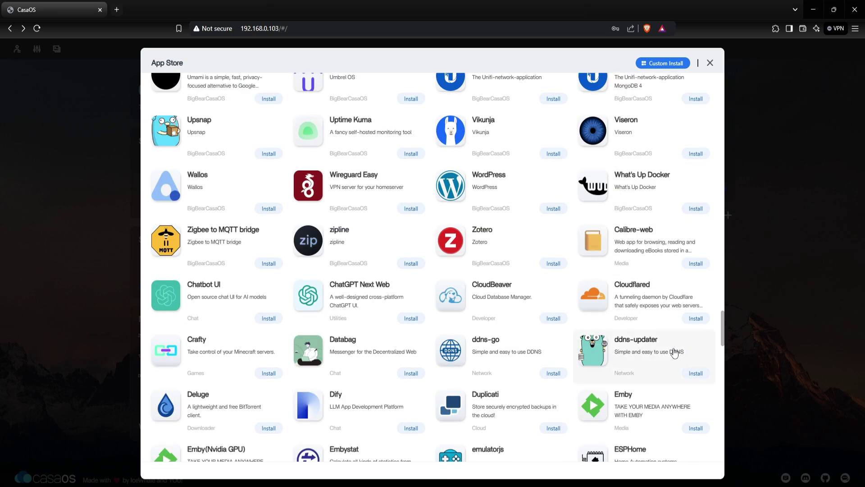
scroll(658, 347, up, 1)
scroll(635, 358, down, 5)
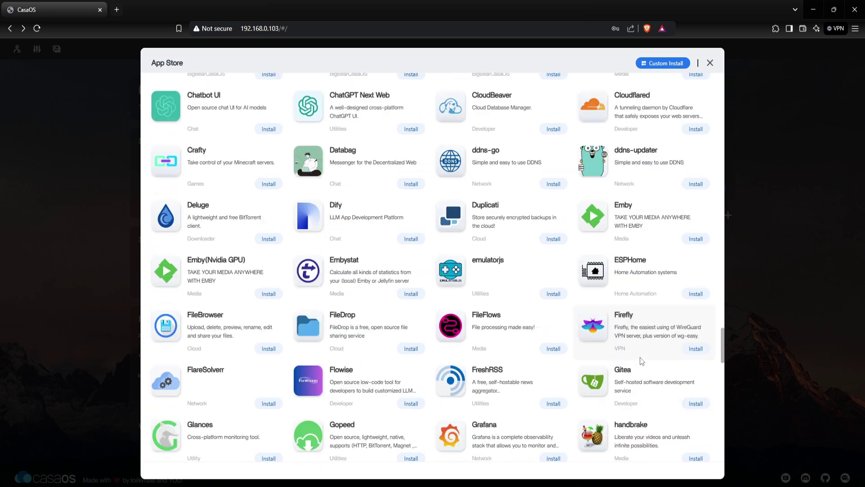
scroll(640, 356, down, 10)
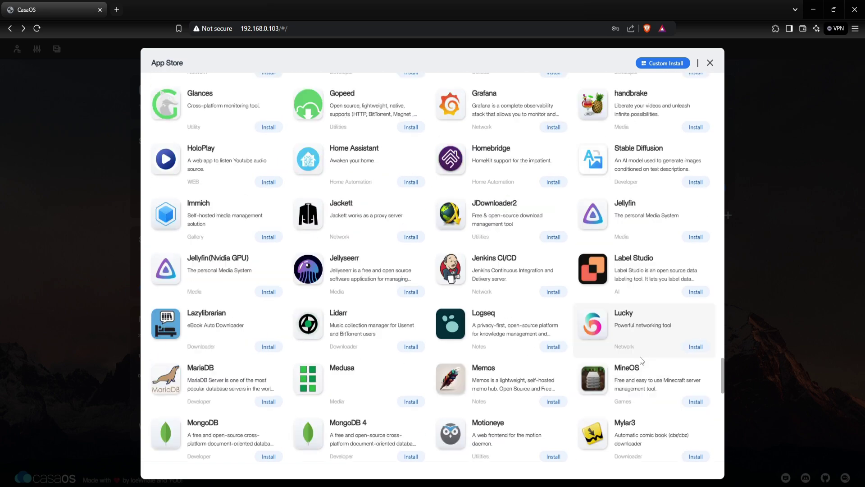
scroll(641, 360, down, 9)
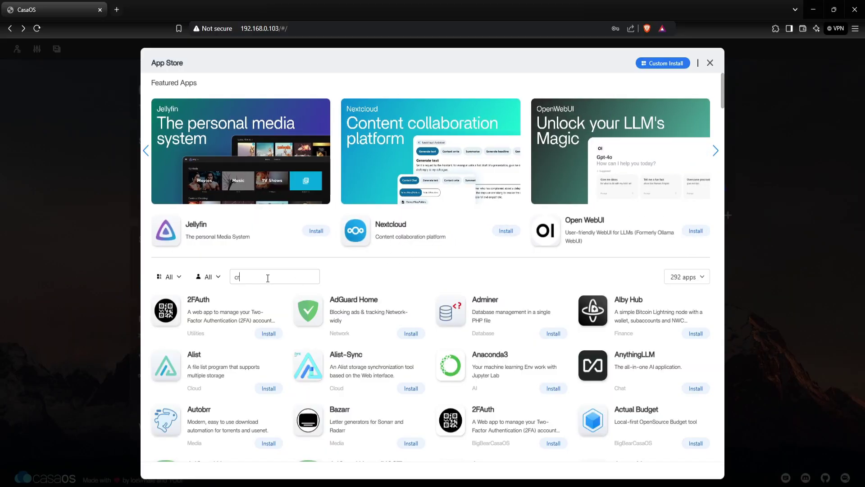
Search 'cra', install Crafty, and copy its password path app/config/default-creds.txt.
text(a)
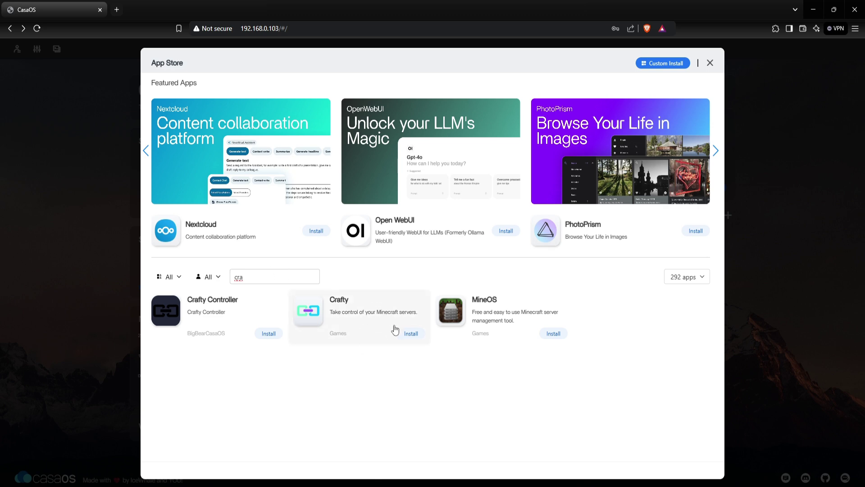
click(412, 333)
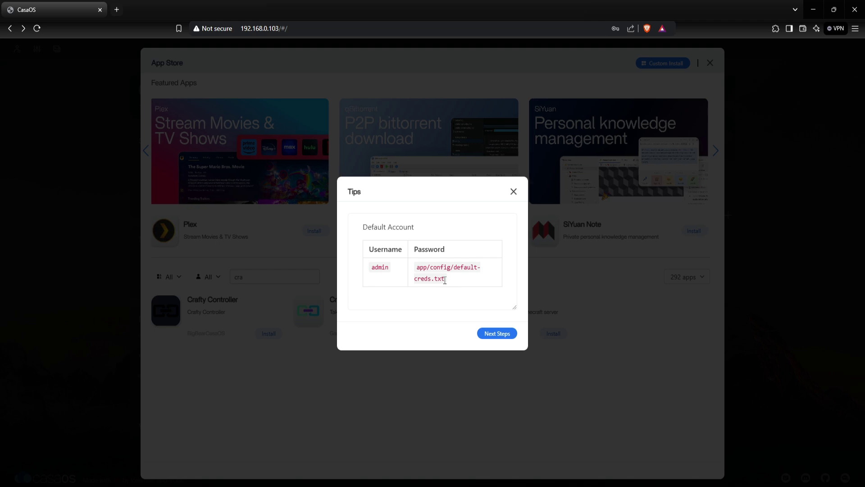
drag(446, 279, 413, 273)
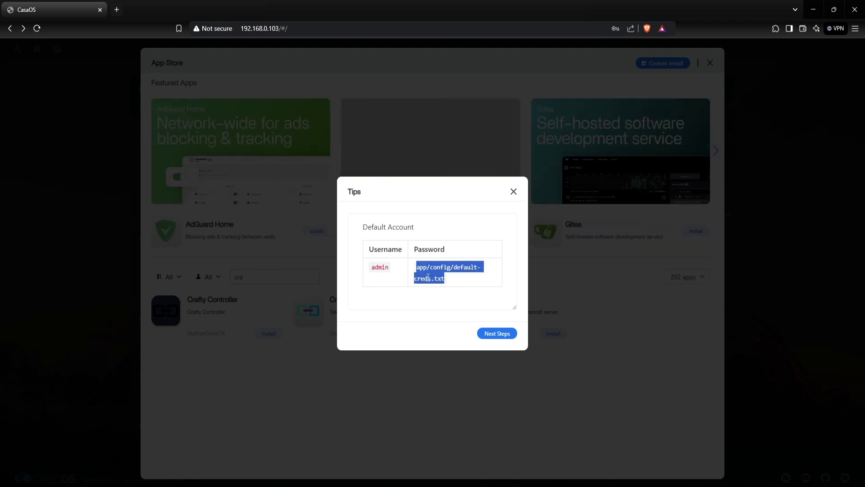
right_click(427, 278)
click(440, 287)
click(461, 281)
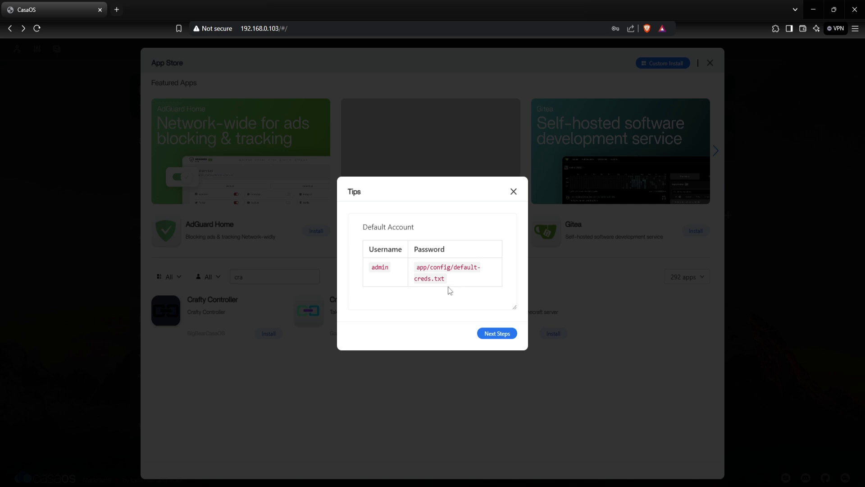
click(493, 339)
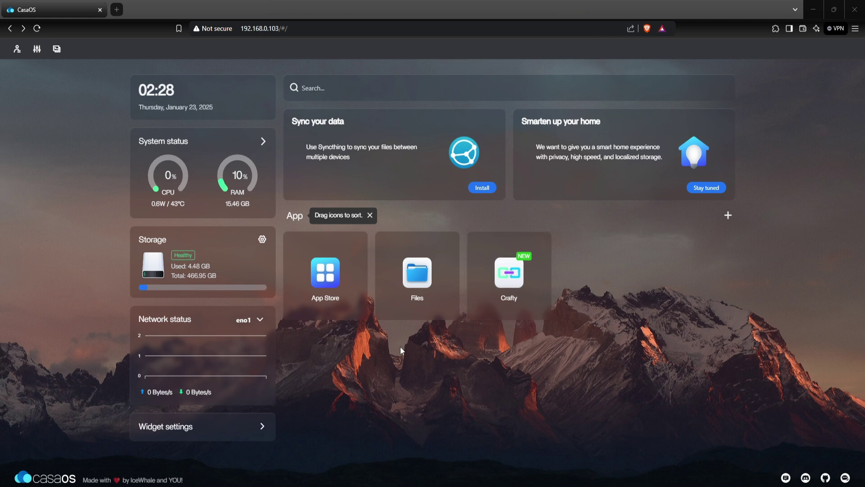
Open default-creds.txt from the AppData/crafty/config folder in Files.
click(415, 275)
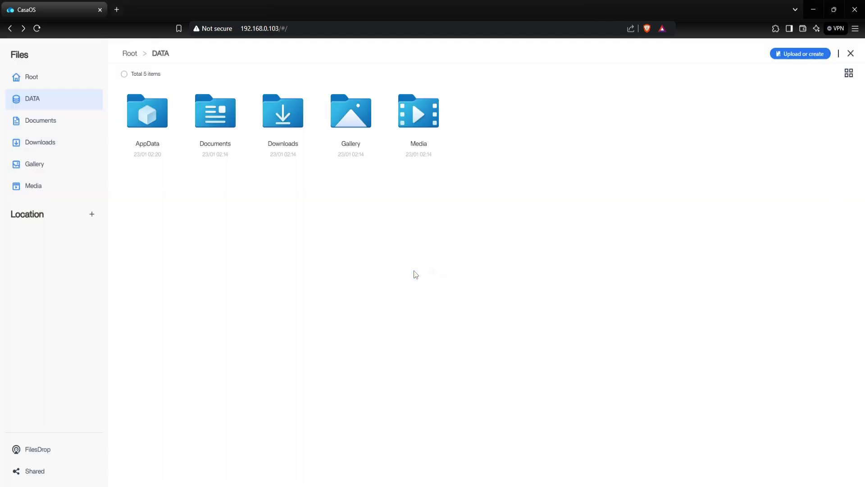
click(143, 126)
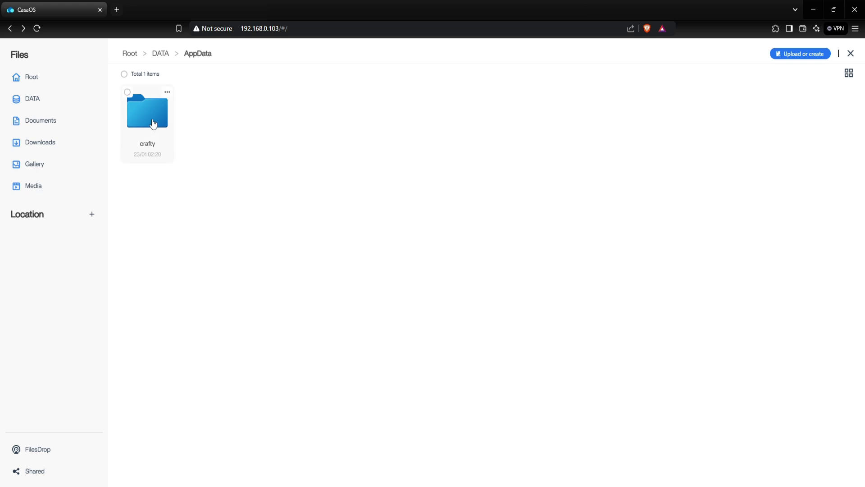
click(153, 124)
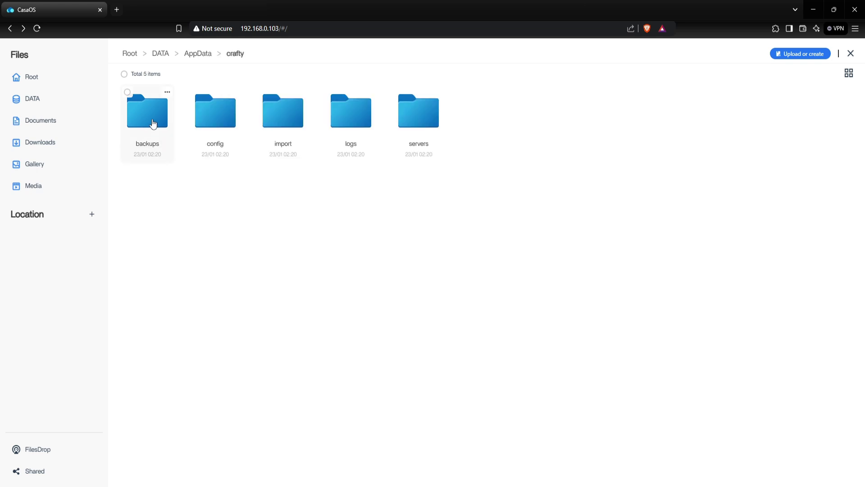
click(212, 125)
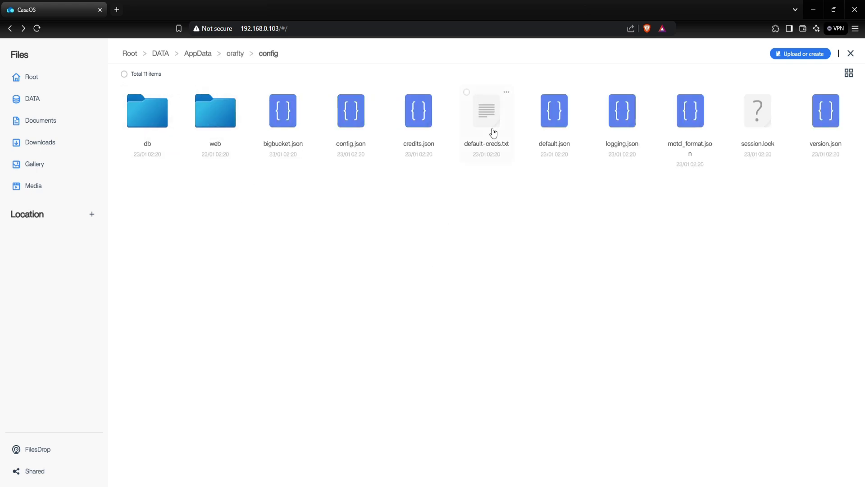
click(490, 120)
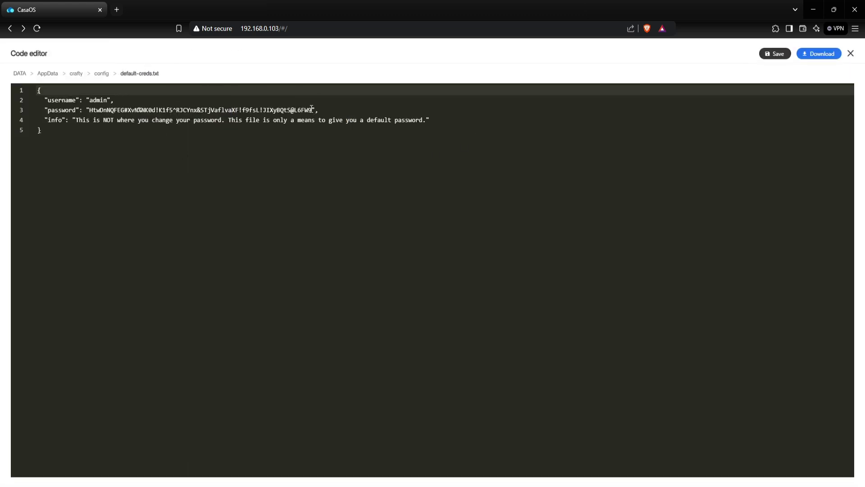
Copy just the default admin password, then close the file and the Files window.
drag(312, 110, 189, 114)
drag(108, 119, 90, 110)
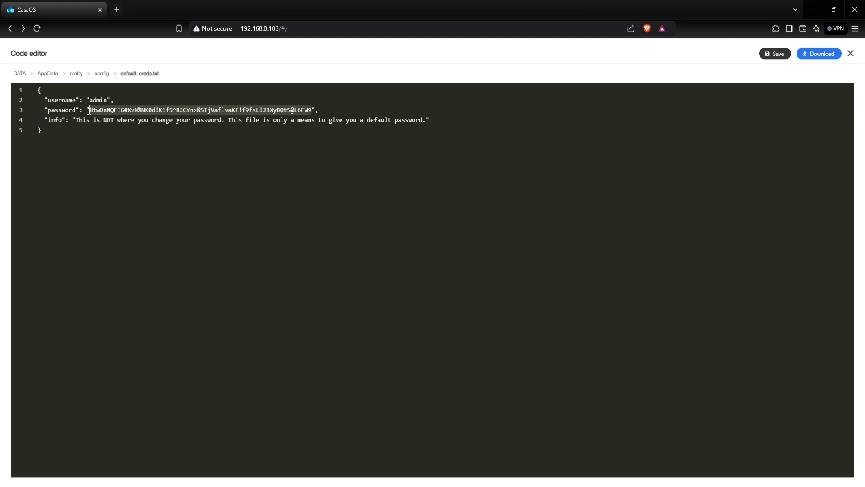
right_click(100, 109)
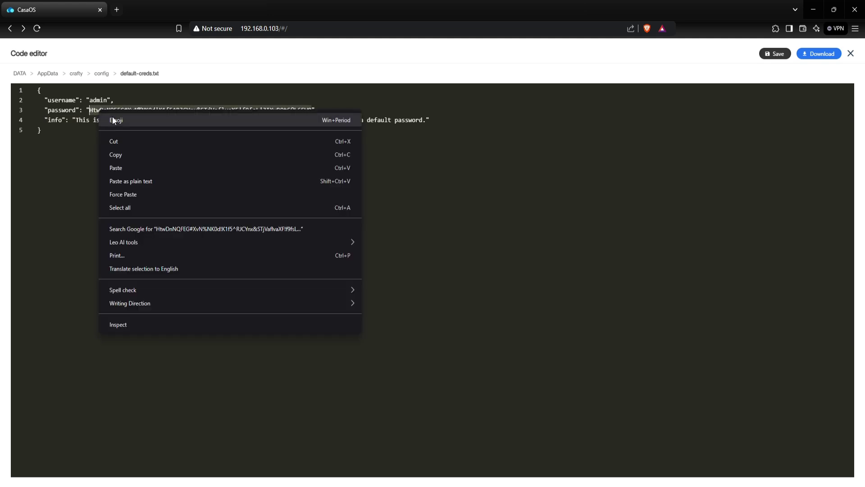
click(122, 153)
click(195, 159)
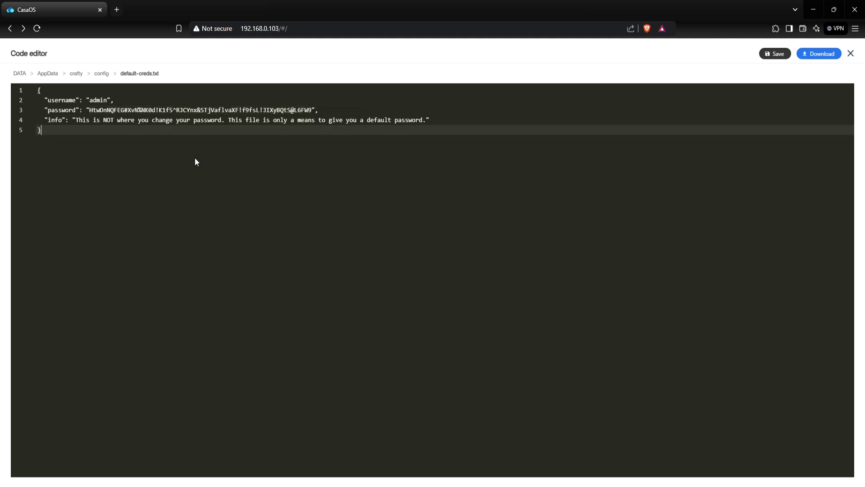
click(850, 53)
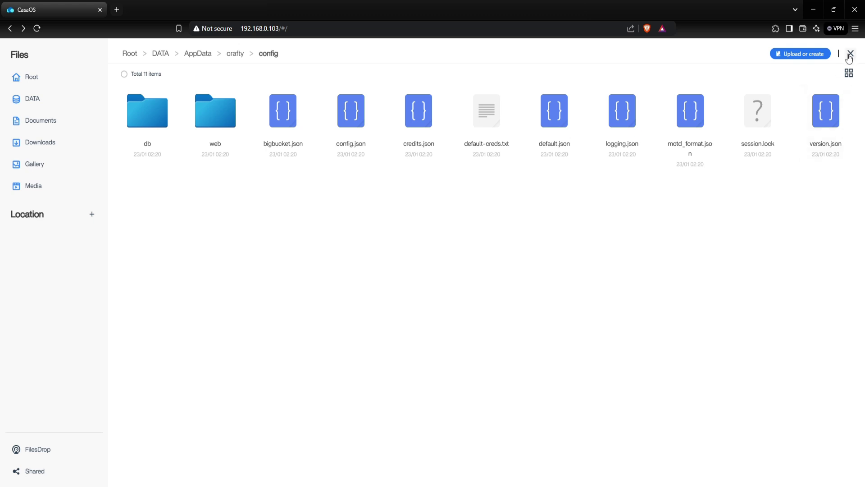
click(850, 53)
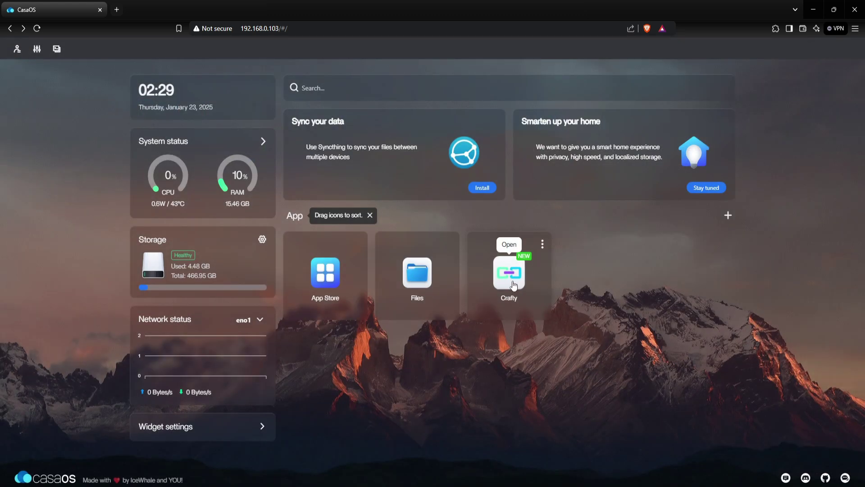
Open the Crafty web panel, proceeding past the certificate warning.
click(509, 282)
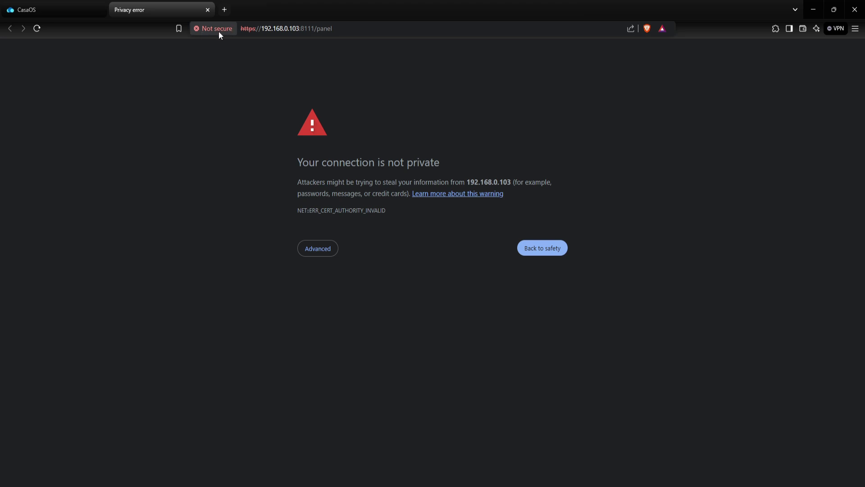
click(318, 249)
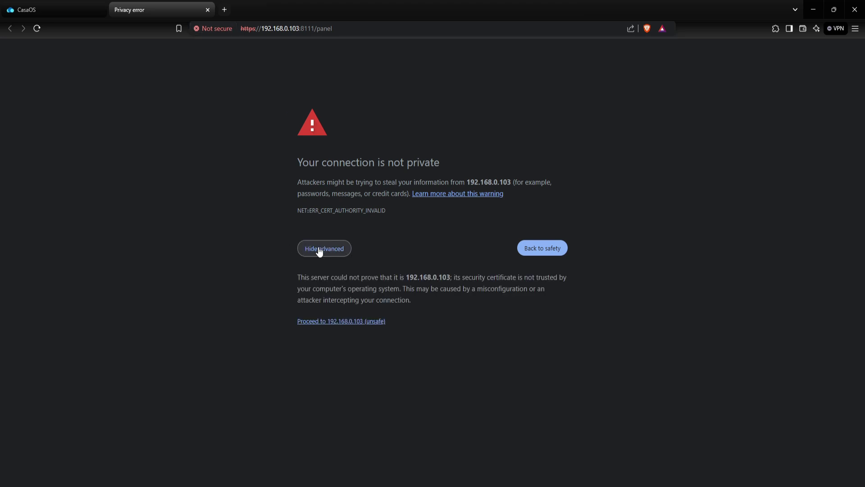
click(329, 321)
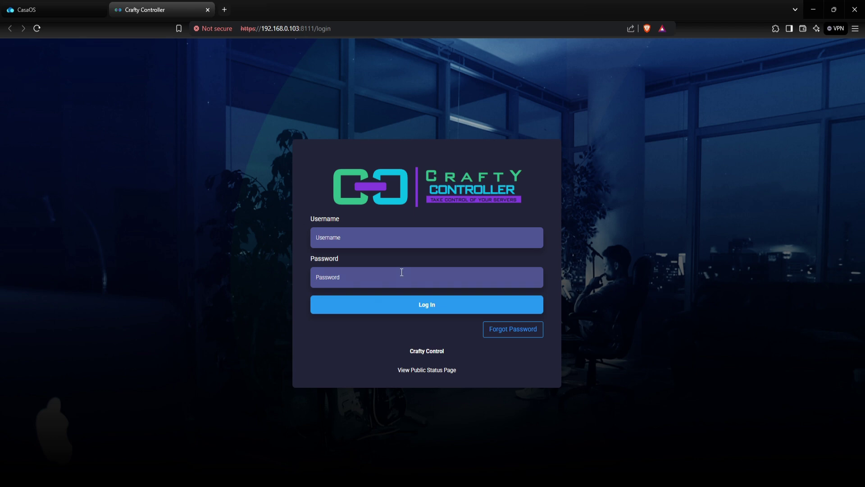
Log in as admin using the pasted default password.
click(347, 247)
text(admin)
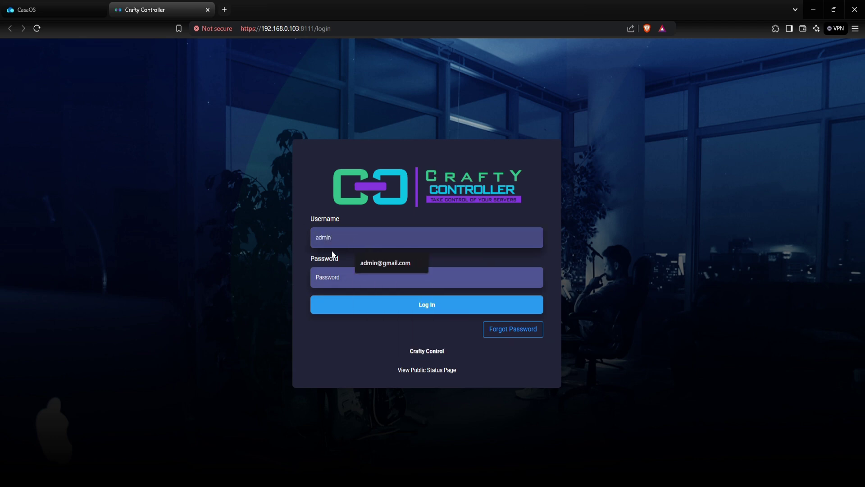
click(332, 282)
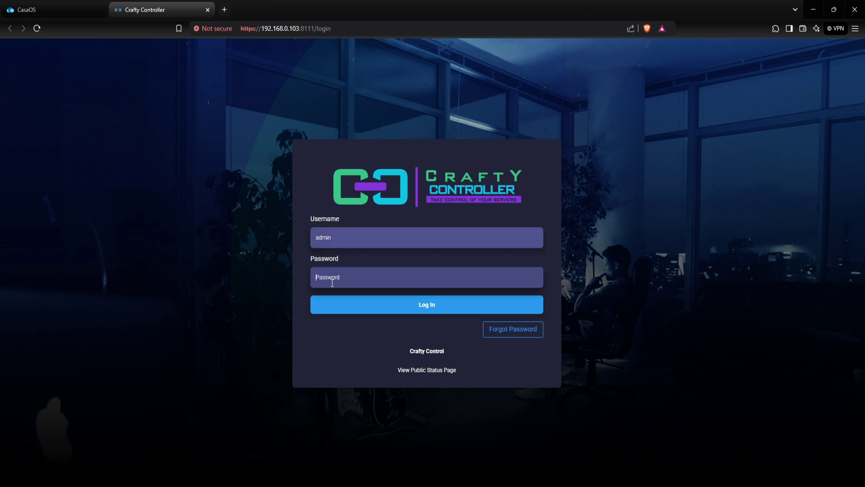
key(ctrl+v)
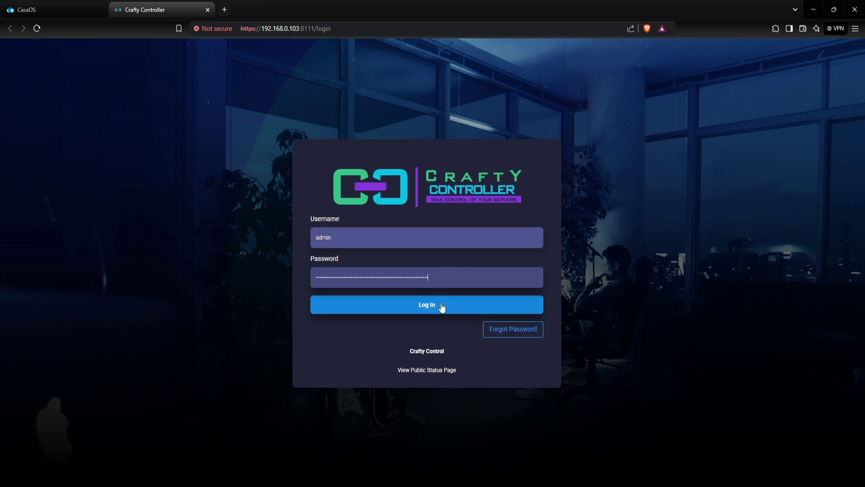
click(426, 309)
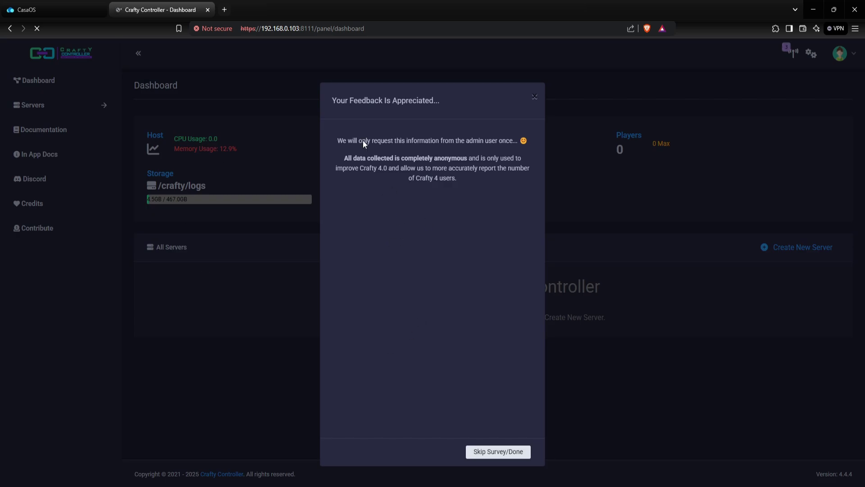
Skip the survey, set a new pasted password for the admin user, and return to Dashboard.
click(494, 454)
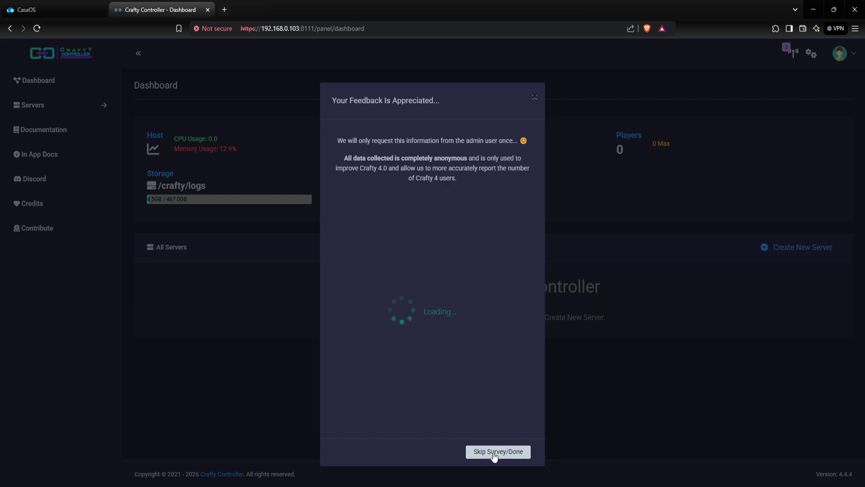
click(494, 454)
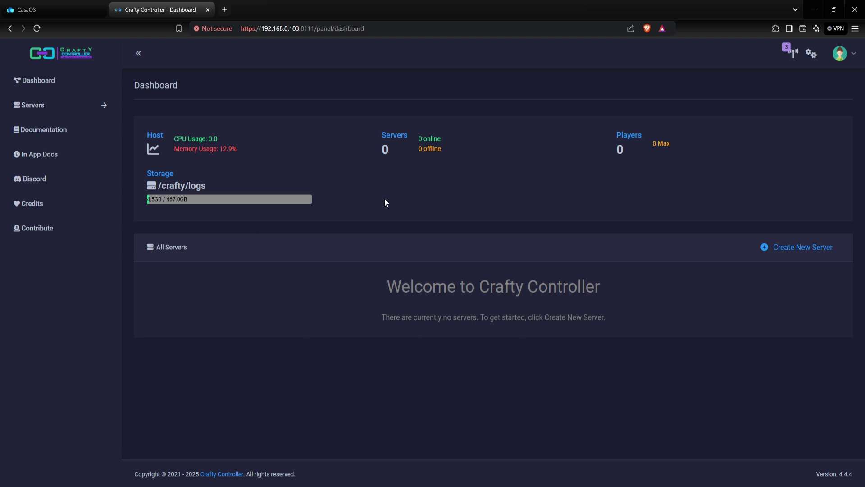
click(811, 53)
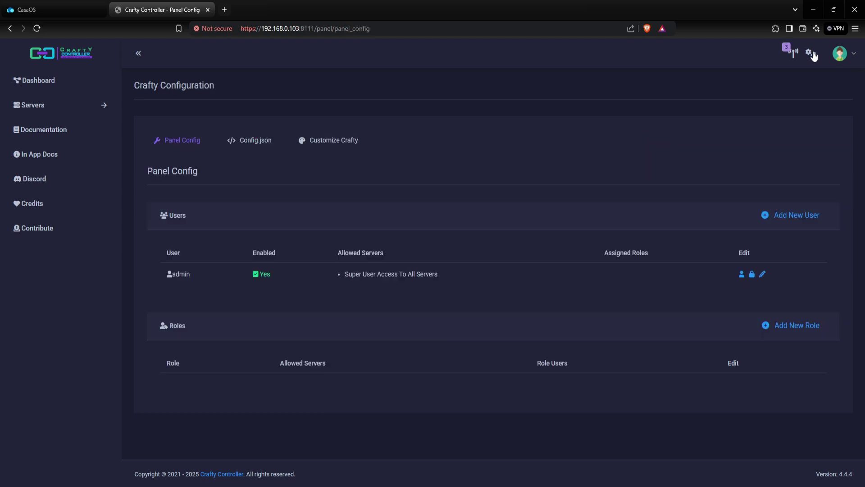
click(753, 275)
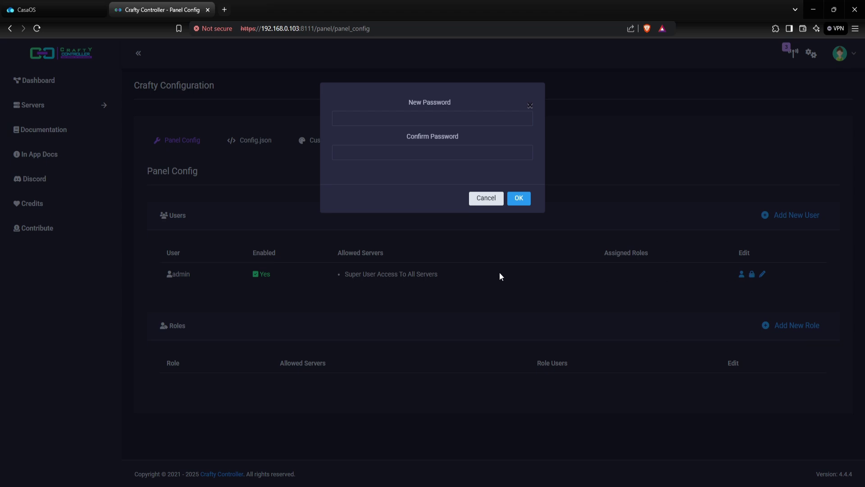
click(417, 119)
key(ctrl+v)
key(Tab)
key(ctrl+v)
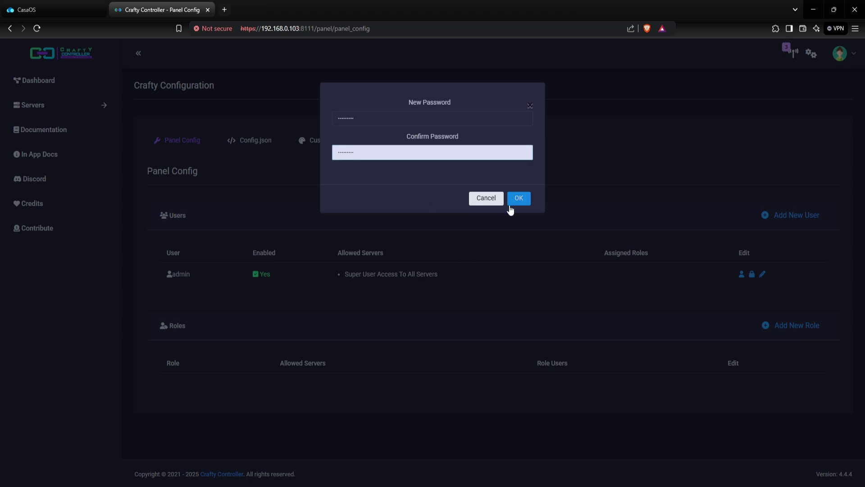
click(519, 198)
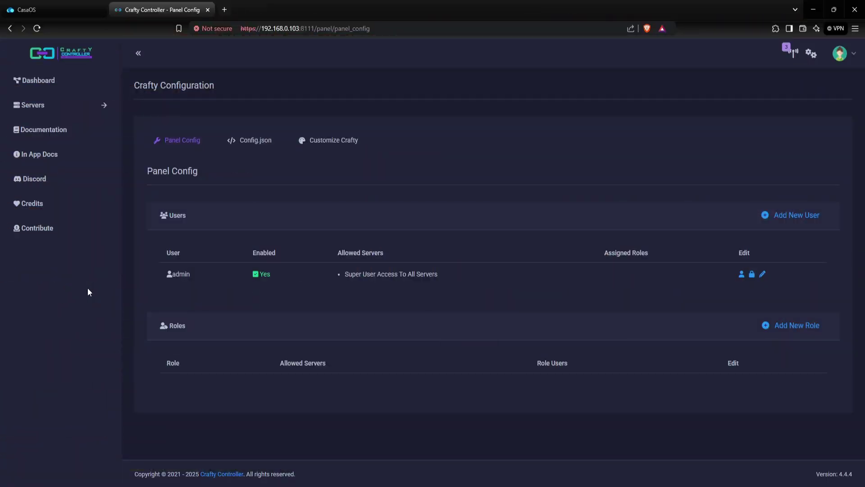
click(33, 89)
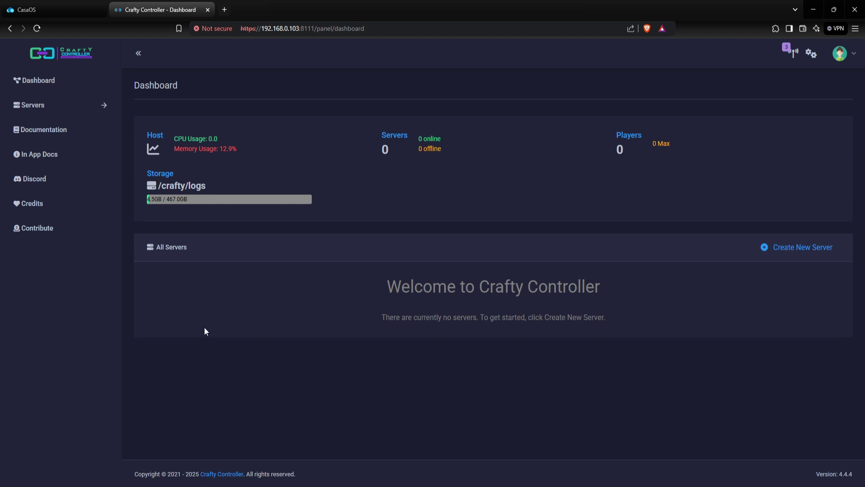
click(58, 108)
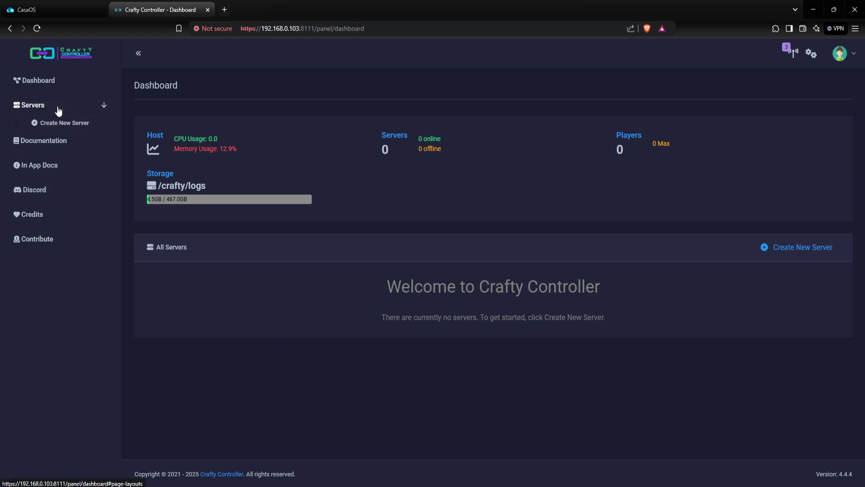
click(67, 128)
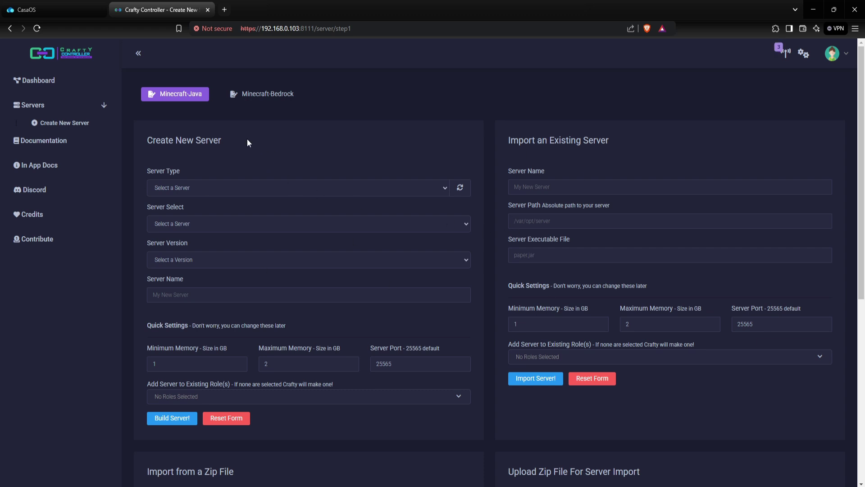
drag(242, 138, 148, 140)
drag(511, 139, 660, 129)
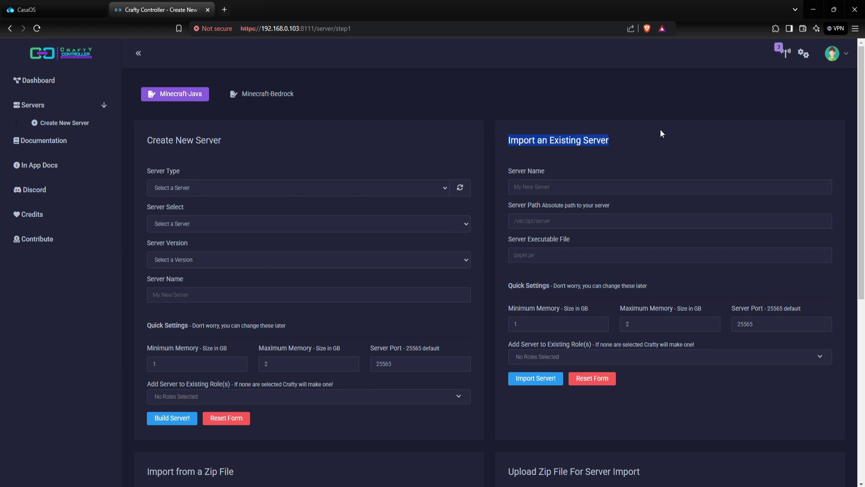
scroll(407, 312, down, 4)
drag(233, 301, 140, 288)
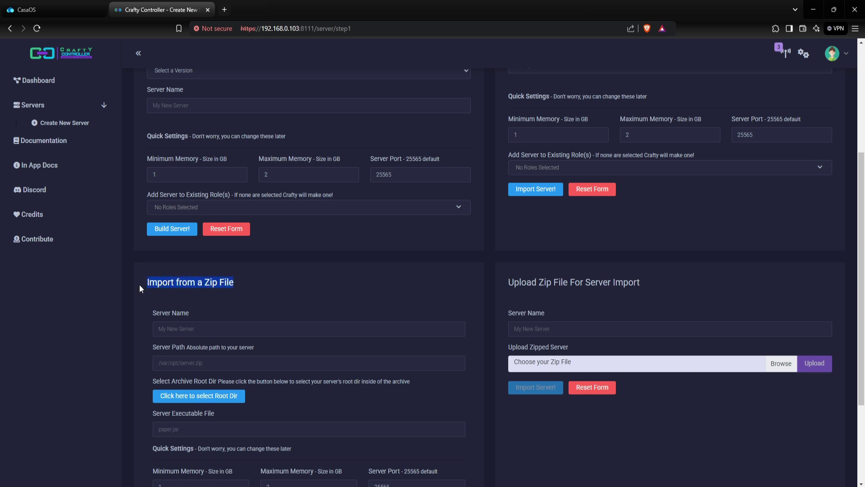
drag(490, 285, 668, 278)
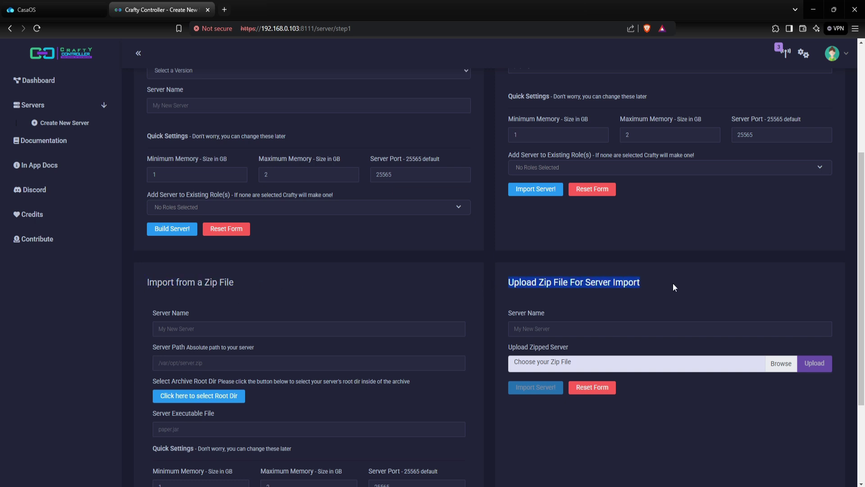
click(673, 288)
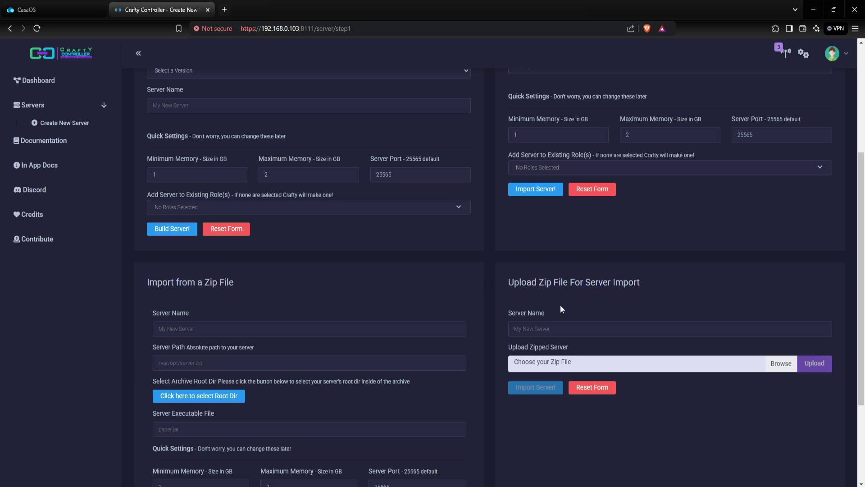
scroll(478, 315, up, 5)
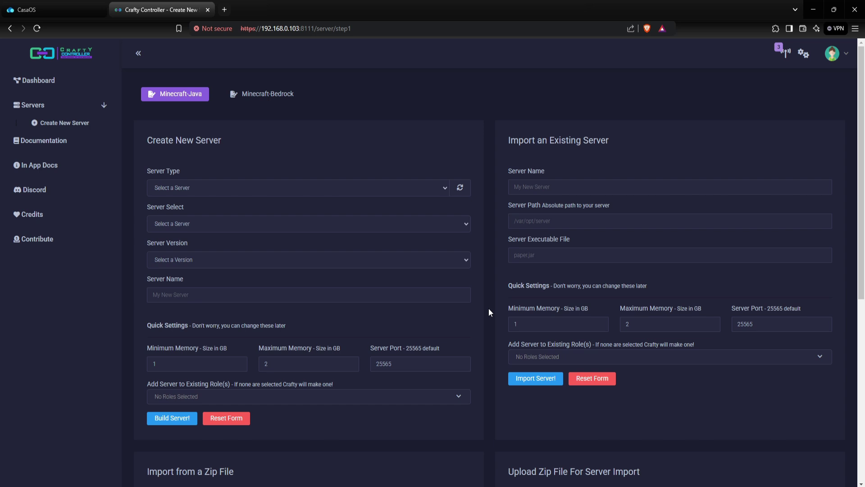
click(270, 101)
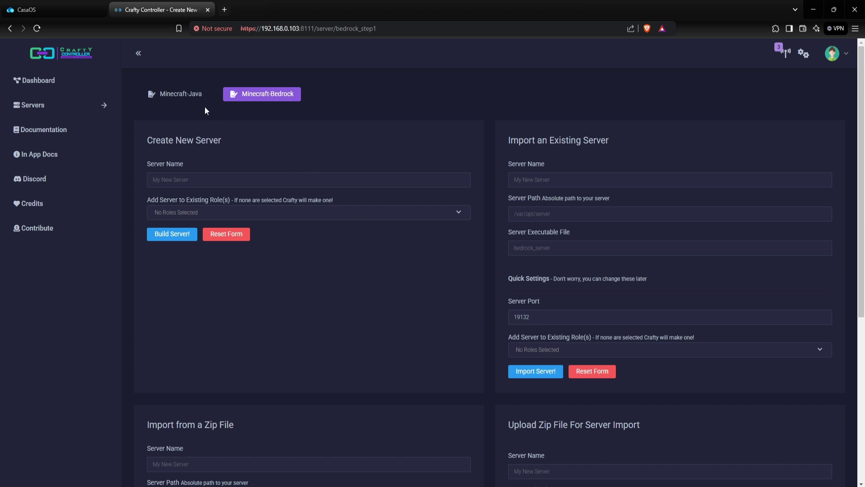
click(192, 104)
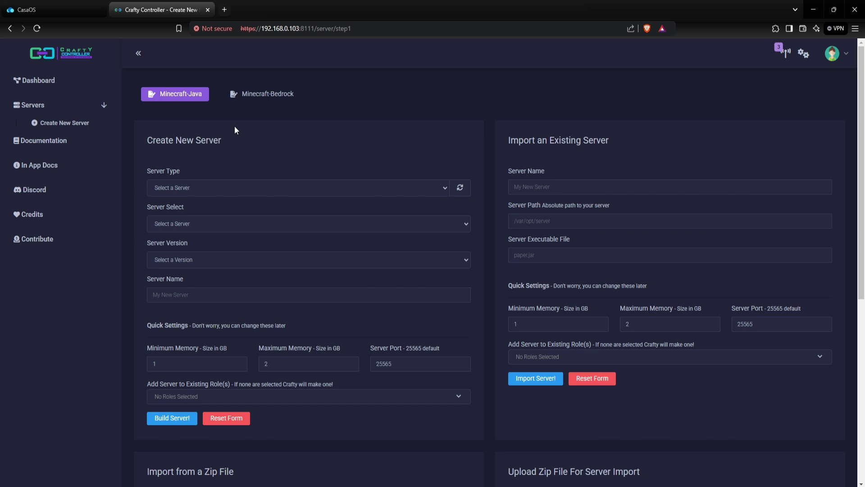
click(205, 187)
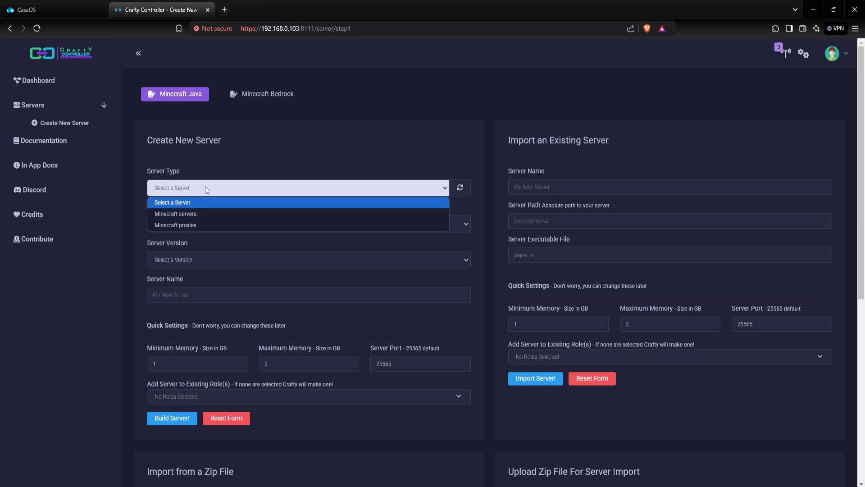
Choose Minecraft servers, paper, version 1.21.4, and enter apnaserver as the server name.
click(190, 215)
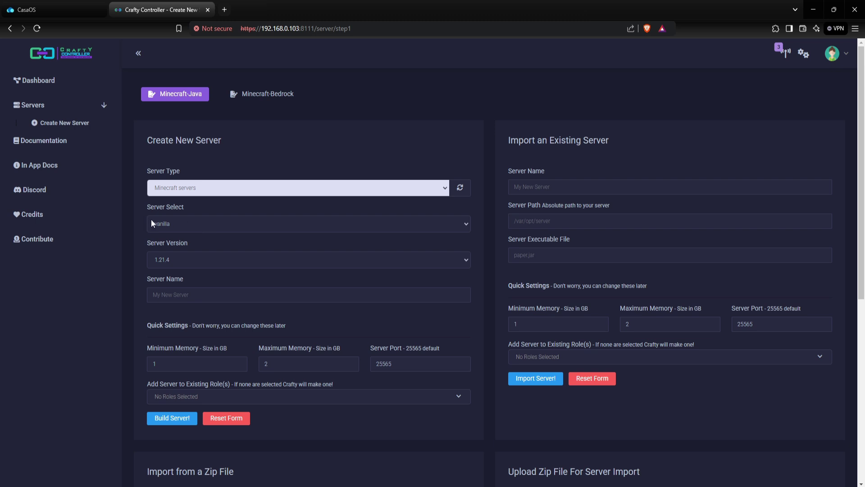
click(181, 225)
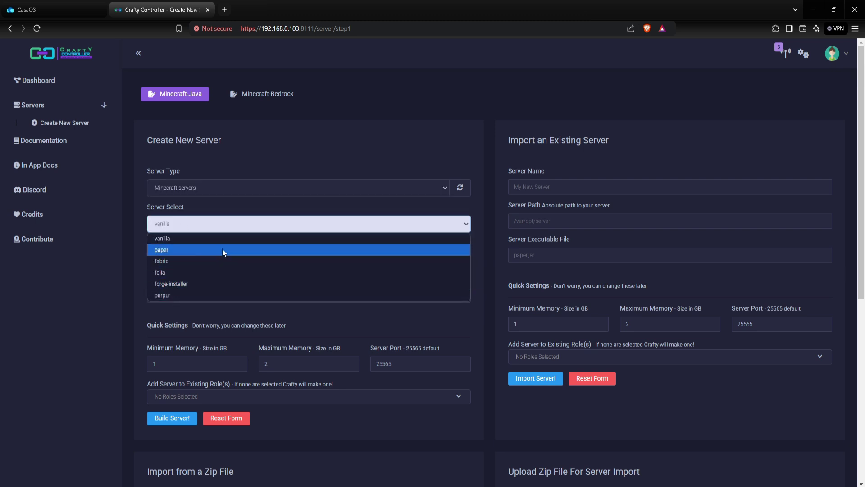
click(176, 251)
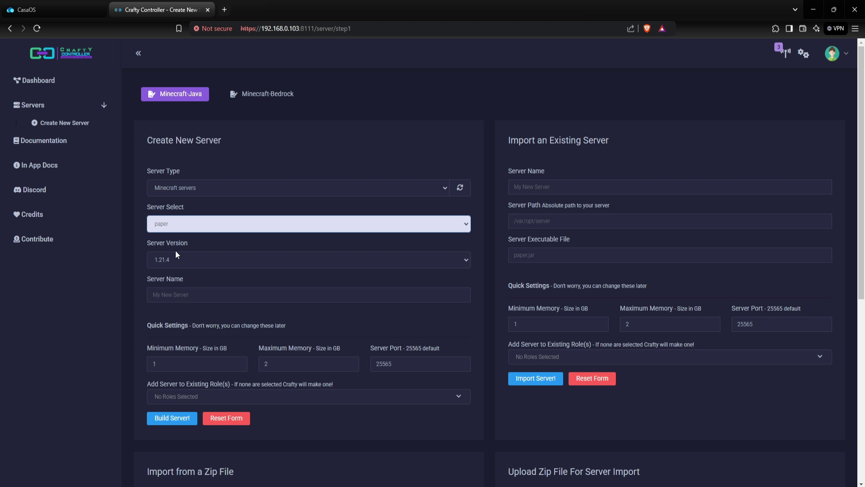
click(186, 259)
scroll(180, 190, down, 5)
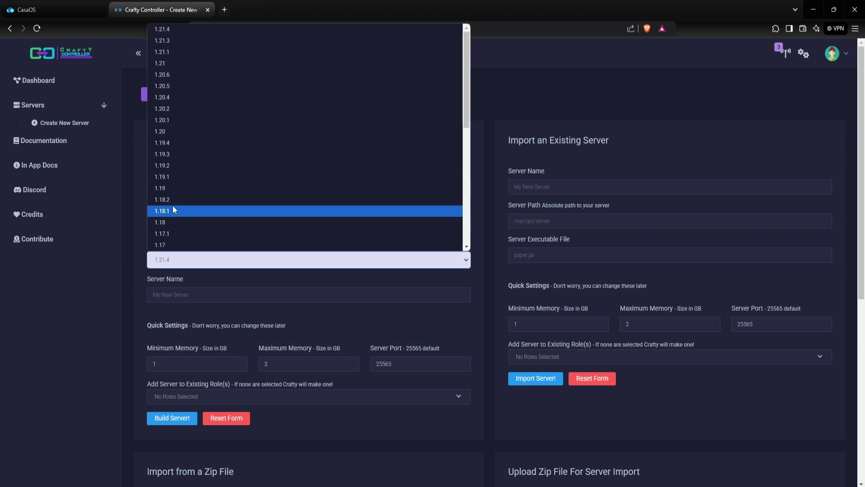
scroll(186, 218, up, 5)
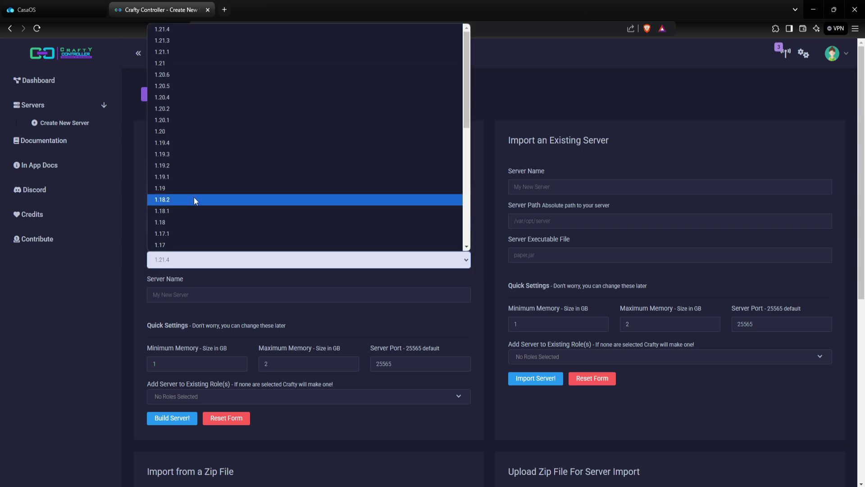
click(173, 29)
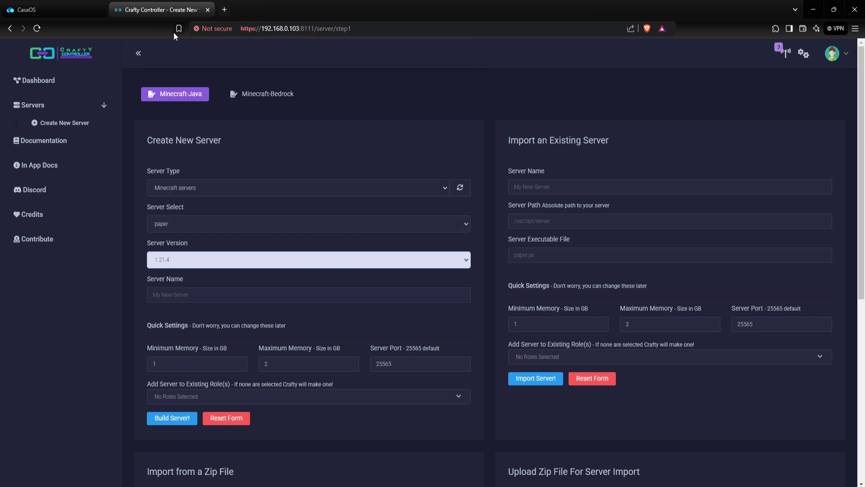
click(188, 293)
text(a)
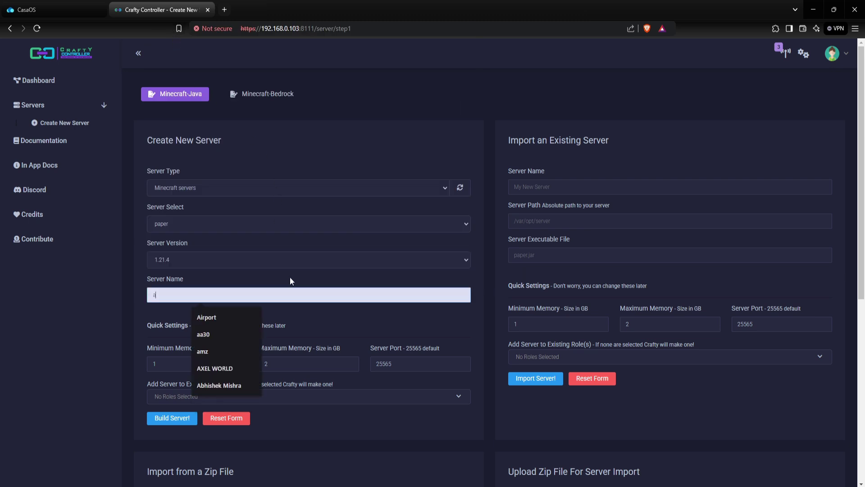
text(pnaserver)
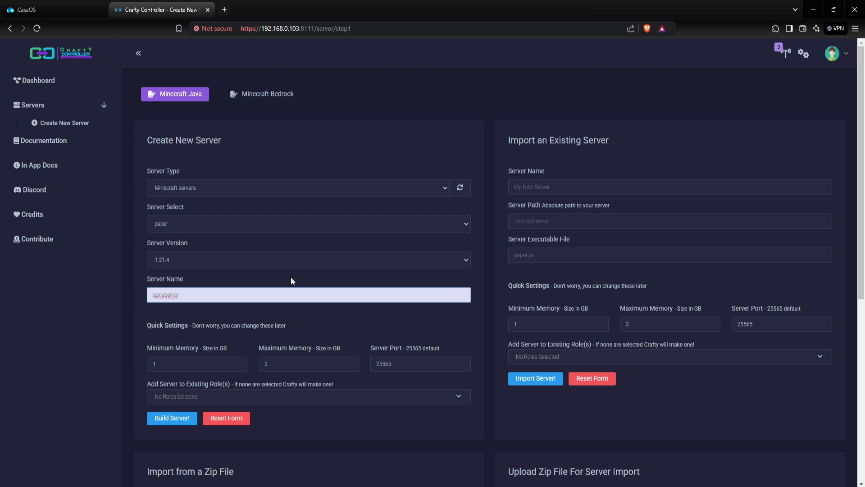
Set apnaserver's maximum memory to 8 GB and build the server.
double_click(187, 364)
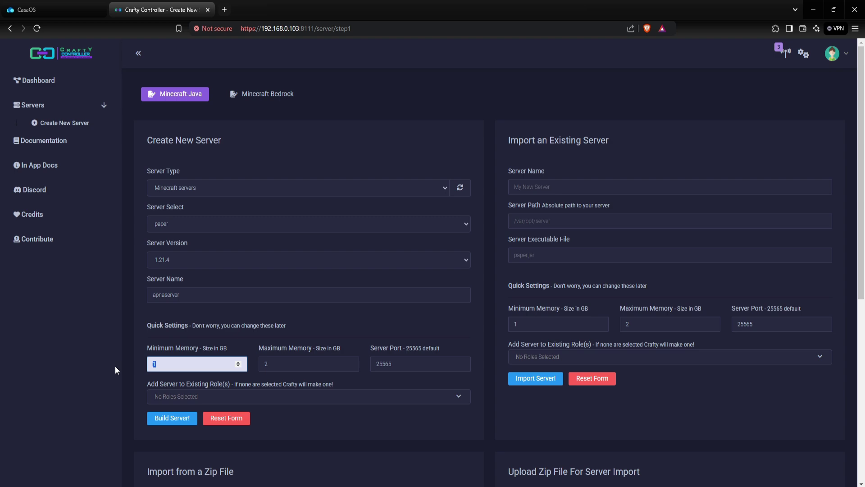
click(133, 347)
double_click(284, 364)
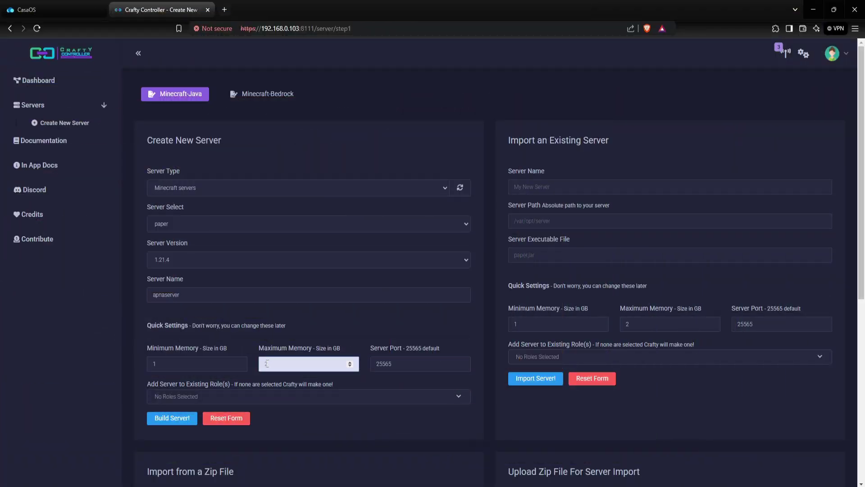
double_click(266, 363)
text(3)
click(143, 342)
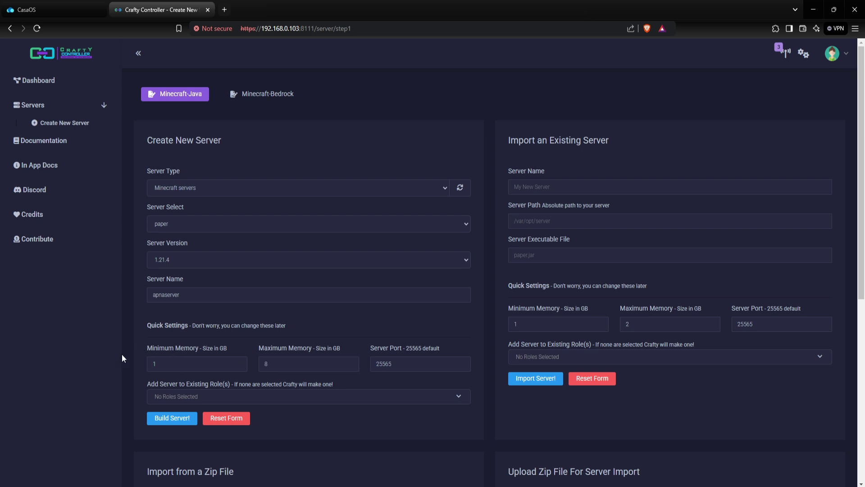
click(180, 419)
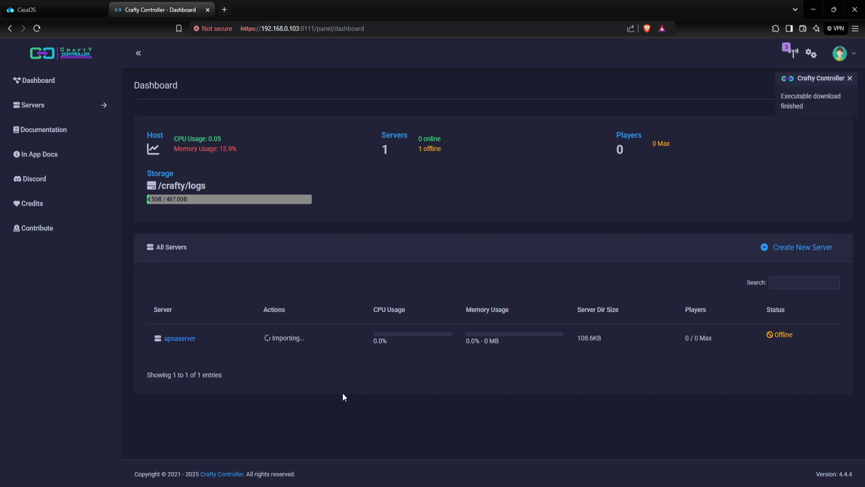
Dismiss the download notice, start apnaserver, and agree to the Minecraft EULA.
click(801, 101)
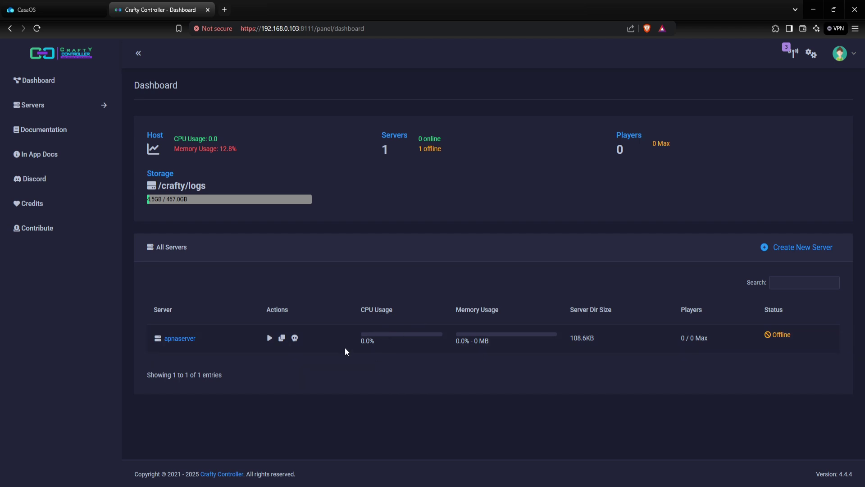
click(269, 338)
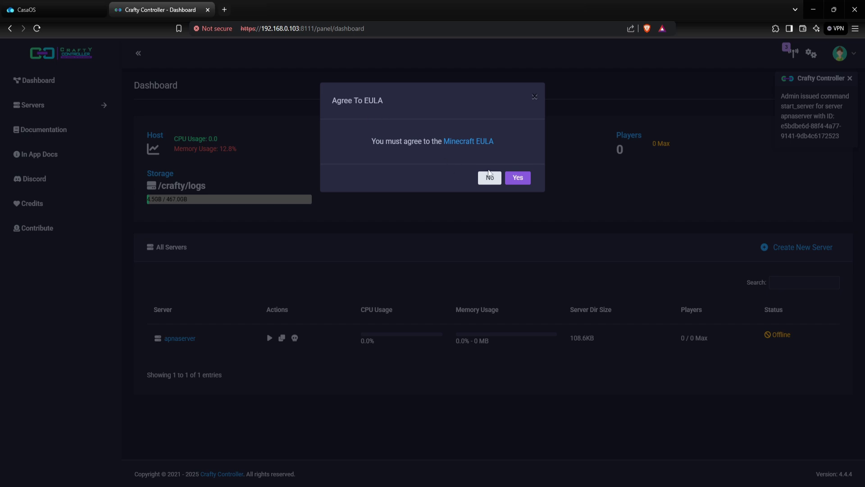
click(519, 178)
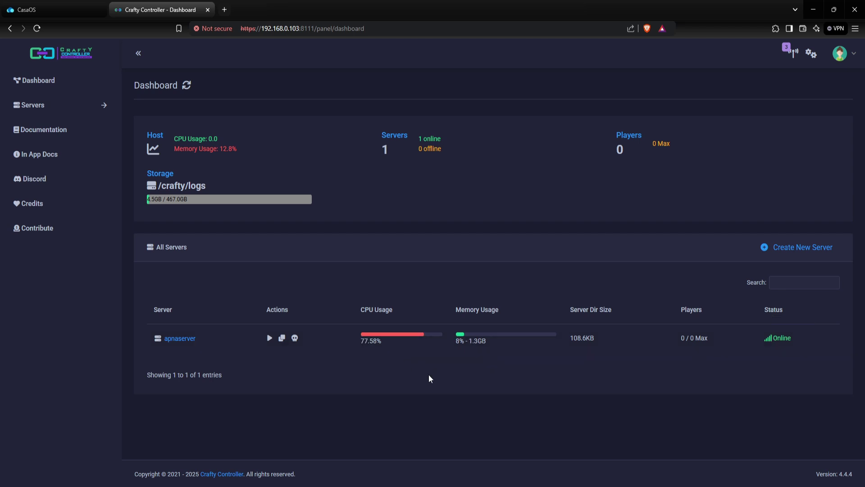
Switch to Feather Client and add a multiplayer server entry with address 192.168.0.103.
key(alt+Tab)
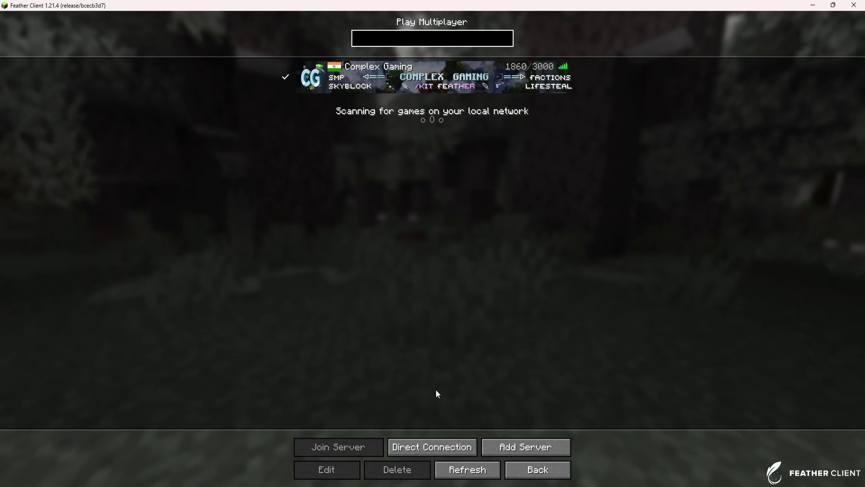
click(526, 445)
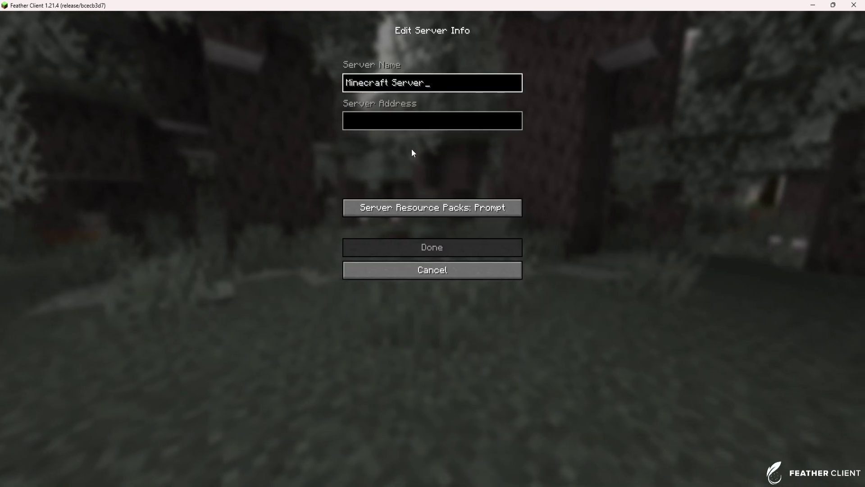
click(412, 116)
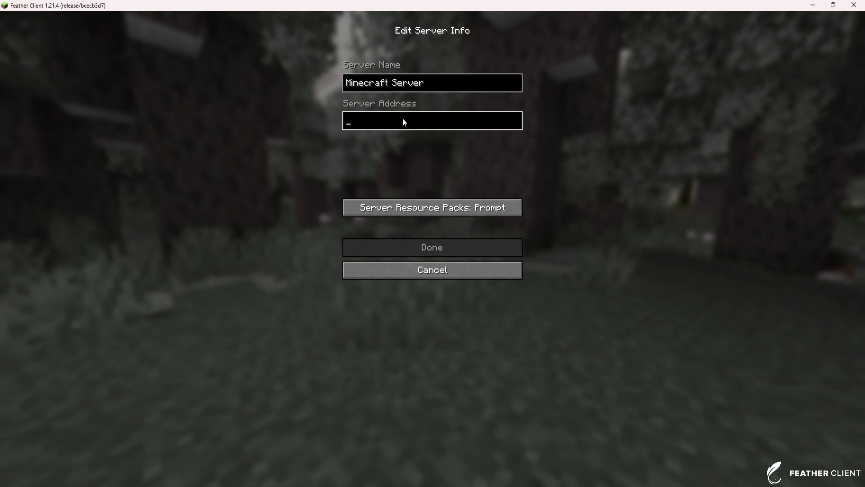
text(192)
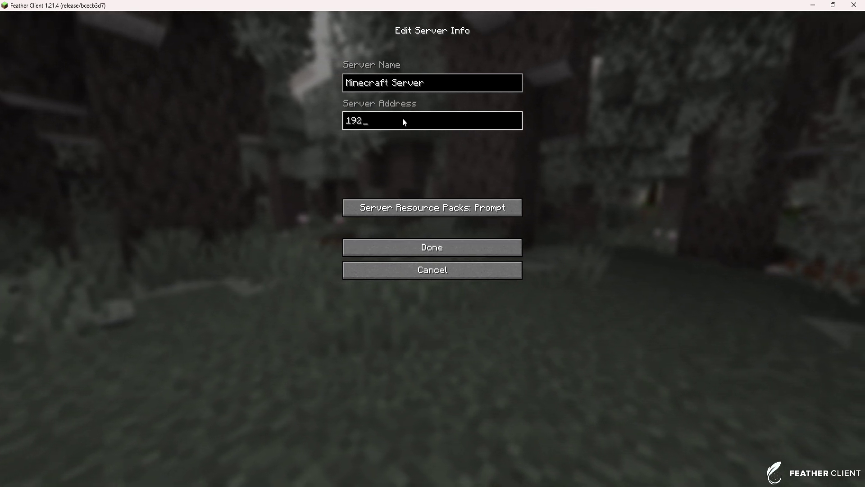
text(.16)
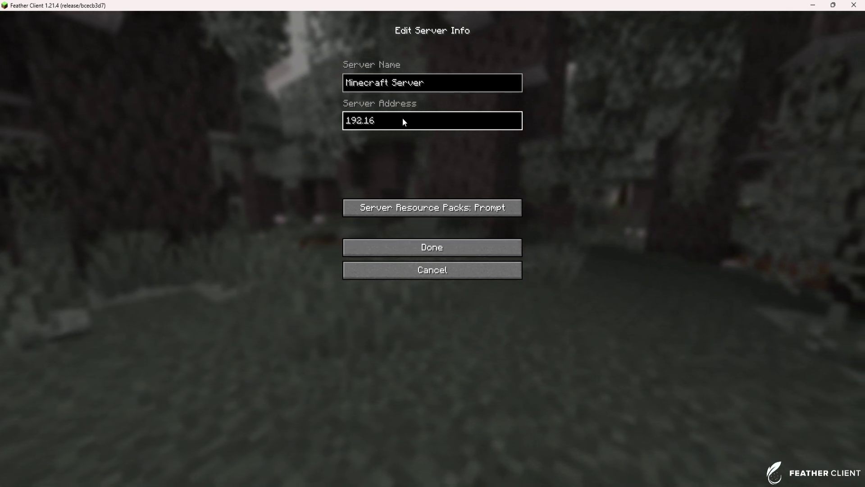
text(8.0.103)
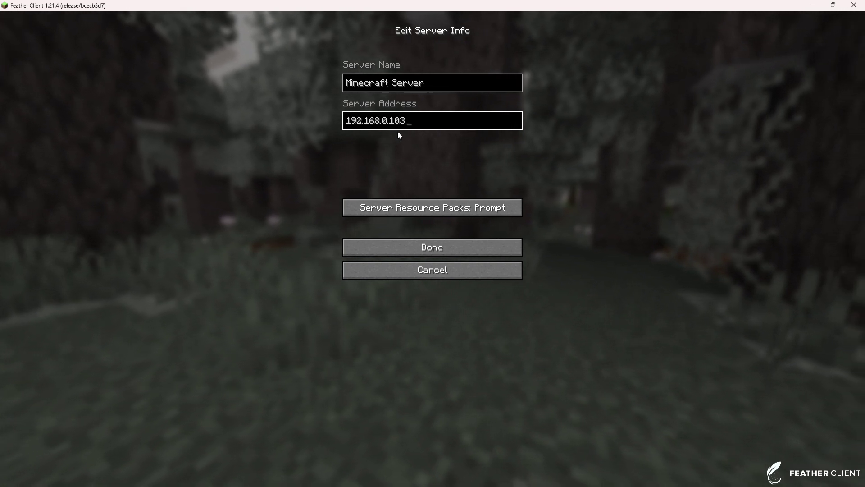
click(412, 246)
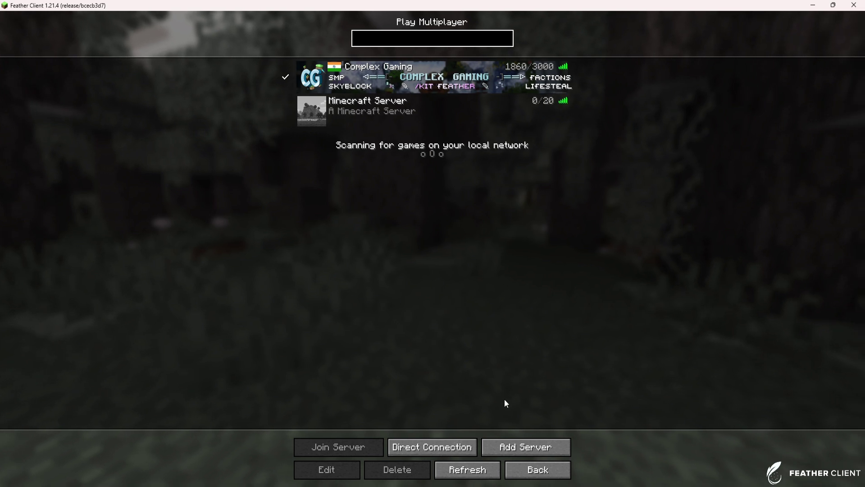
Join the newly added Minecraft Server and walk from the trees across the sand toward the turtles.
click(407, 117)
click(311, 111)
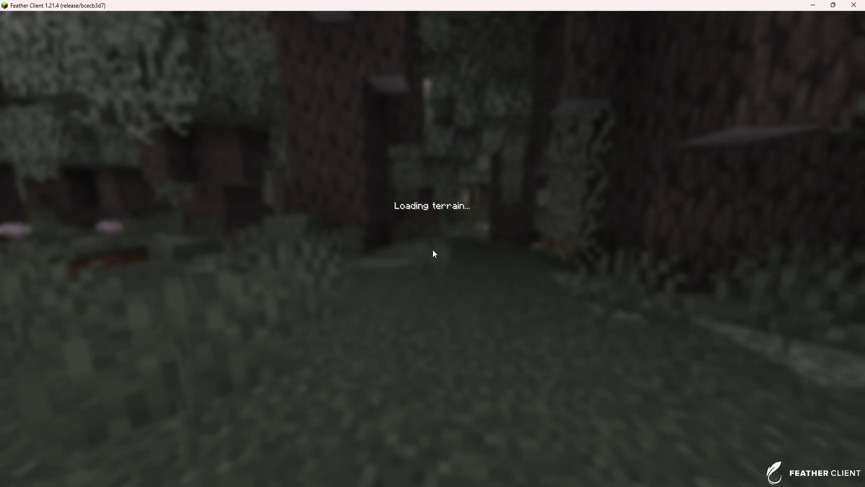
key(w)
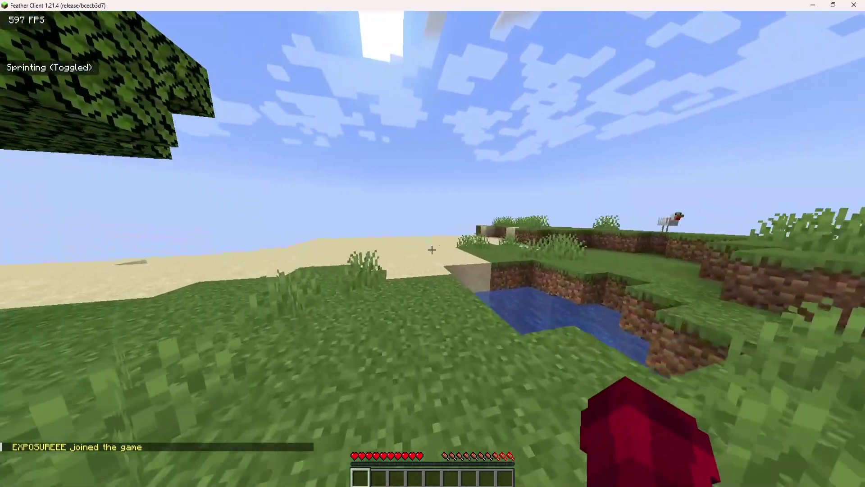
key(w)
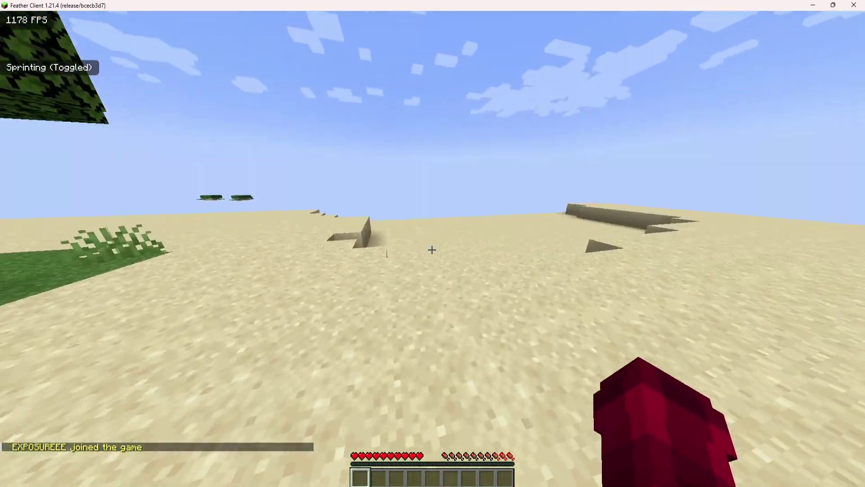
key(w)
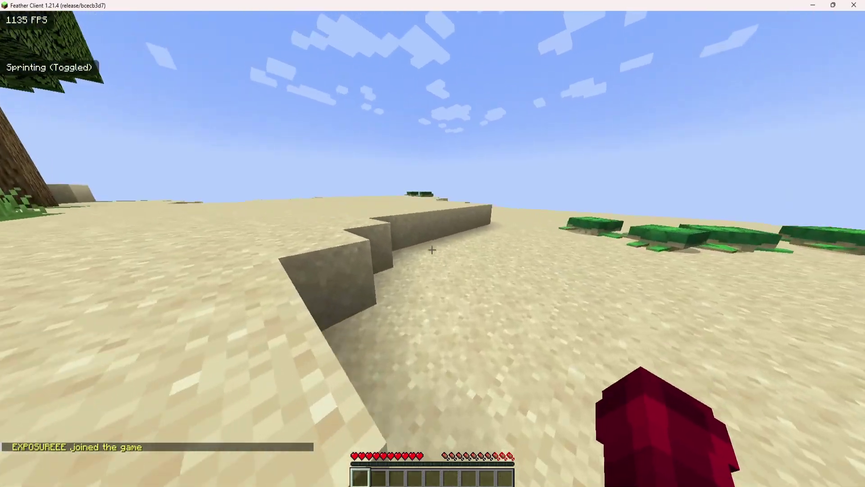
key(w)
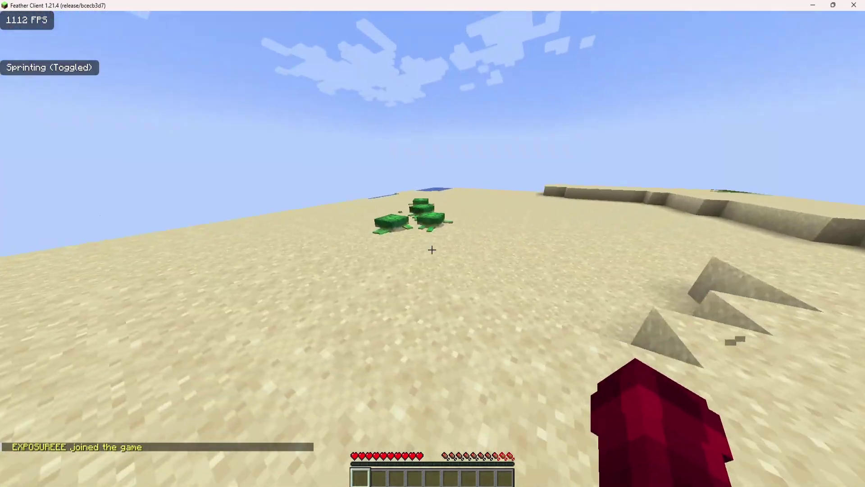
Walk past the turtles along the shore toward the ocean, then pause the game and leave its window.
key(w)
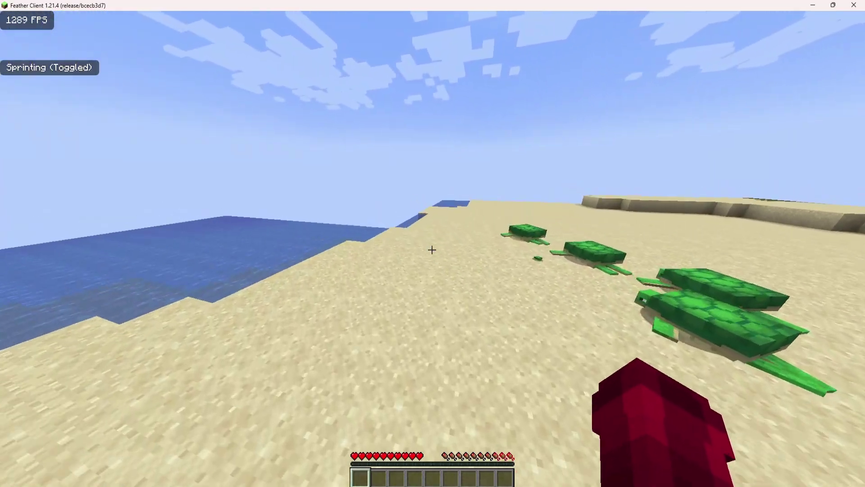
key(w)
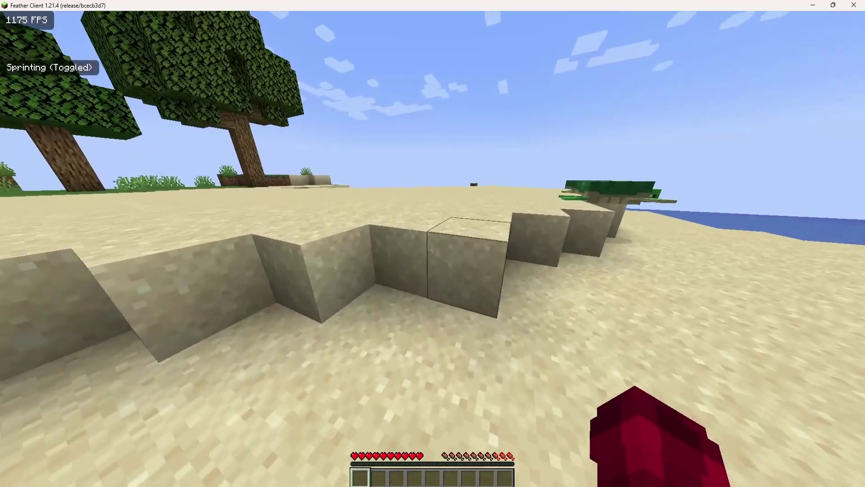
key(w)
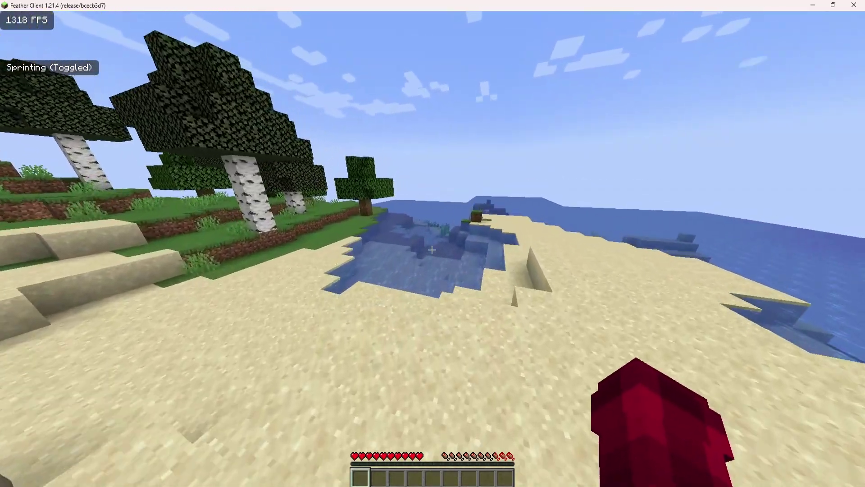
key(w)
key(super)
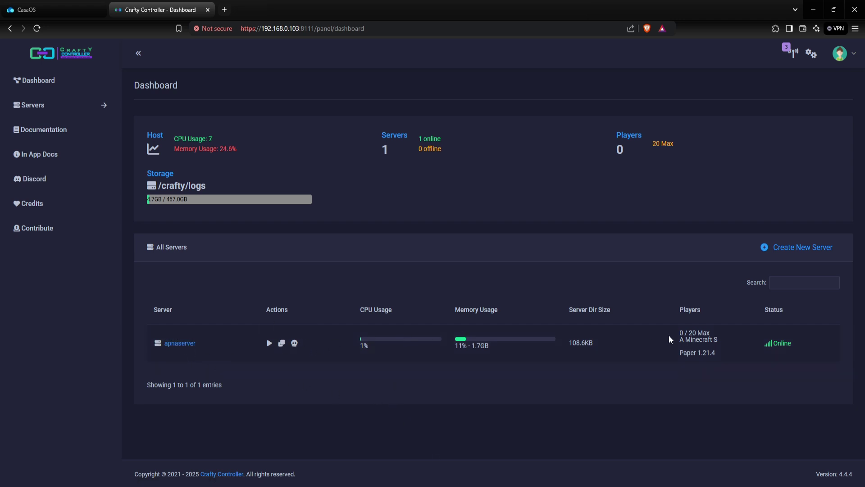
From apnaserver's Terminal, send an op command granting the joined player operator status, then return to the game.
click(179, 344)
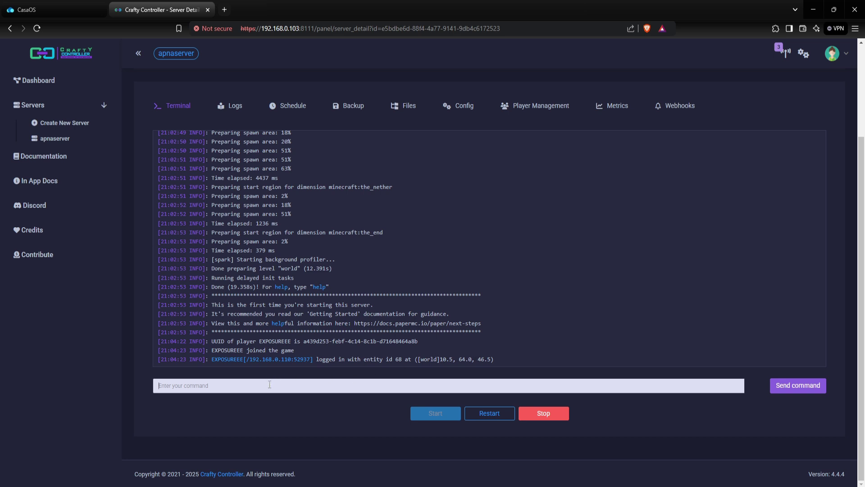
text(d)
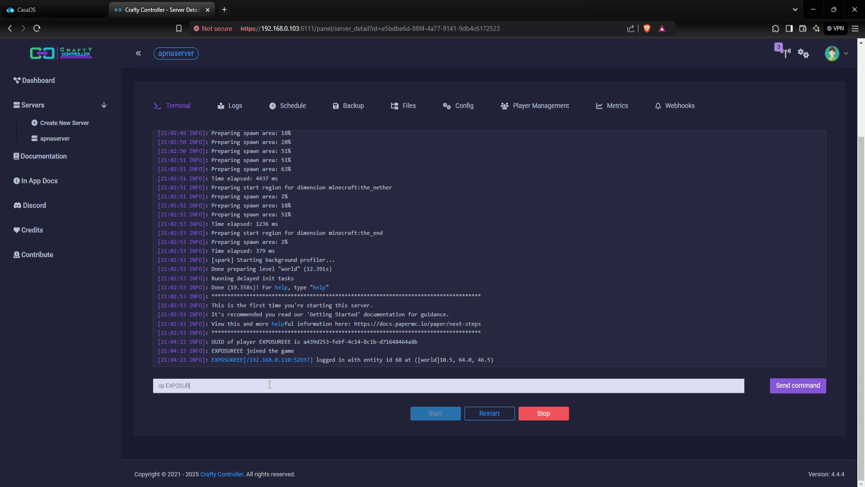
key(Return)
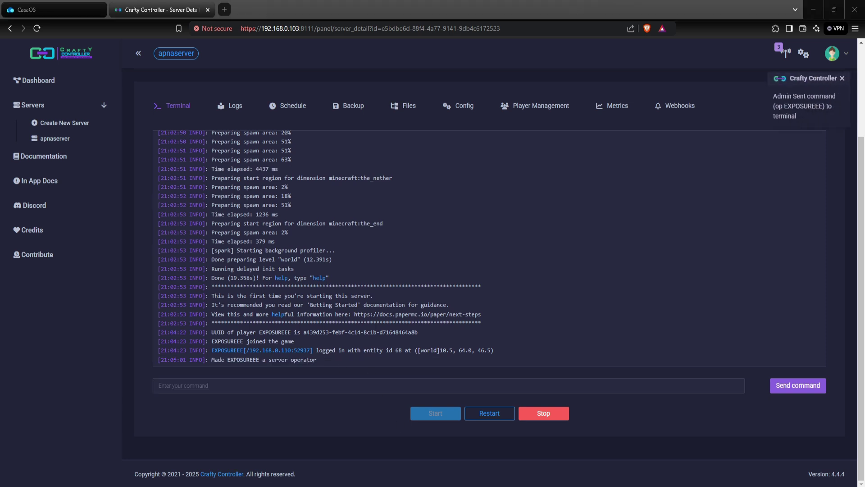
key(alt+Tab)
Resume the game, switch to Creative and fly above the beach, then land and switch back to Survival.
click(448, 145)
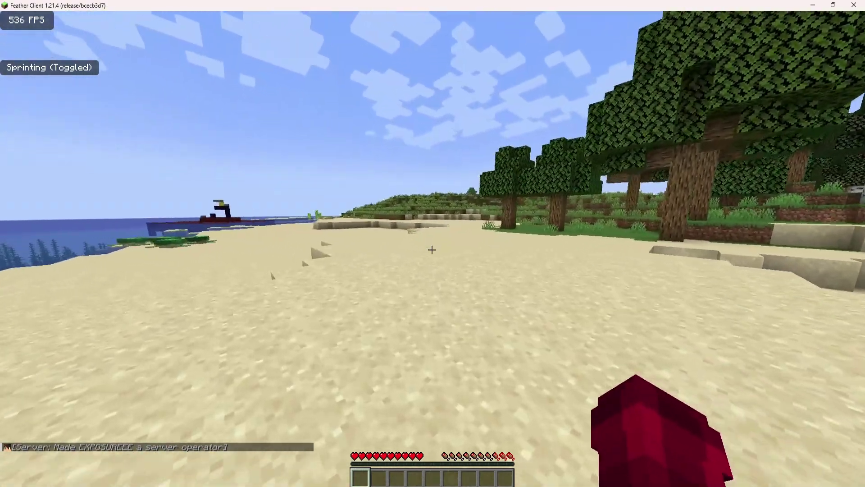
key(F3+F4)
key(space)
key(space)
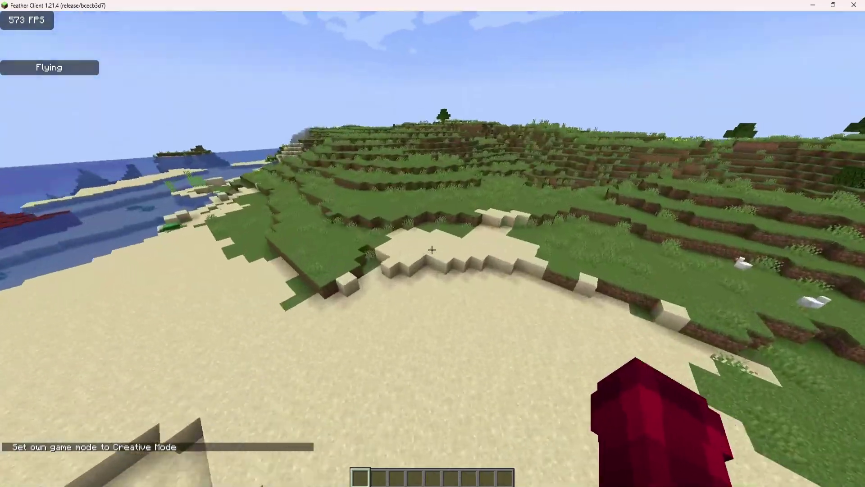
key(shift)
key(ctrl)
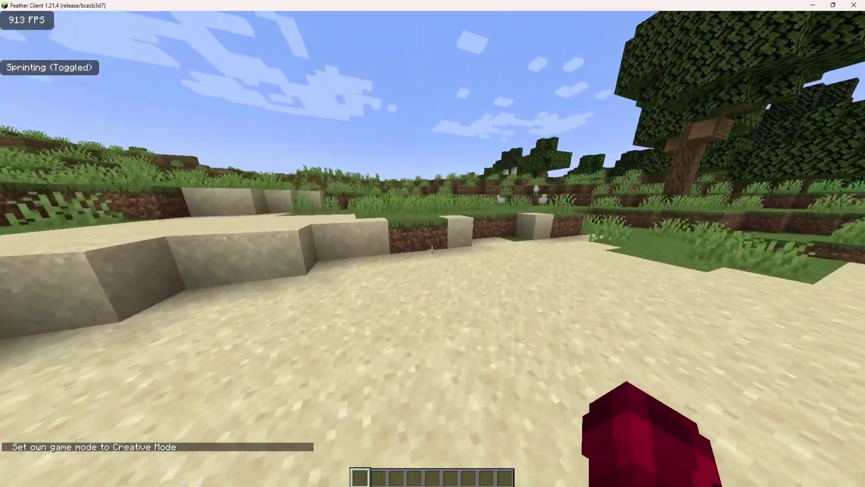
key(F3+F4)
Mine grass blocks for dirt and build a four-block dirt structure on the sand.
key(w)
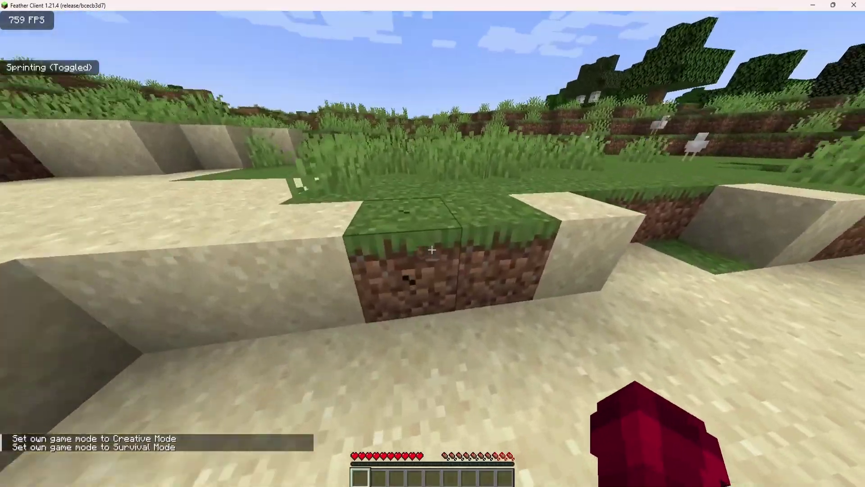
drag(431, 250, 432, 250)
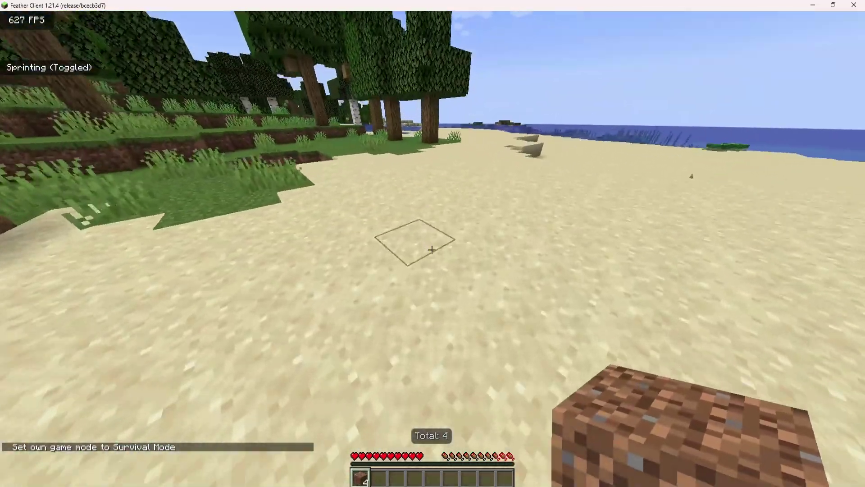
right_click(431, 249)
right_click(432, 250)
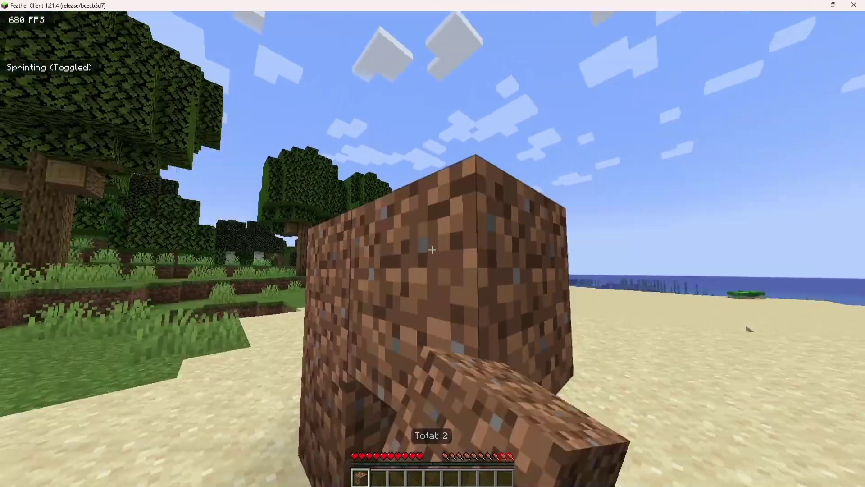
right_click(431, 249)
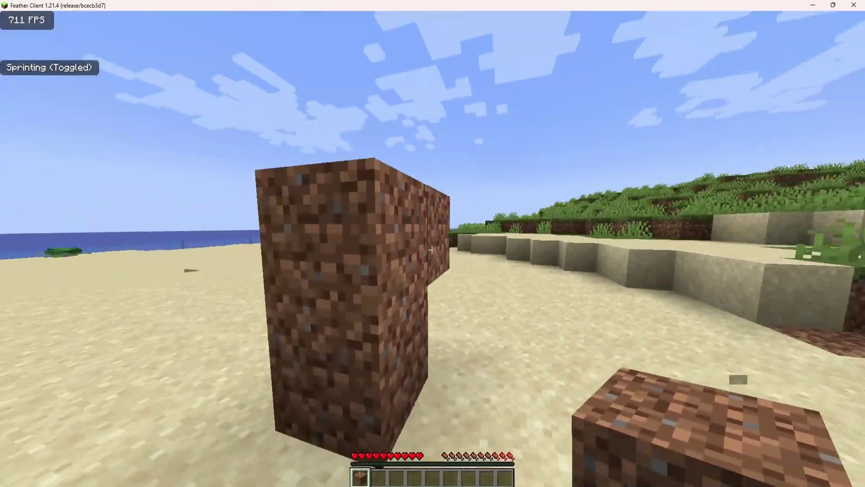
right_click(432, 249)
key(s)
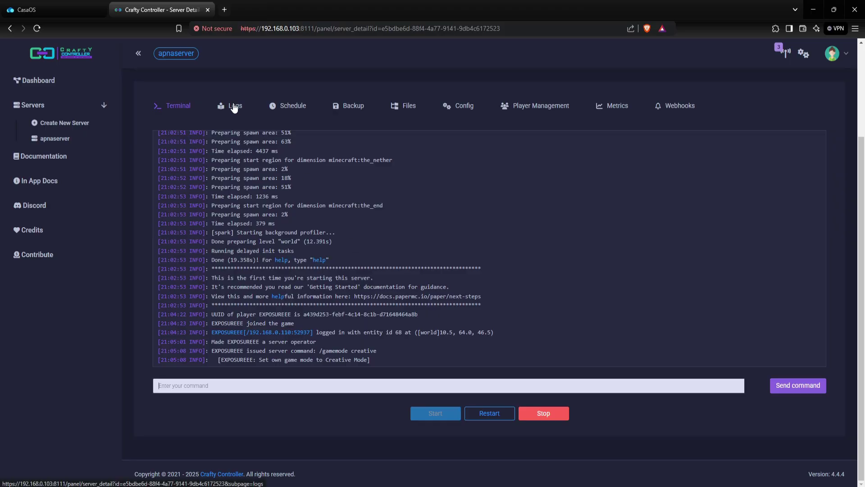
Browse apnaserver's Logs, Schedule and Backup tabs, ending on the Files list with server.properties and paper-1.21.4.jar.
click(233, 107)
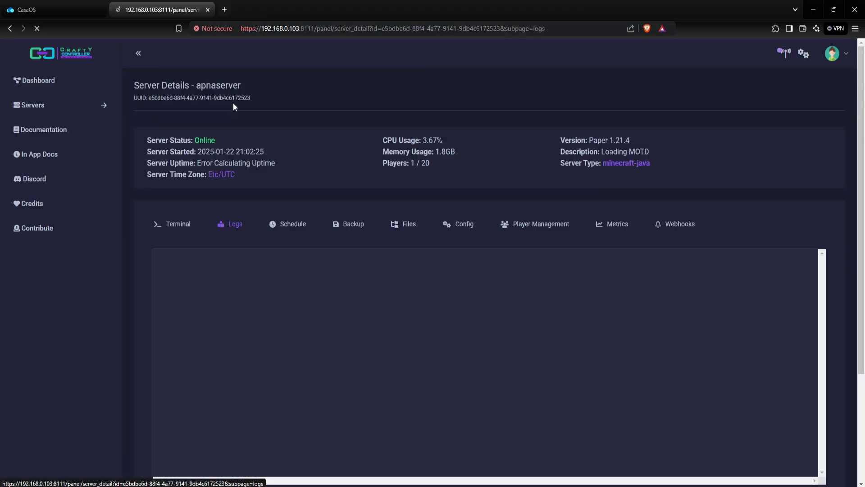
click(289, 230)
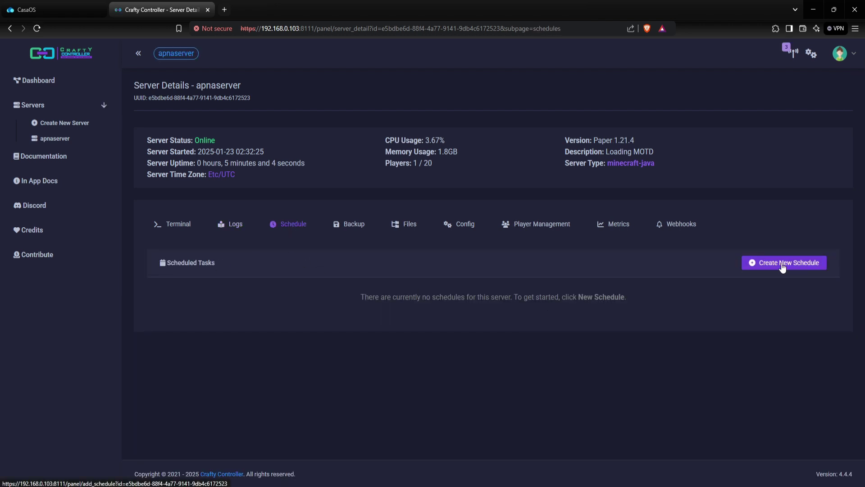
click(344, 227)
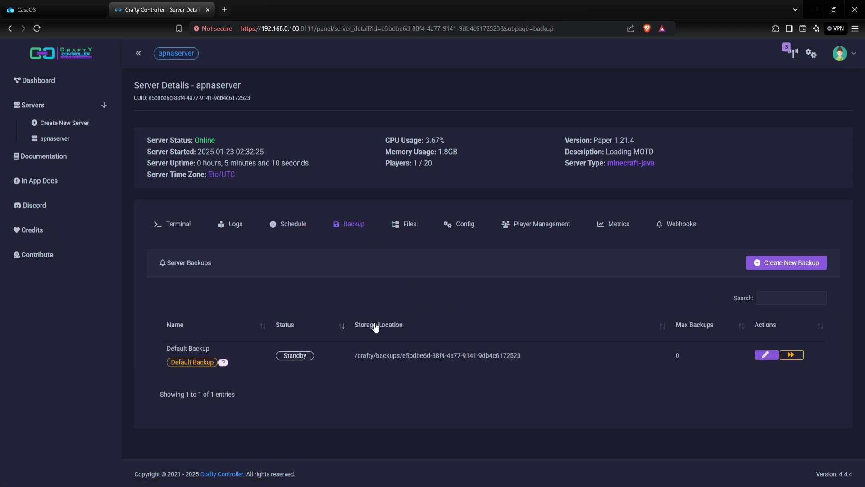
click(407, 228)
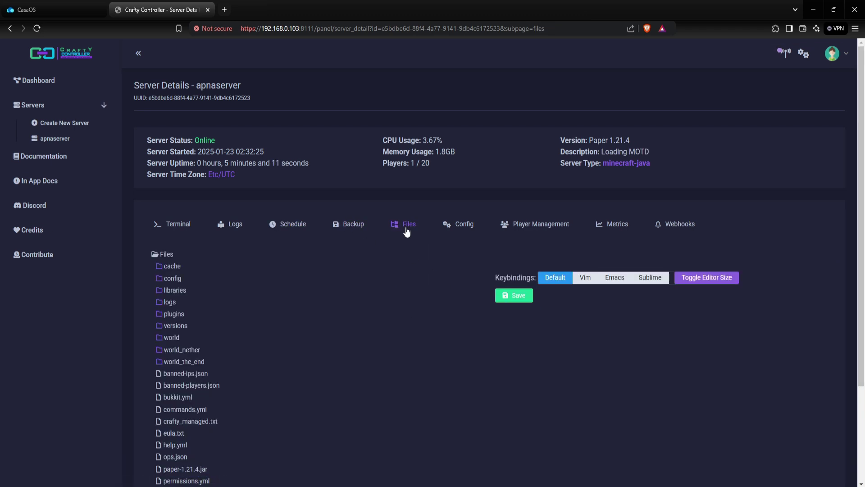
scroll(377, 306, down, 3)
scroll(374, 284, up, 1)
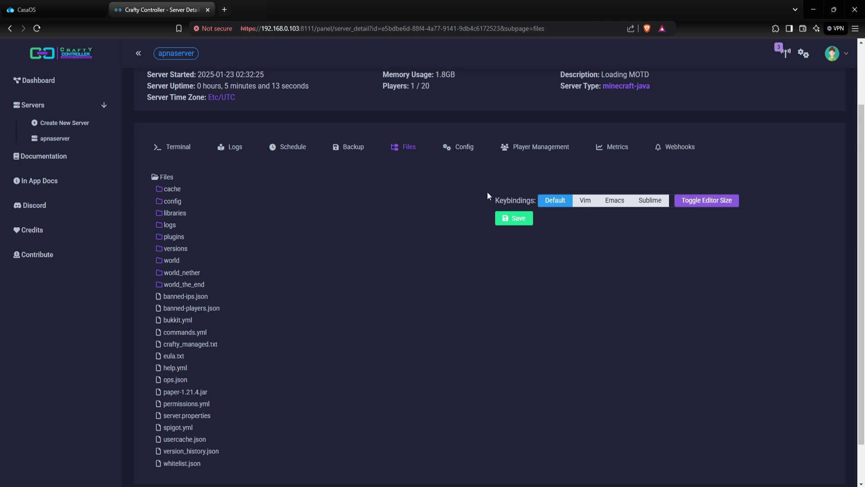
Step through apnaserver's Config, Player Management and Metrics tabs, ending on the empty Webhooks tab.
click(465, 149)
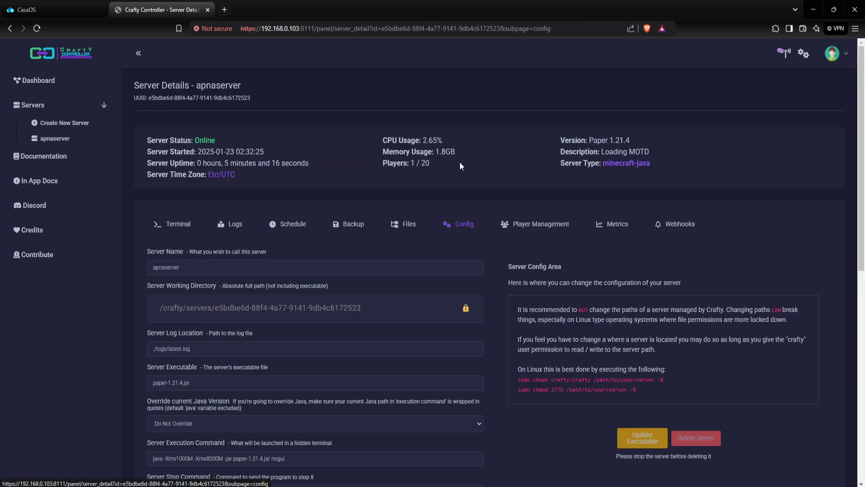
click(554, 226)
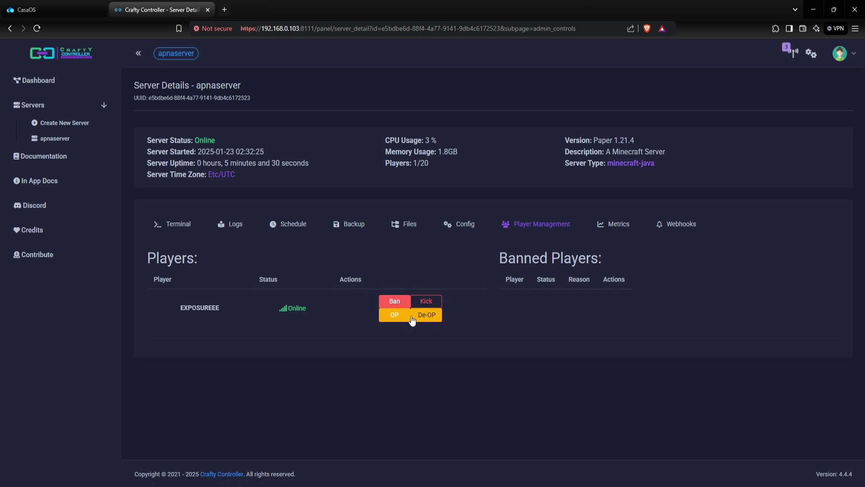
click(619, 224)
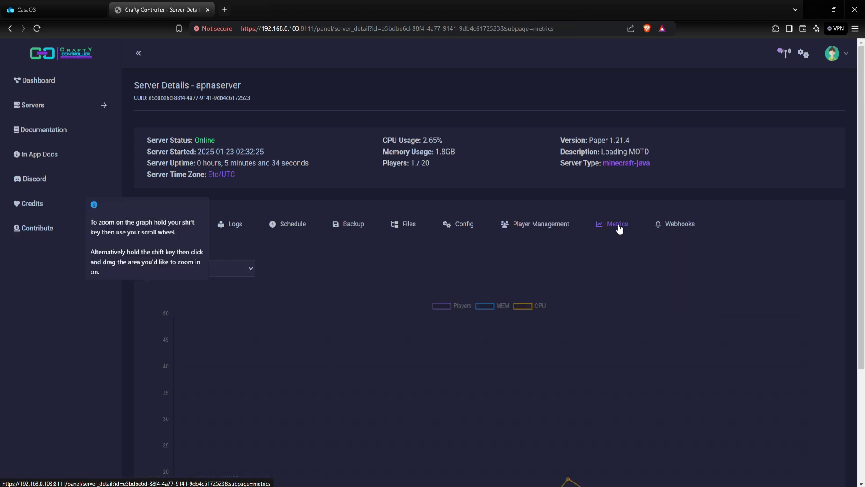
scroll(634, 257, down, 2)
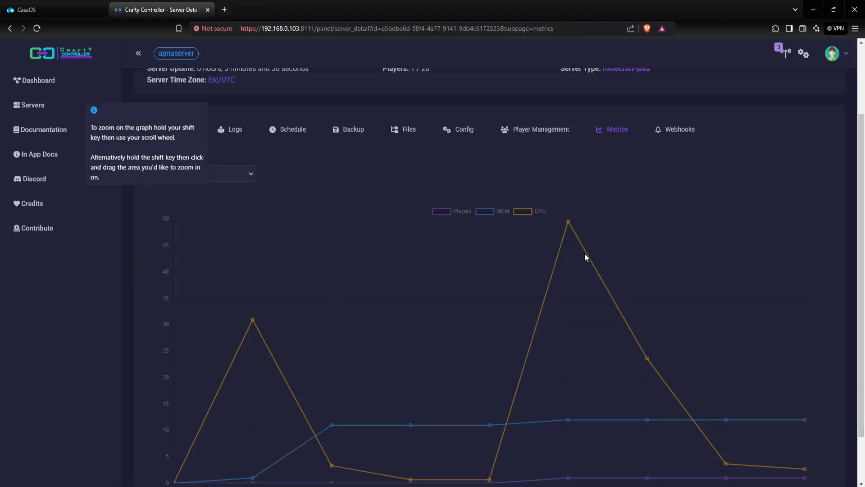
scroll(599, 238, up, 2)
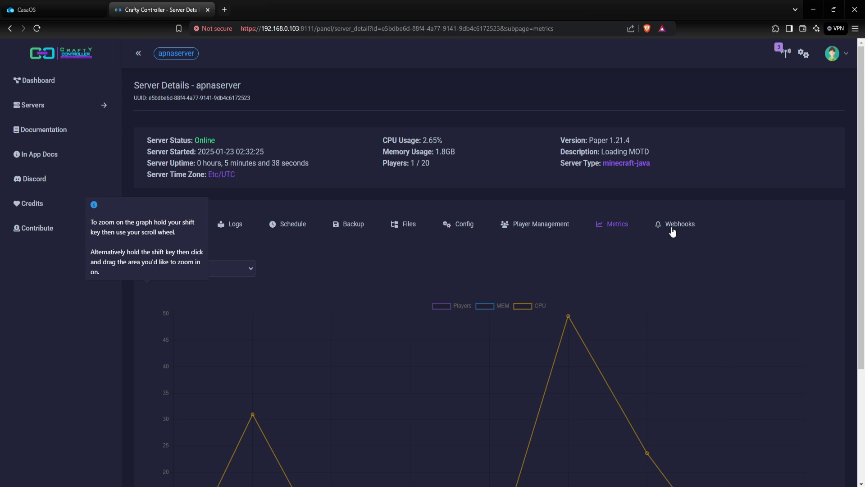
click(672, 230)
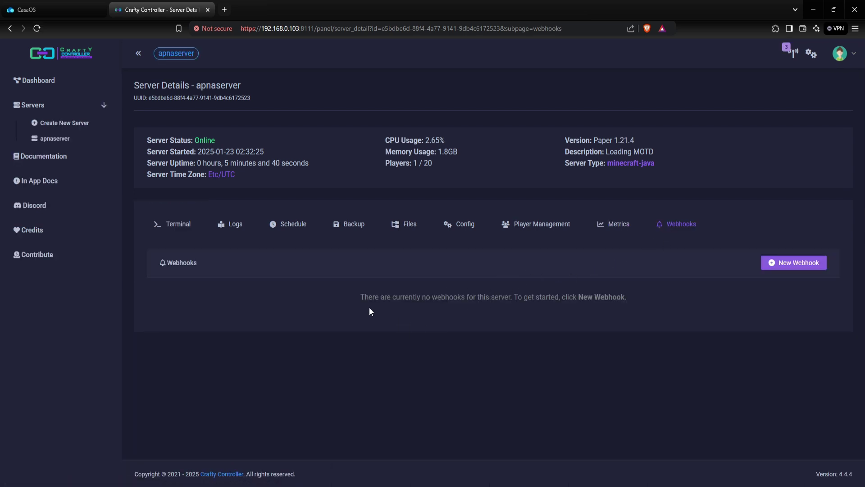
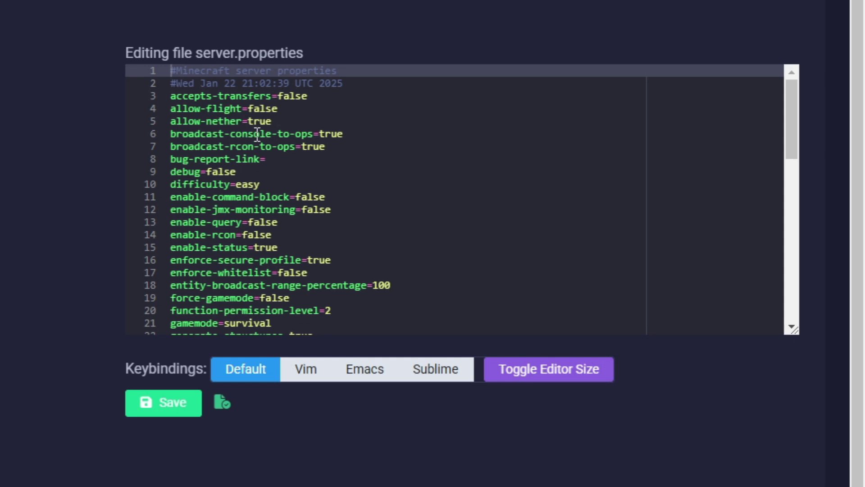
In server.properties set online-mode to false and max-players to 200, then save the file.
scroll(284, 188, down, 4)
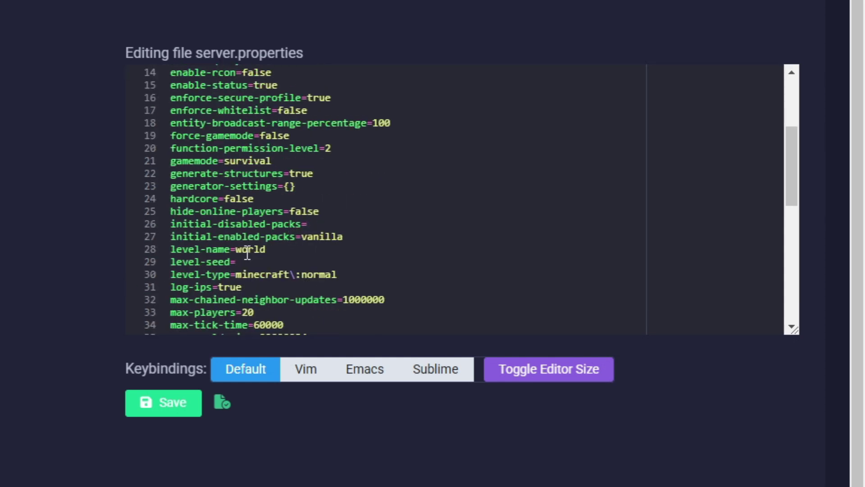
scroll(247, 254, down, 3)
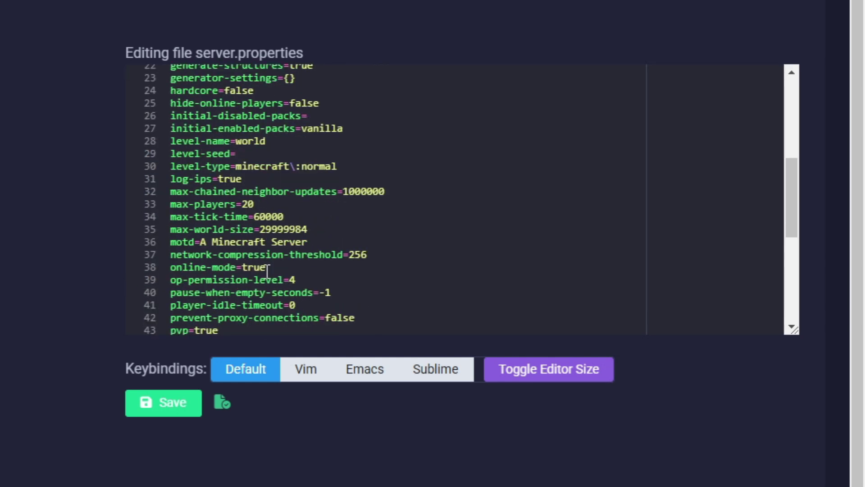
click(267, 270)
key(BackSpace)
key(BackSpace)
key(BackSpace)
key(BackSpace)
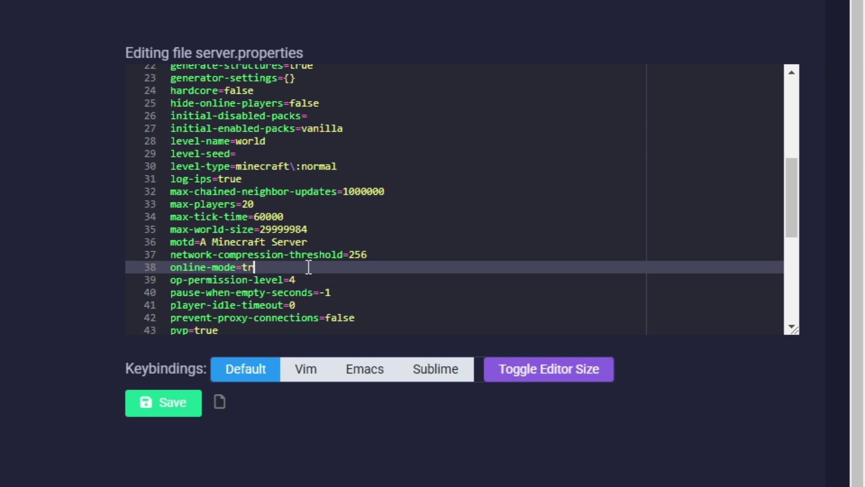
text(false)
click(260, 205)
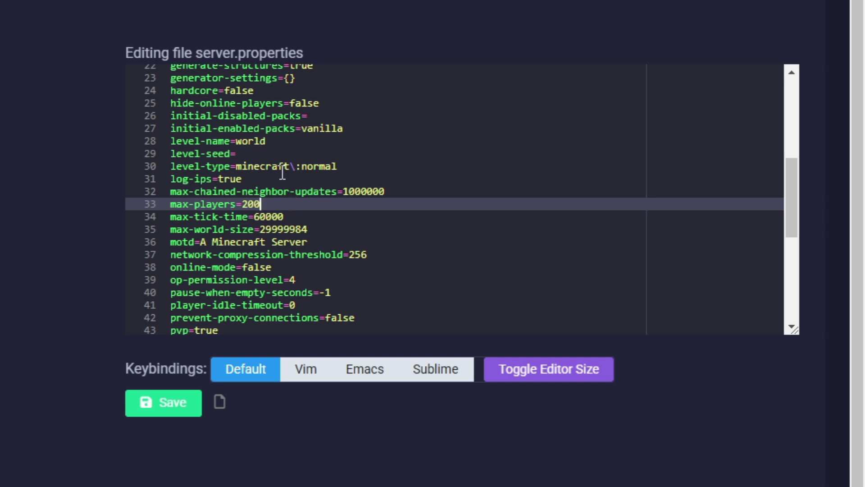
scroll(287, 184, up, 6)
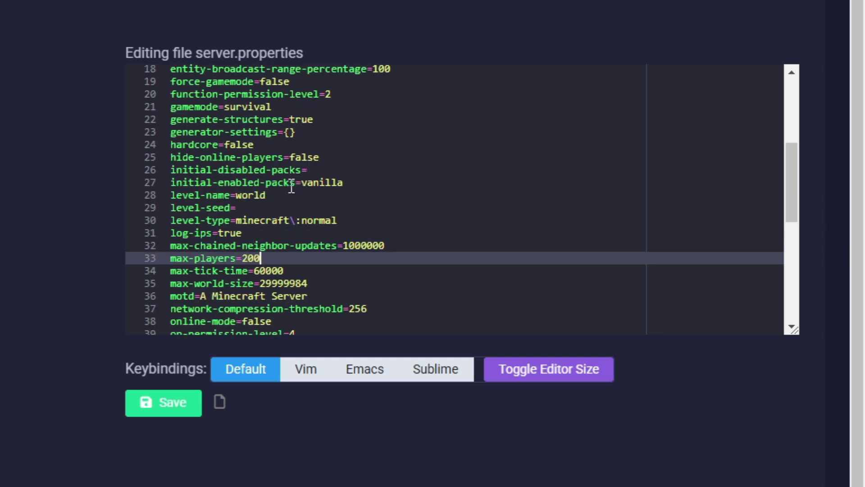
scroll(292, 190, up, 3)
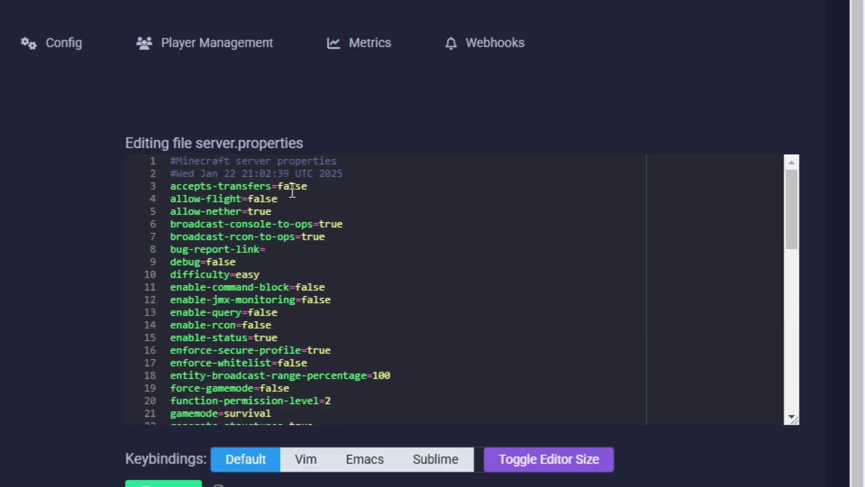
scroll(309, 231, down, 10)
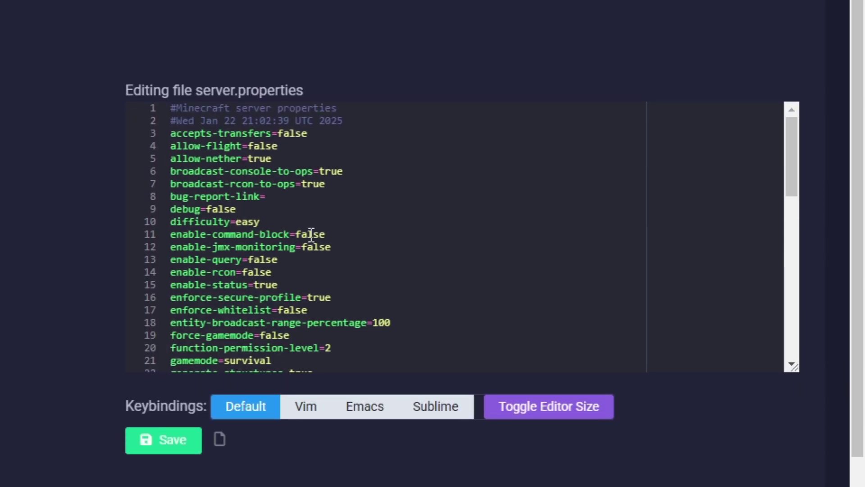
click(171, 396)
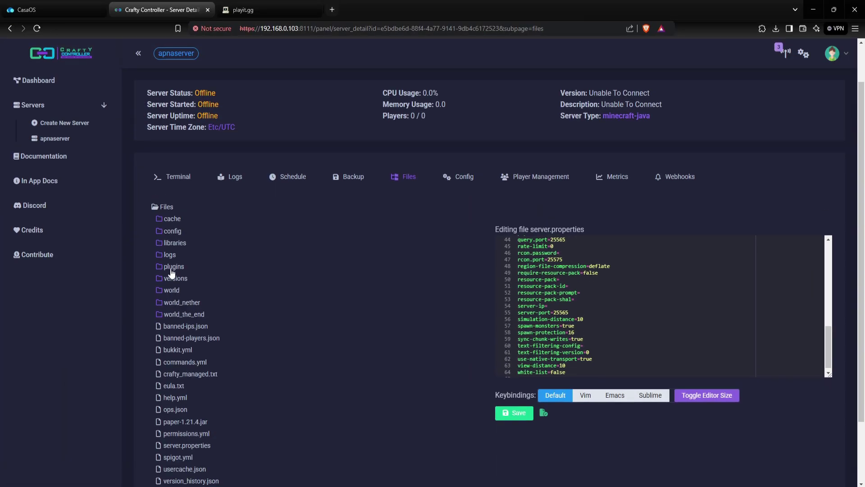
Upload playit-minecraft-plugin.jar from Downloads into the server's plugins folder.
click(173, 268)
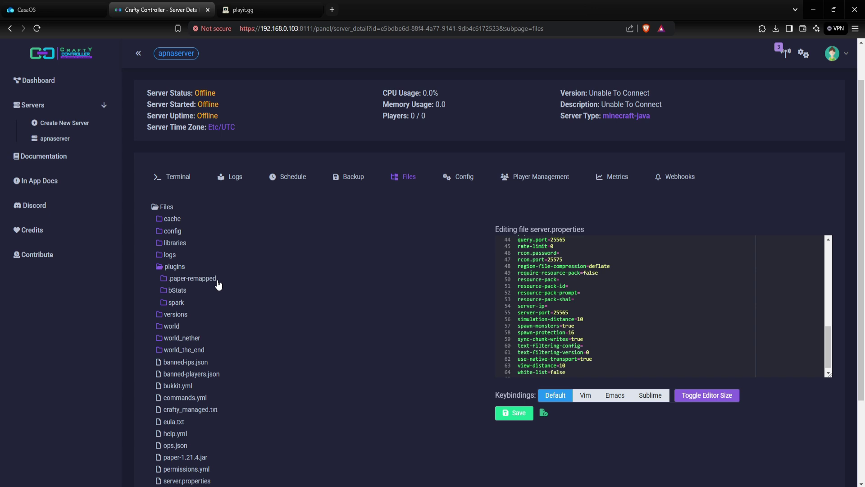
right_click(180, 270)
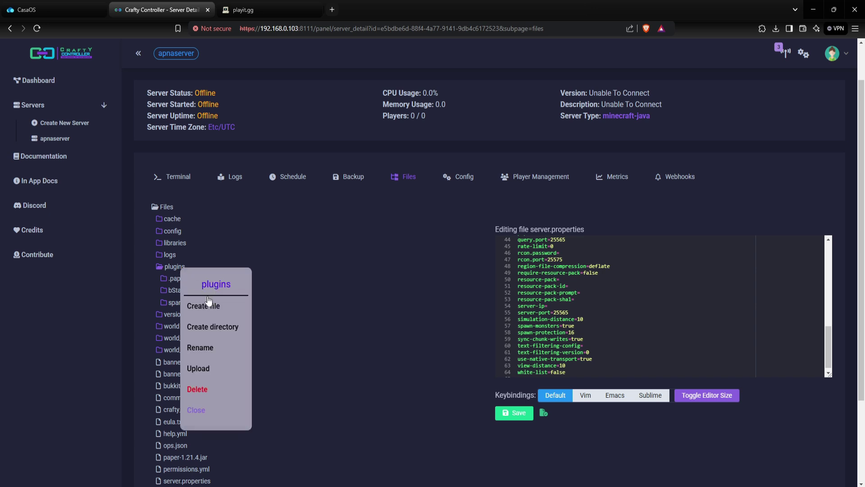
click(198, 368)
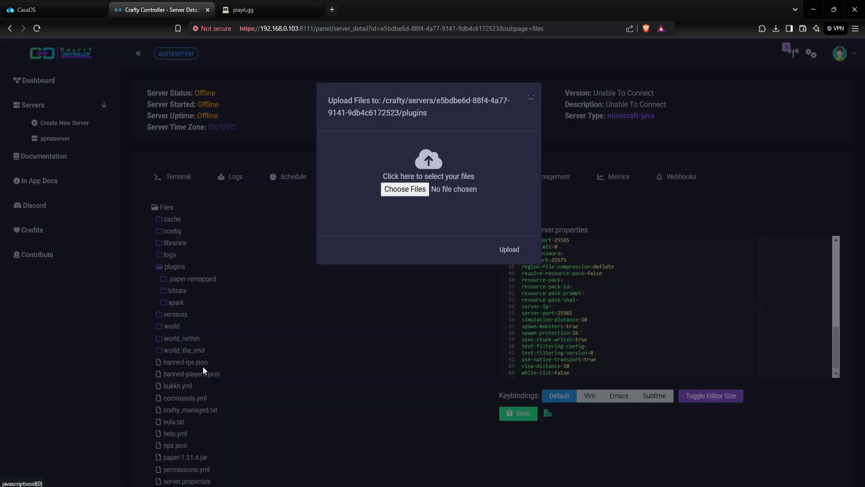
click(415, 192)
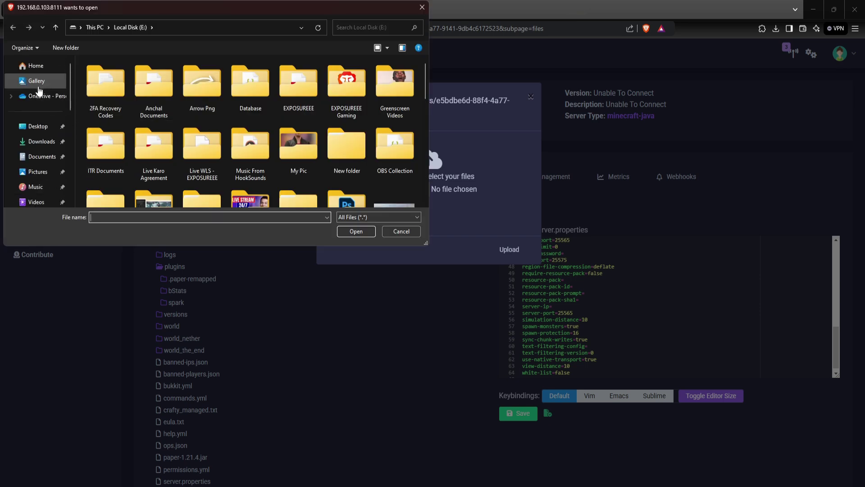
click(36, 141)
click(107, 101)
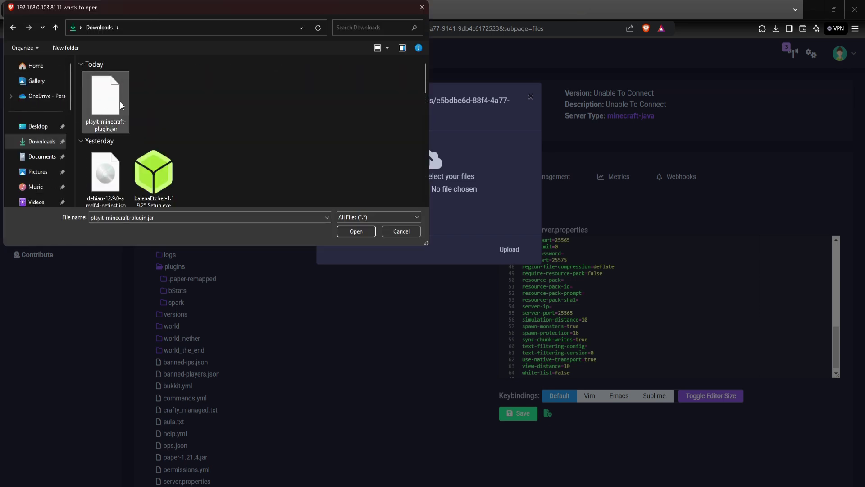
click(350, 233)
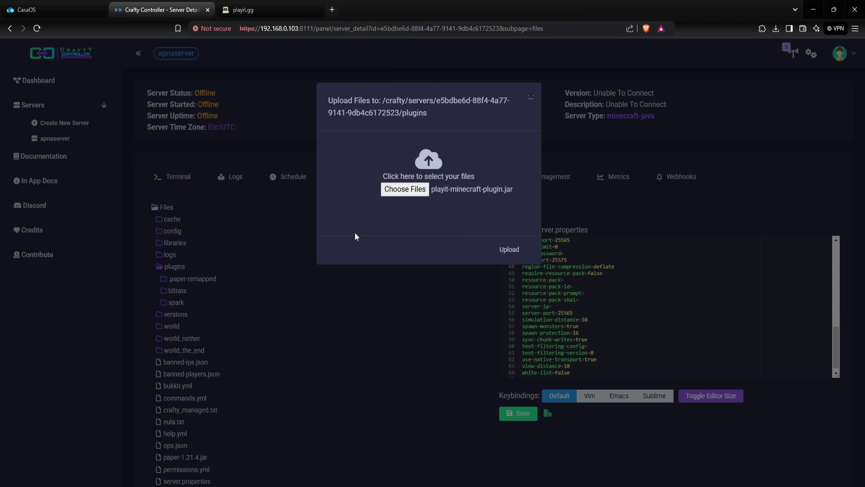
click(511, 249)
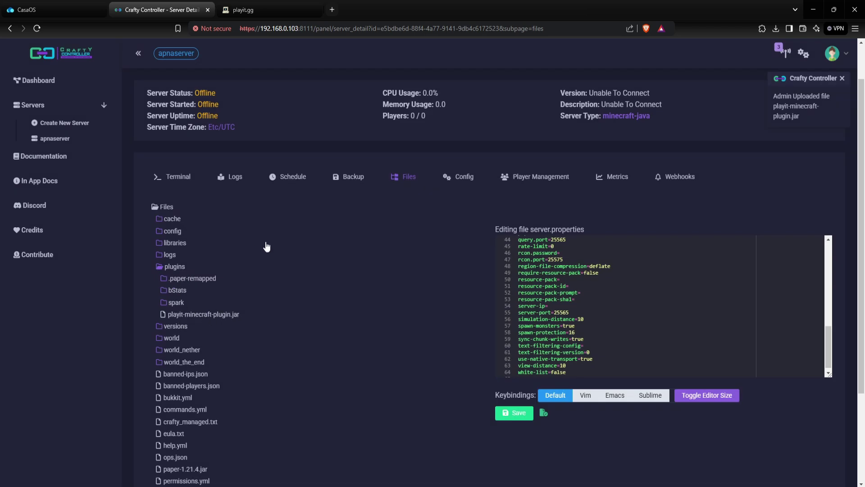
Start the server from the Terminal and copy the playit.gg claim link from its log.
click(179, 177)
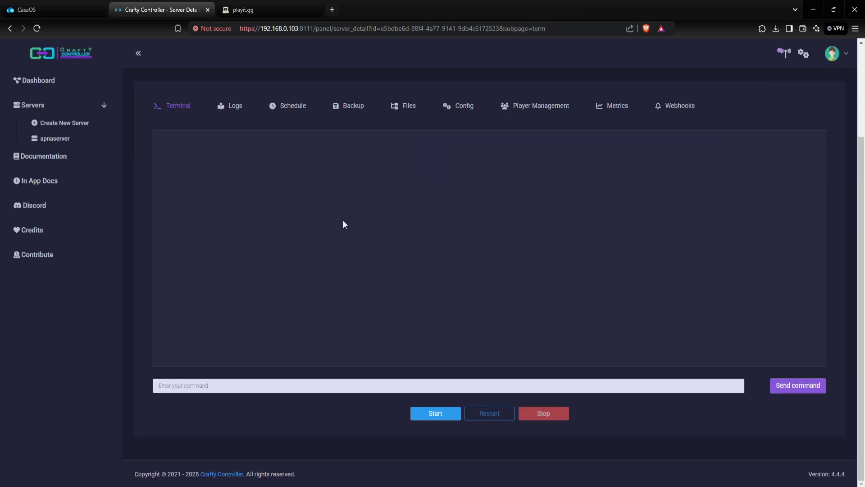
click(431, 413)
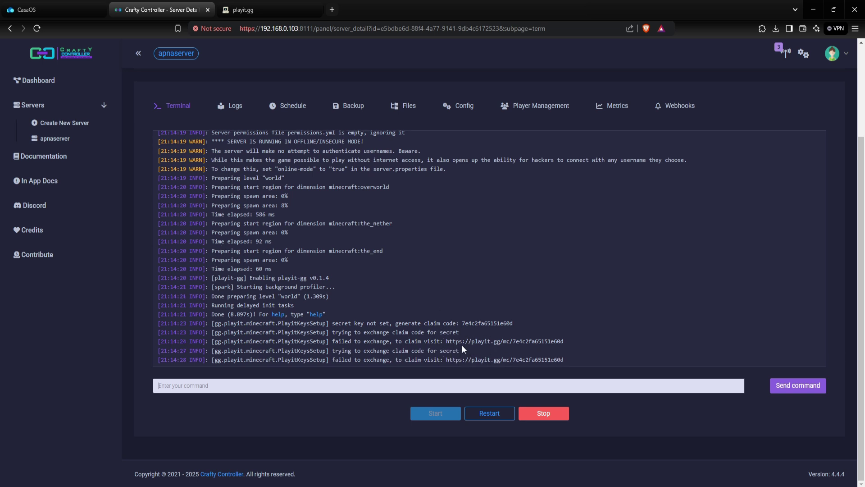
drag(446, 338, 569, 340)
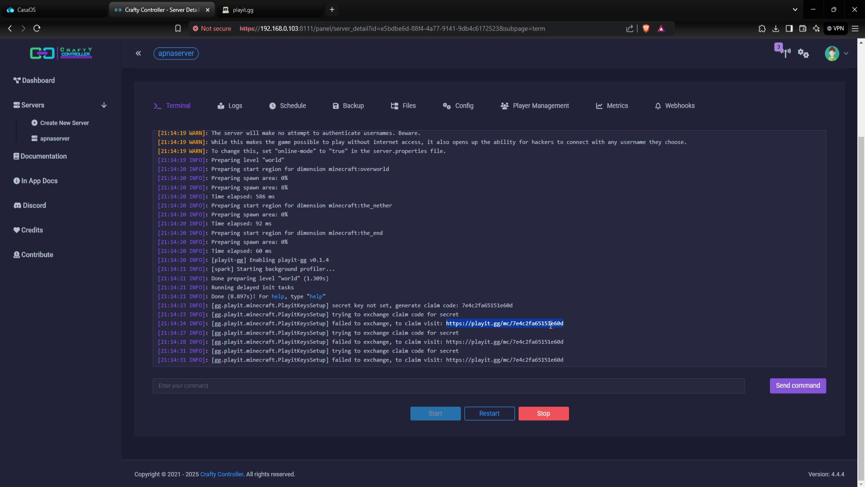
right_click(550, 324)
click(561, 331)
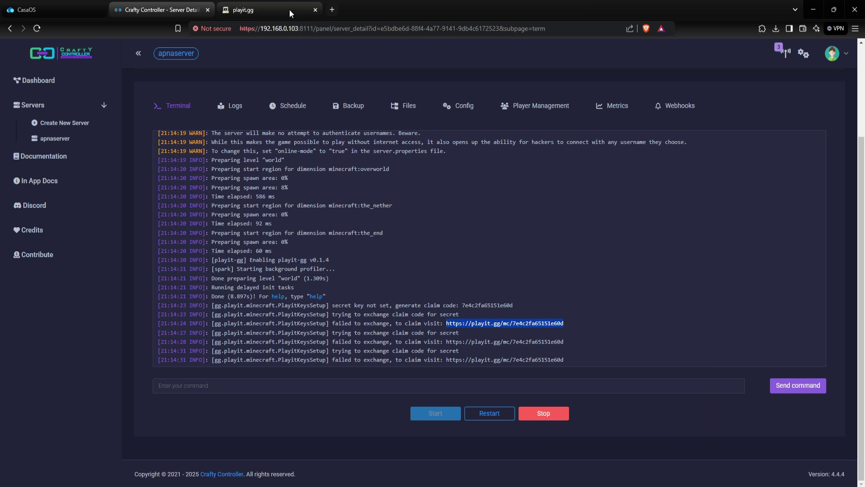
Load the playit.gg claim link in a new tab and add the agent named Home-Server.
click(332, 9)
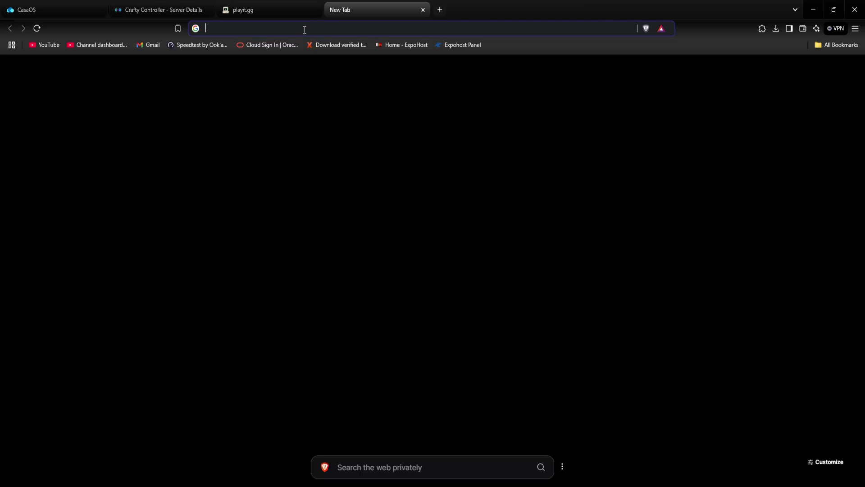
key(ctrl+v)
key(Return)
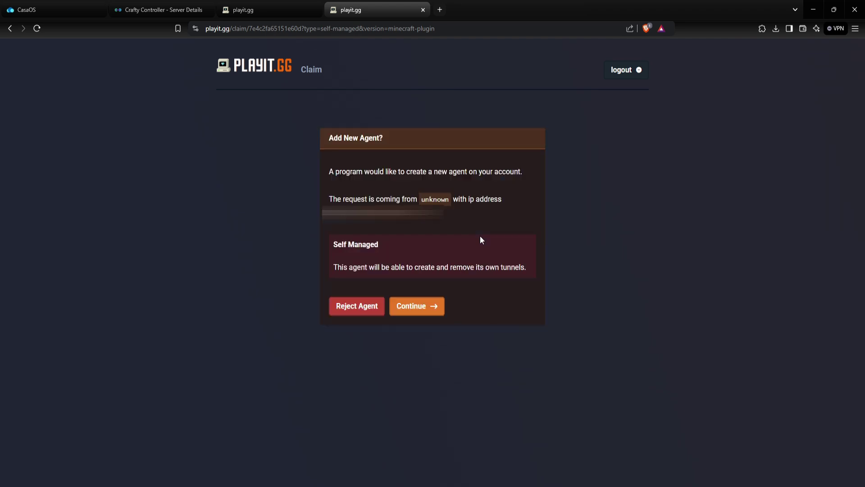
click(416, 308)
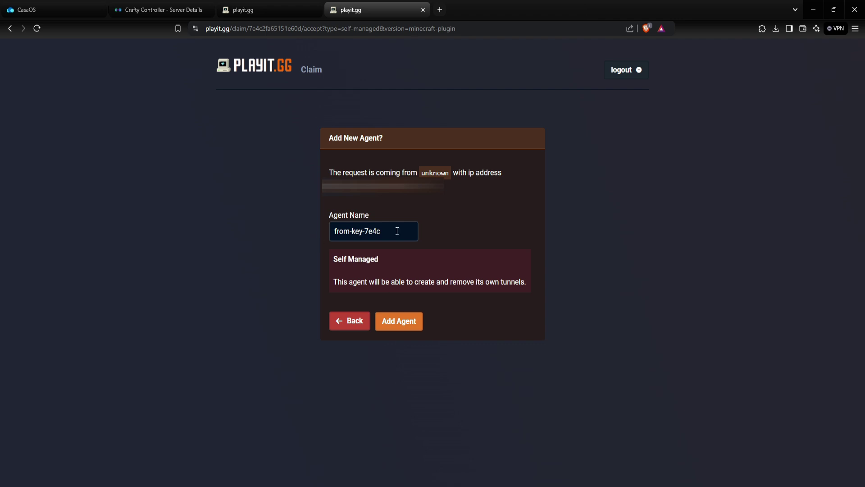
drag(399, 236, 300, 232)
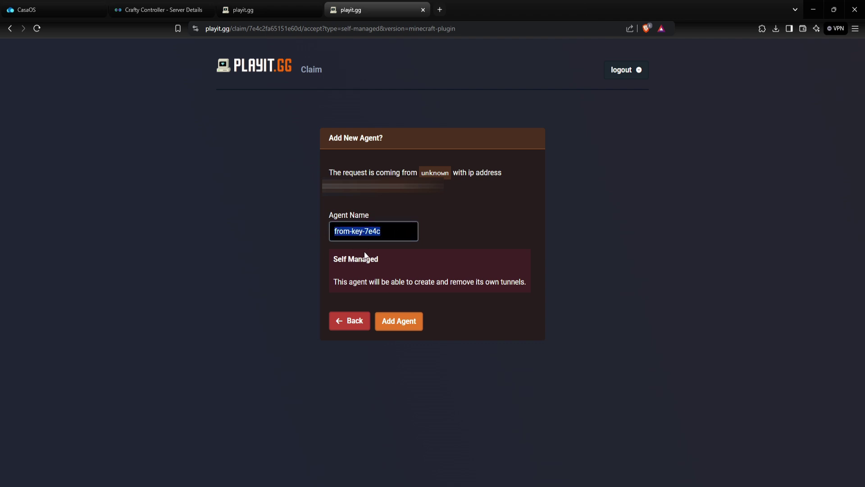
text(Home-Server)
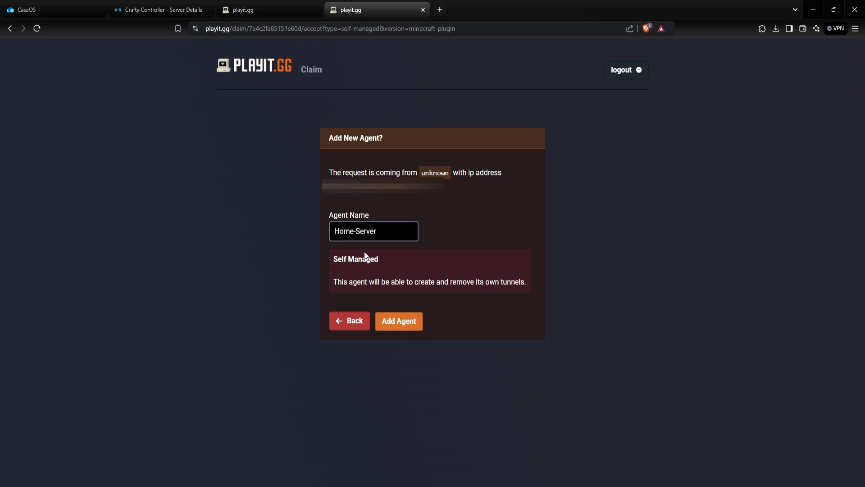
click(397, 321)
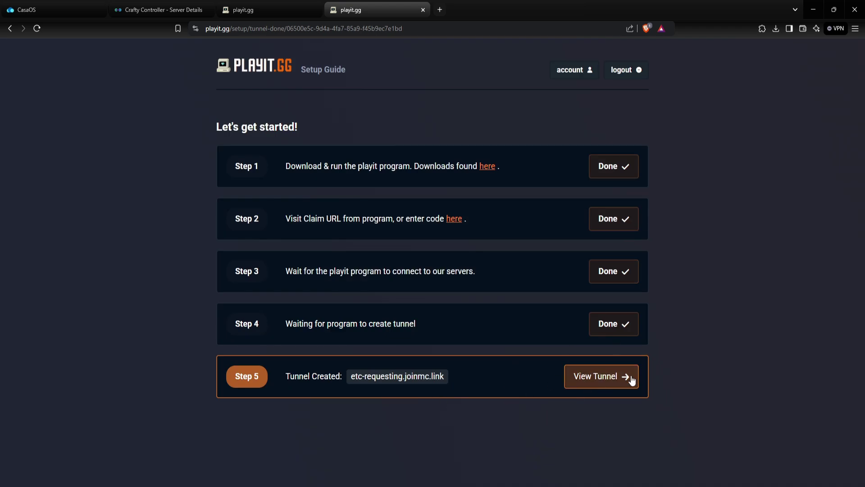
View the etc-requesting.joinmc.link tunnel, then open the Home-Server agent from the Agents list.
click(607, 377)
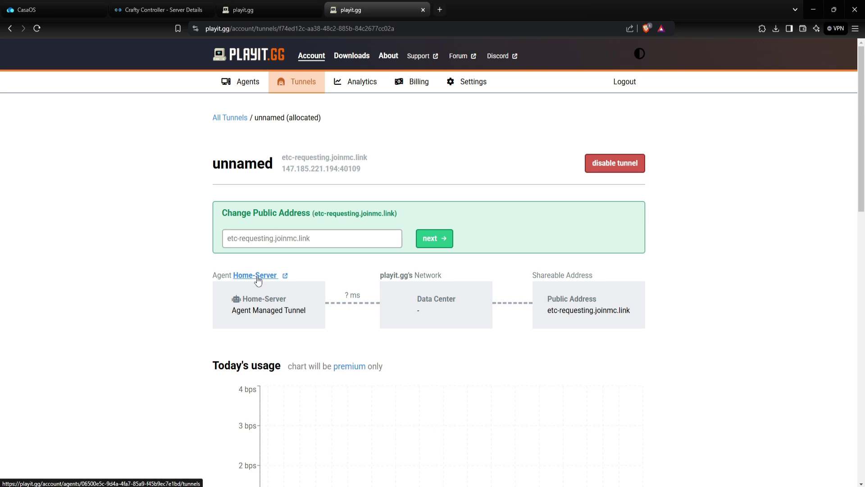
click(257, 87)
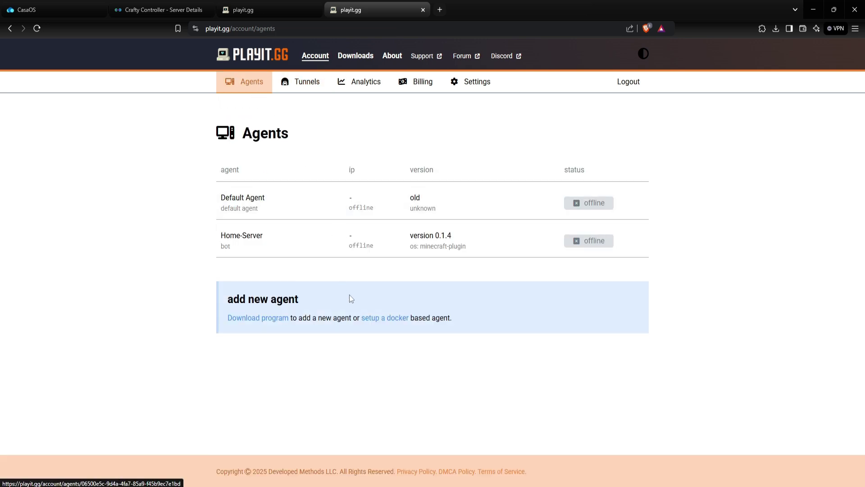
click(389, 246)
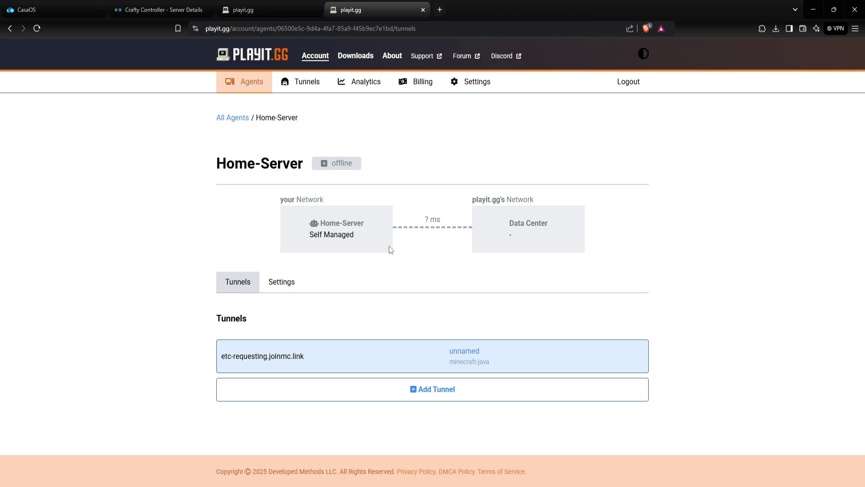
Change the Home-Server agent's routing region to India in its settings.
click(289, 290)
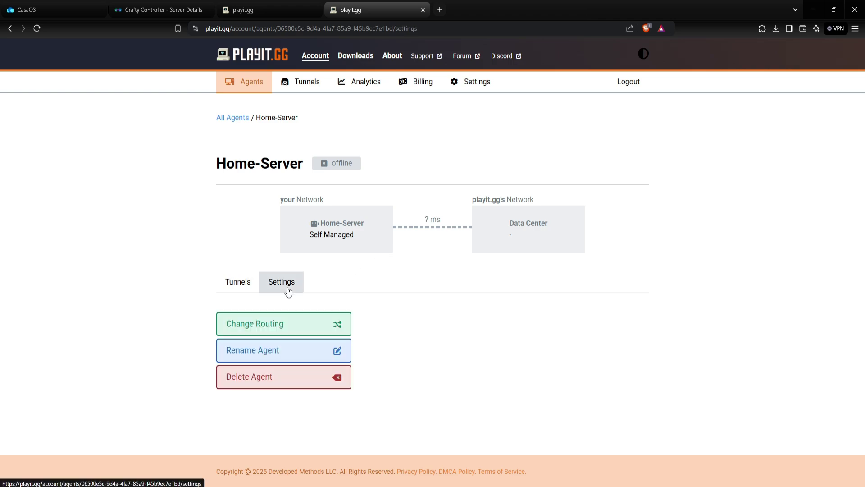
click(285, 325)
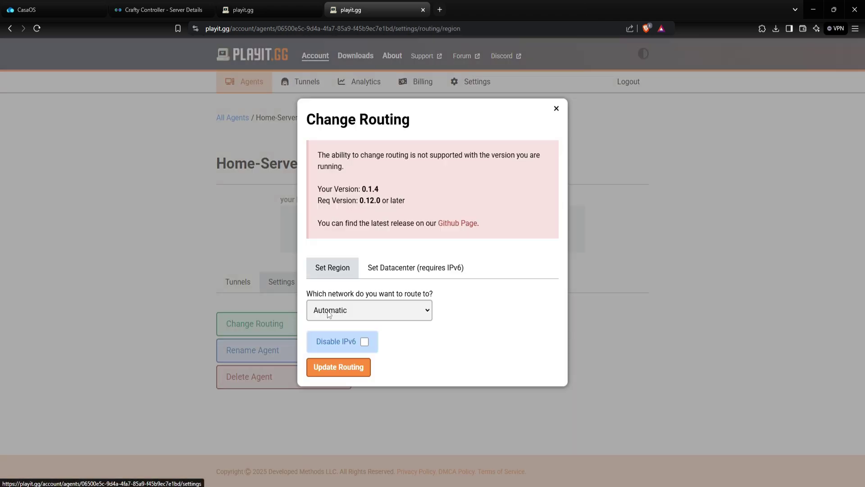
click(358, 308)
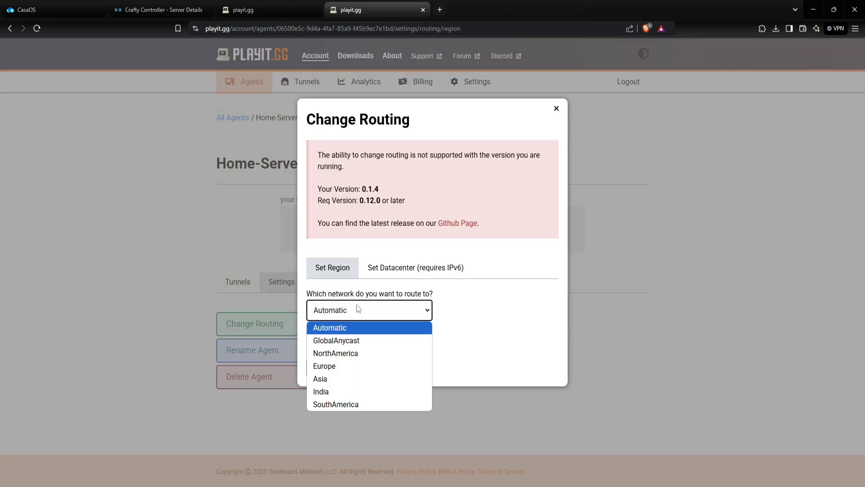
click(322, 391)
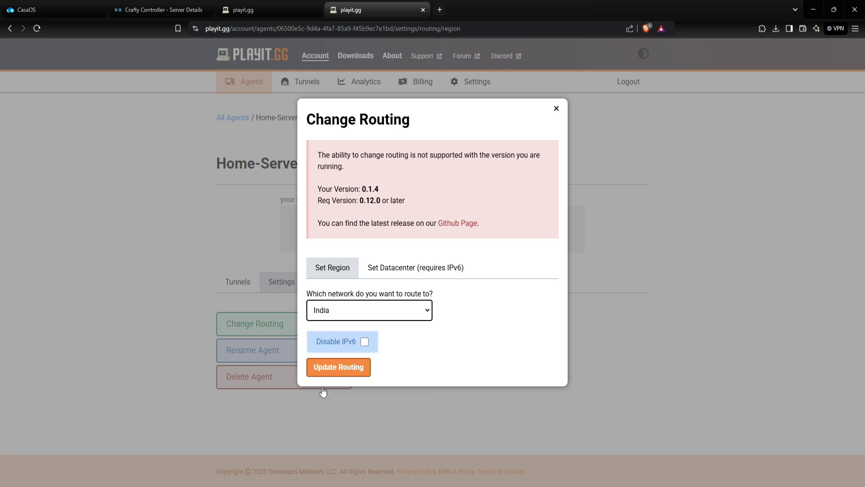
click(345, 368)
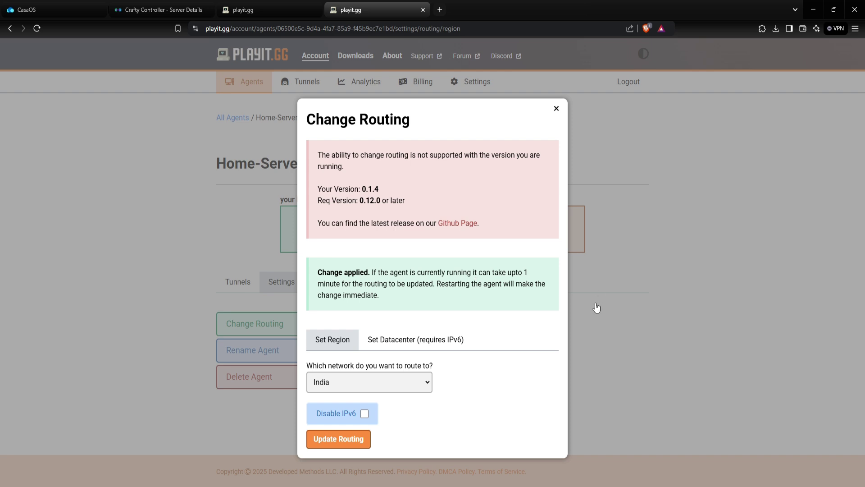
click(556, 109)
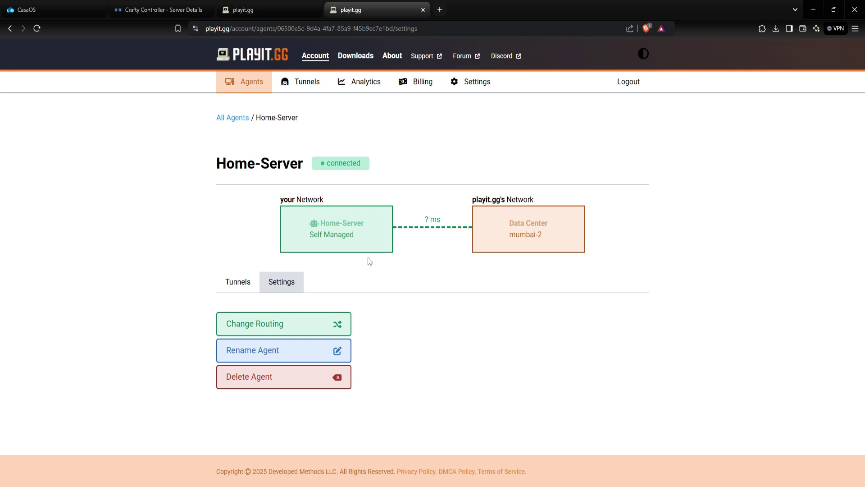
Open the unnamed tunnel and copy its address 147.185.221.194:40109.
click(300, 85)
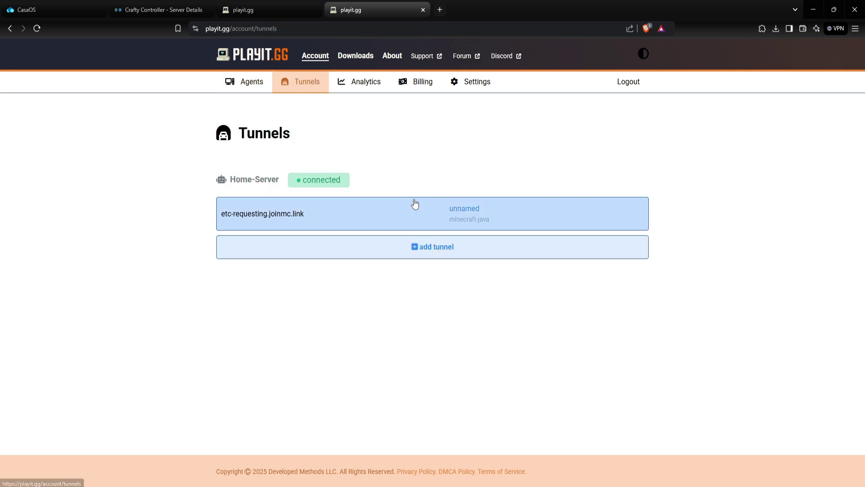
click(415, 218)
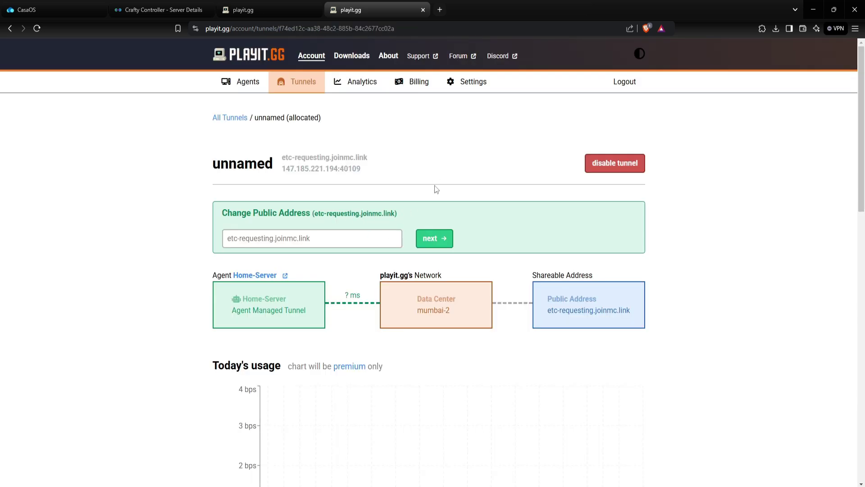
triple_click(311, 170)
triple_click(350, 159)
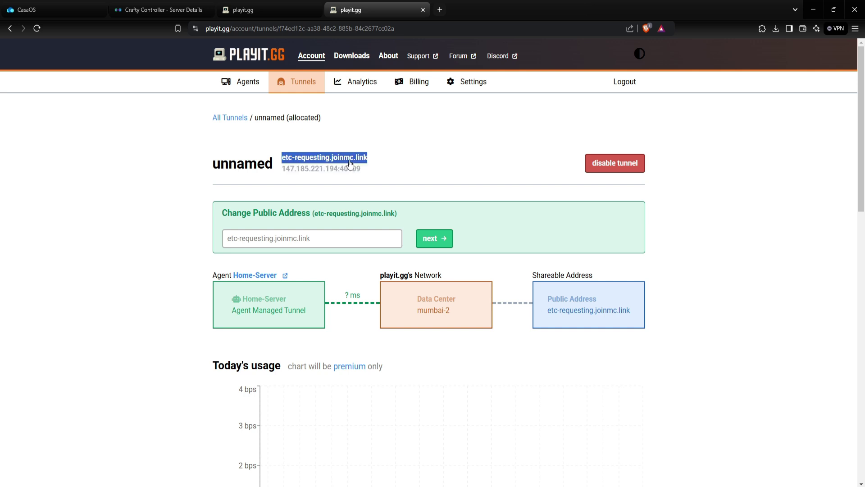
triple_click(351, 169)
right_click(350, 170)
click(356, 177)
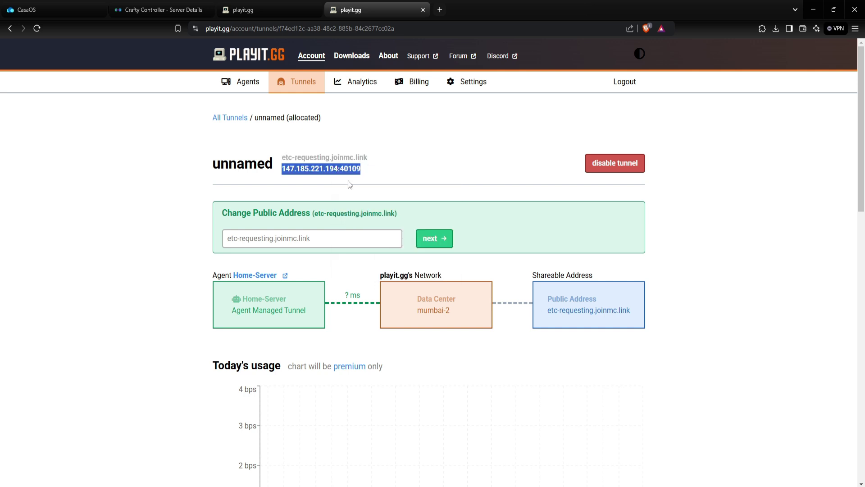
click(410, 173)
key(alt+Tab)
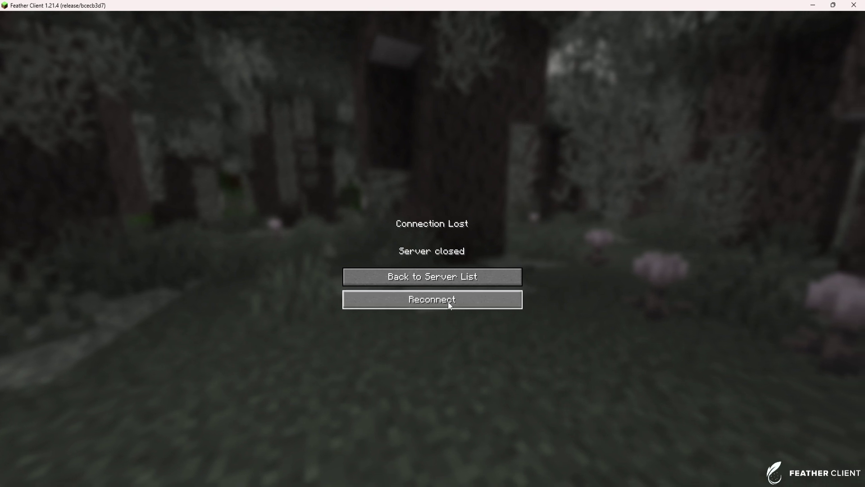
Add a multiplayer server entry named 'Playit IP' with address 147.185.221.194:40109.
click(441, 278)
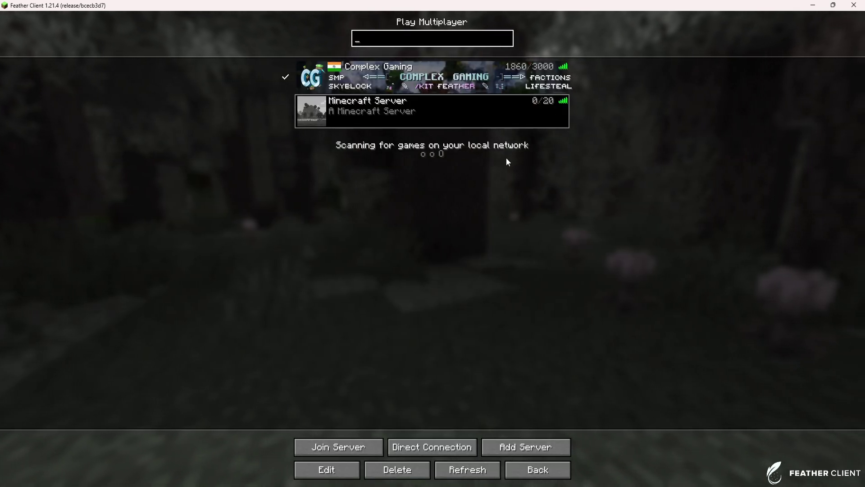
click(358, 466)
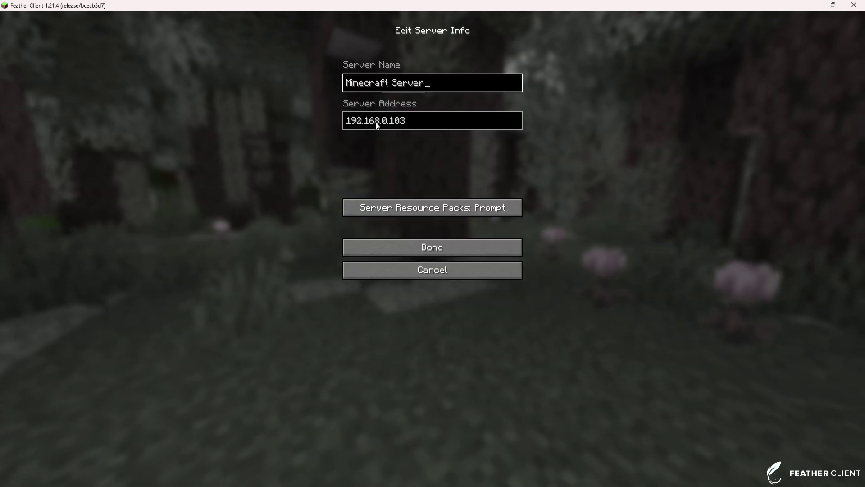
click(425, 273)
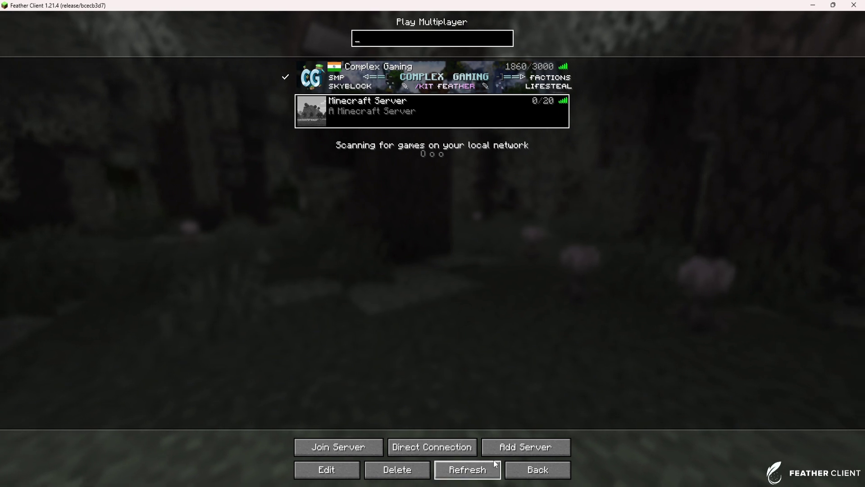
click(541, 446)
click(401, 118)
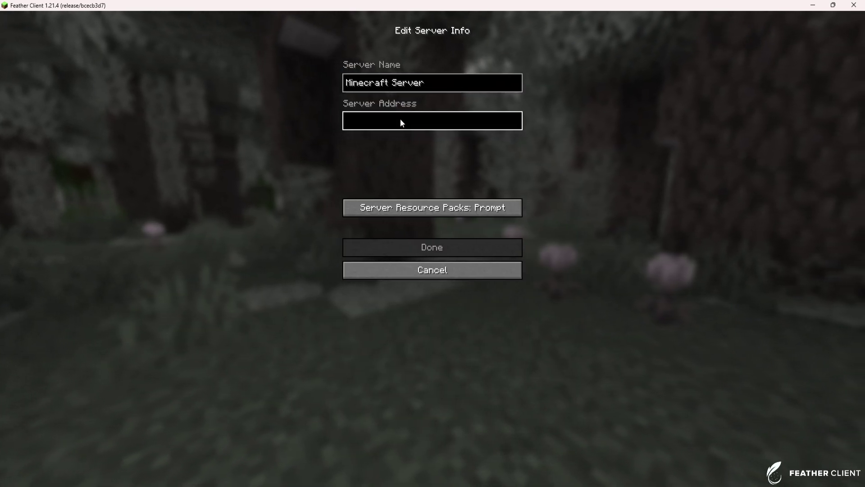
key(ctrl+v)
click(438, 89)
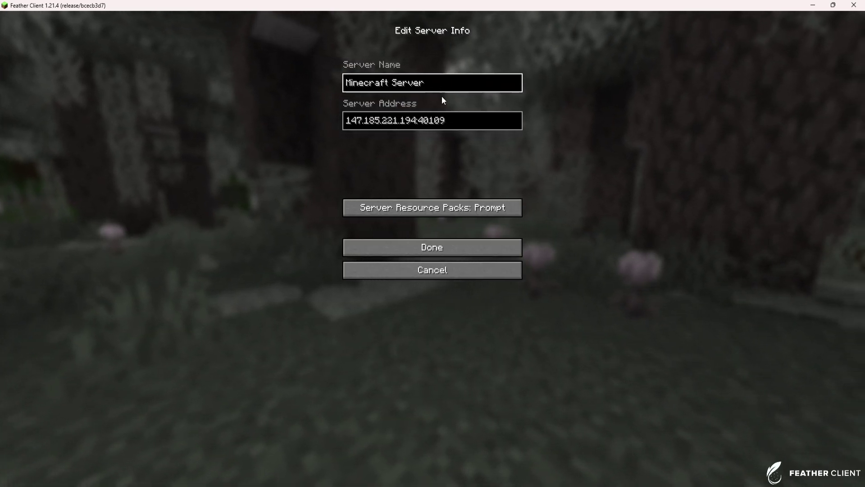
key(BackSpace)
key(BackSpace)
key(BackSpace)
key(BackSpace)
key(BackSpace)
key(BackSpace)
key(BackSpace)
key(BackSpace)
key(BackSpace)
key(BackSpace)
key(BackSpace)
key(BackSpace)
key(BackSpace)
key(BackSpace)
key(BackSpace)
key(BackSpace)
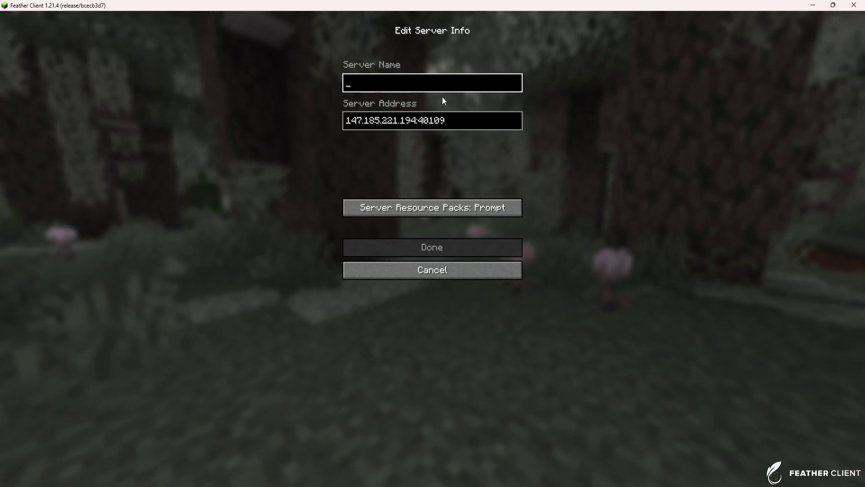
text(Playit IP)
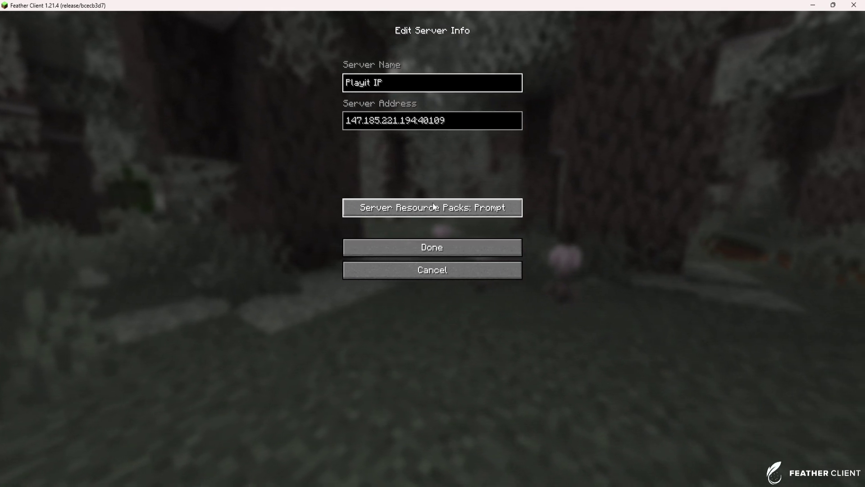
click(420, 247)
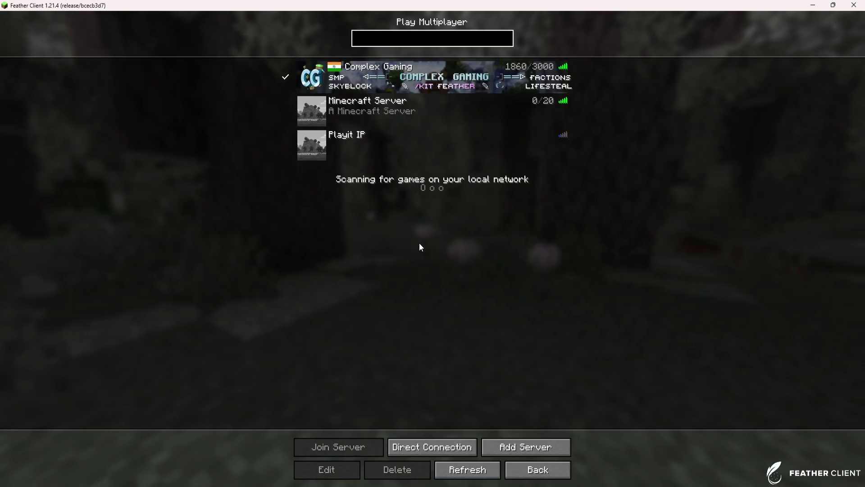
Join the Playit IP server, walk onto the beach, then pause and return to the browser.
click(423, 147)
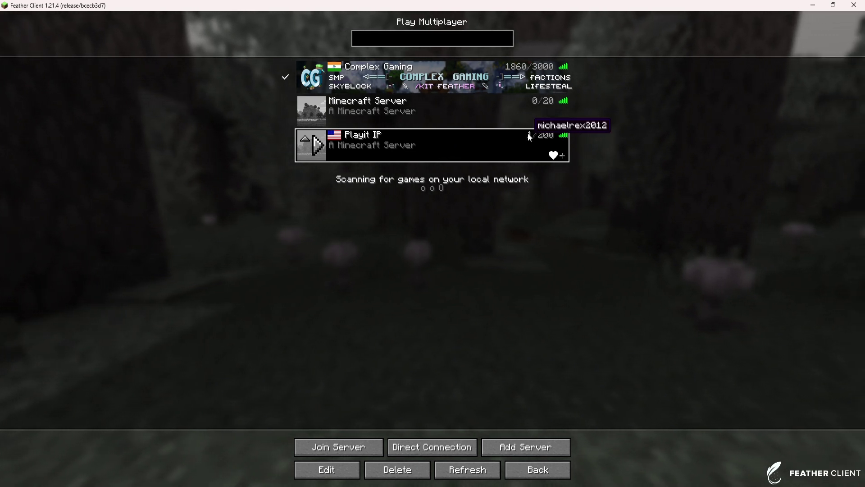
double_click(418, 146)
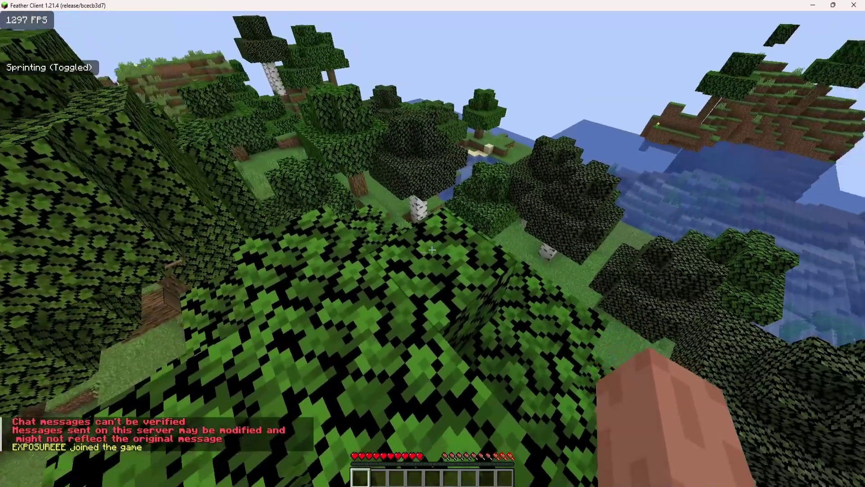
key(shift)
key(shift)
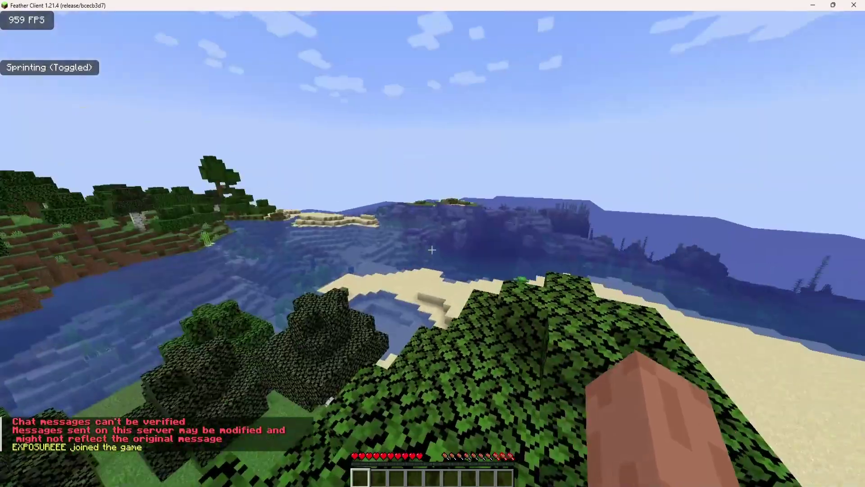
key(shift)
key(shift)
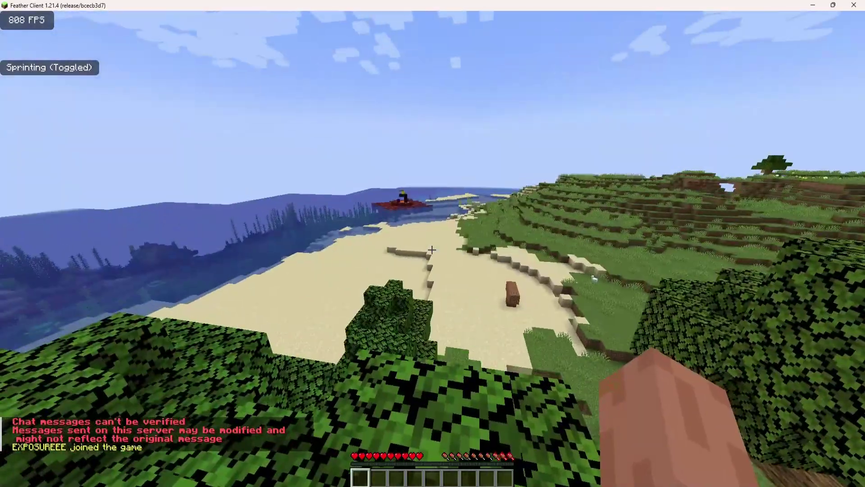
key(w)
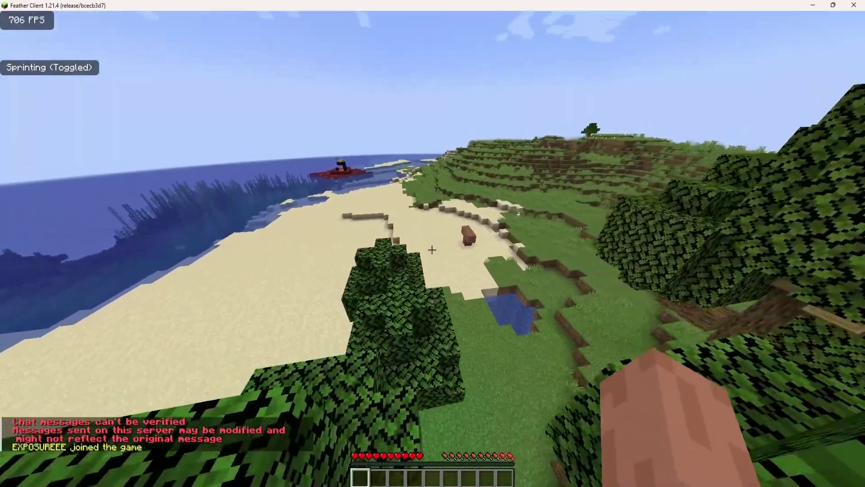
key(w)
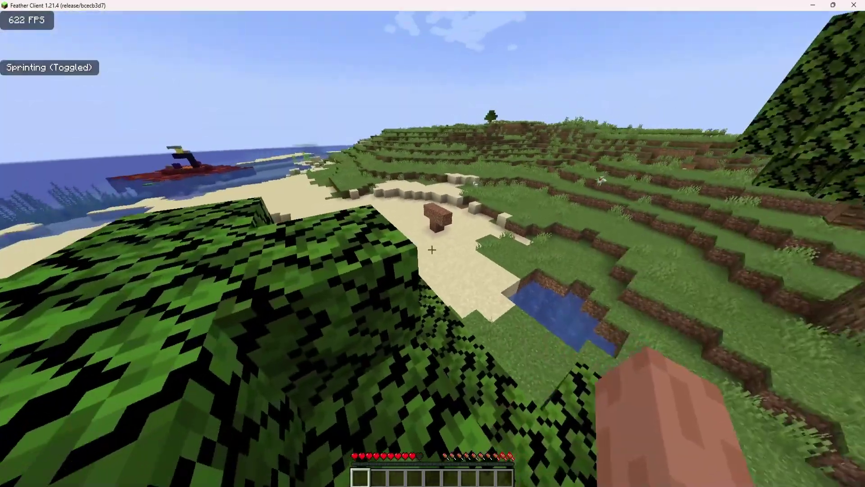
key(w)
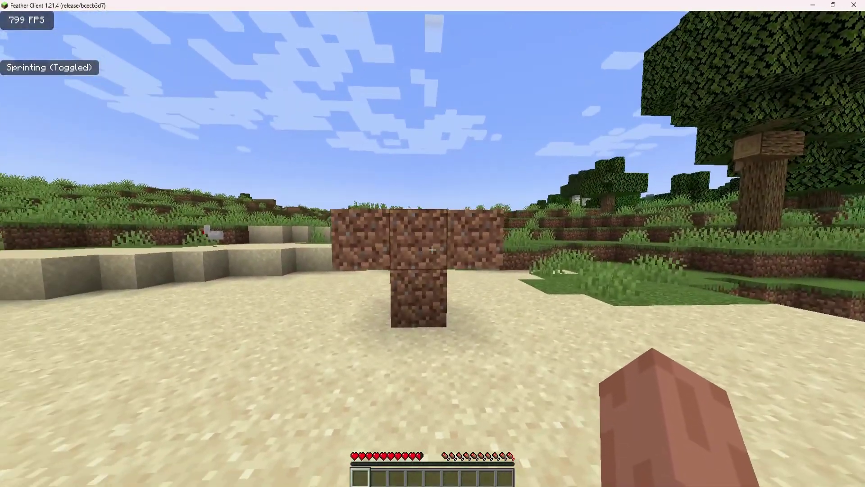
key(Escape)
key(alt+Tab)
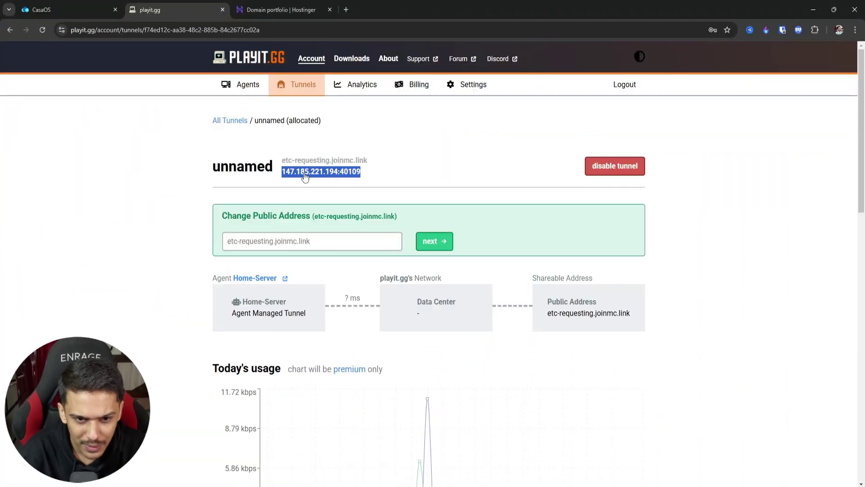
Check the tunnel address 147.185.221.194:40109 on playit.gg, then move to Hostinger's Domain portfolio.
click(410, 189)
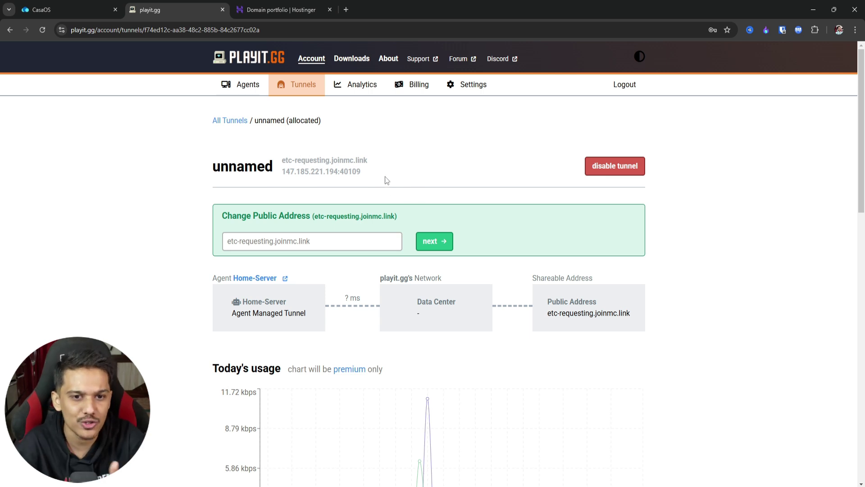
drag(385, 177, 279, 181)
click(290, 195)
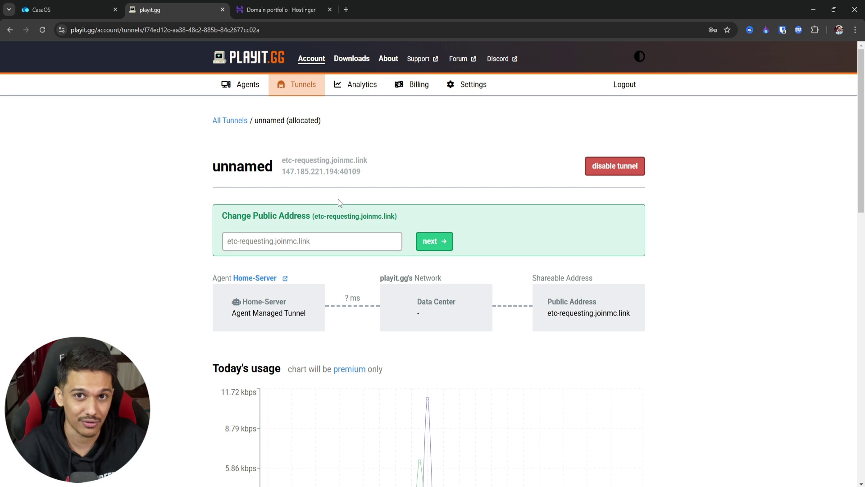
drag(387, 181, 287, 181)
click(366, 194)
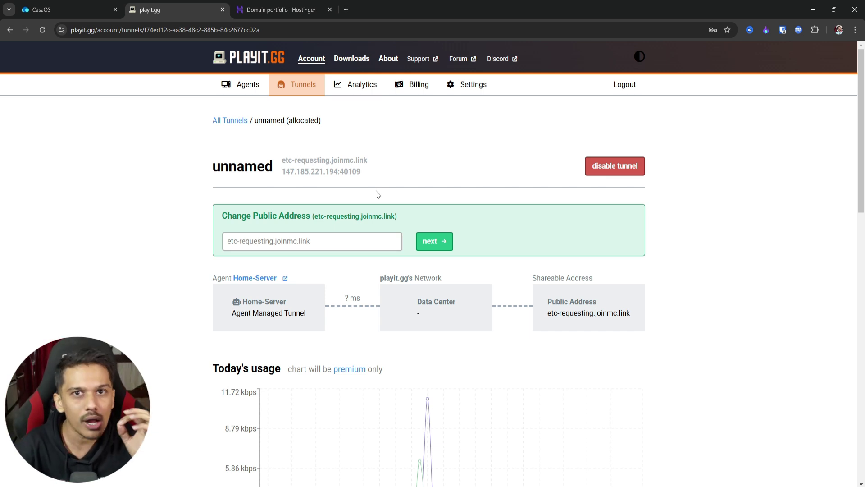
drag(377, 178, 287, 176)
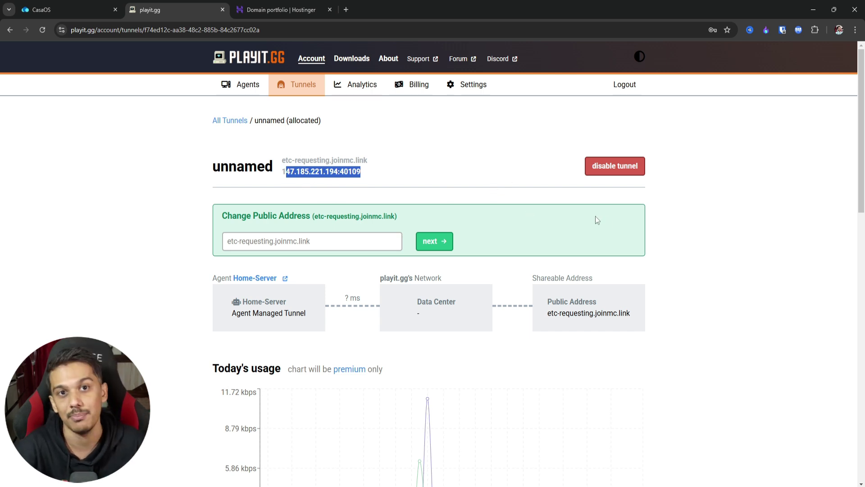
click(701, 243)
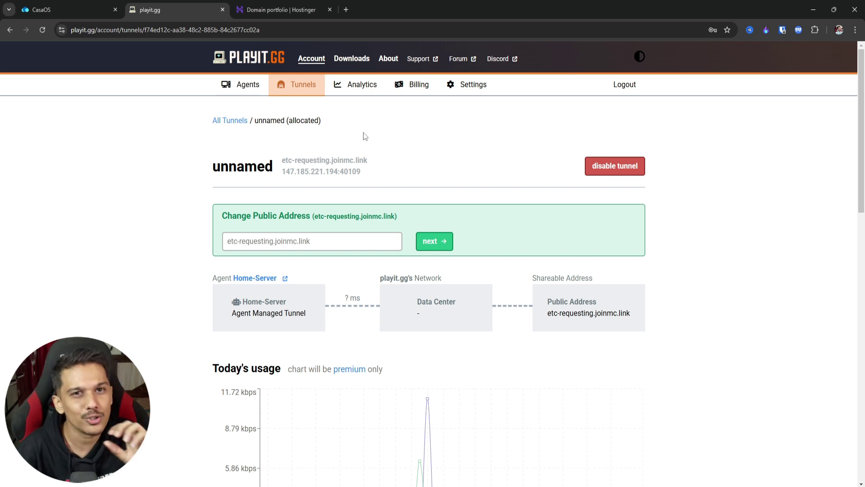
click(280, 9)
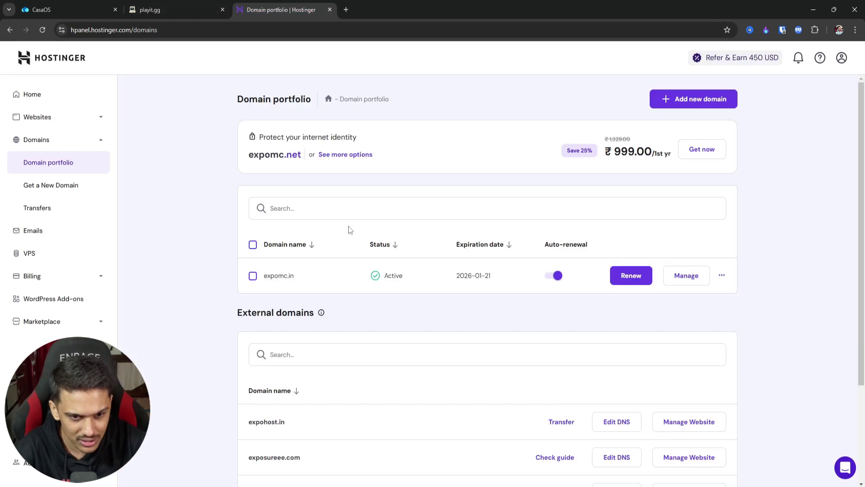
Open expomc.in's DNS / Nameservers page from its Manage overview in hPanel.
double_click(306, 276)
click(200, 232)
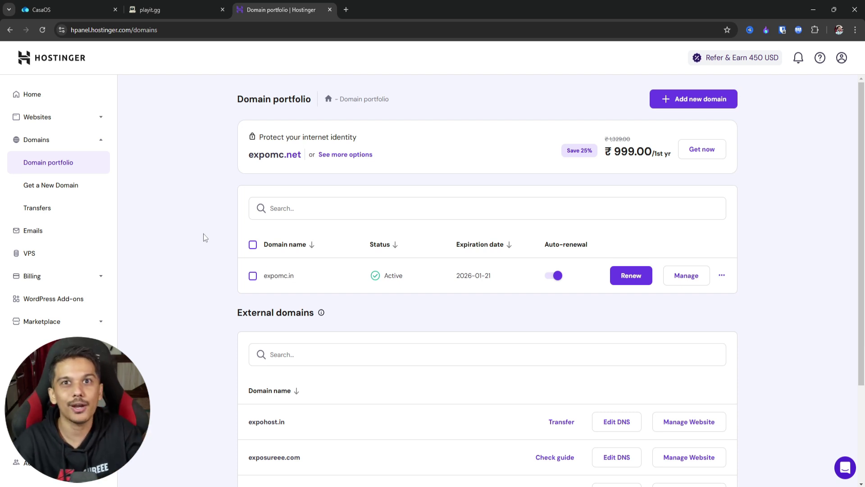
double_click(278, 277)
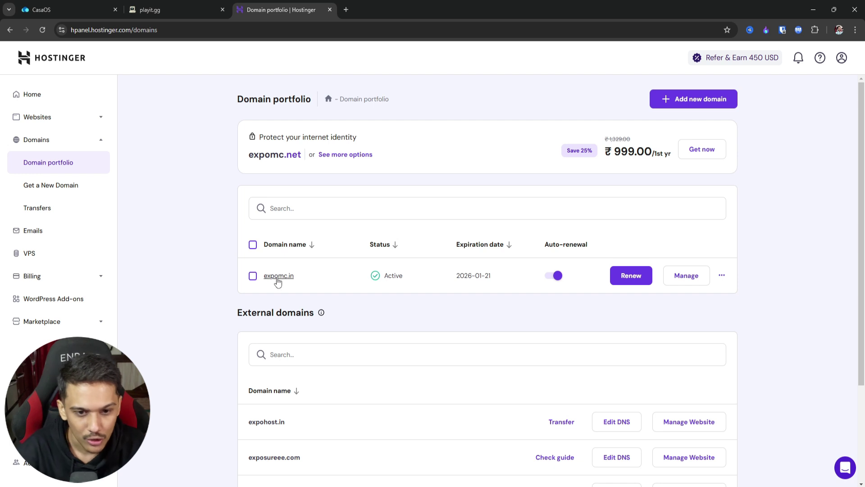
click(329, 270)
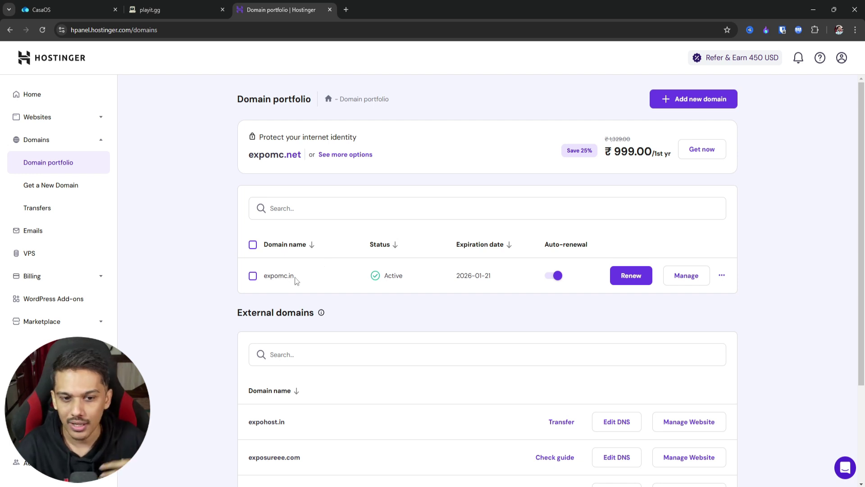
click(695, 281)
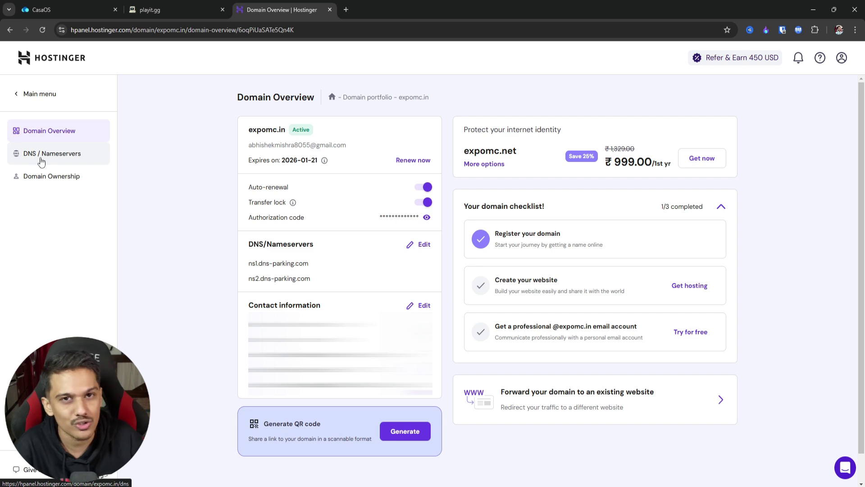
click(41, 161)
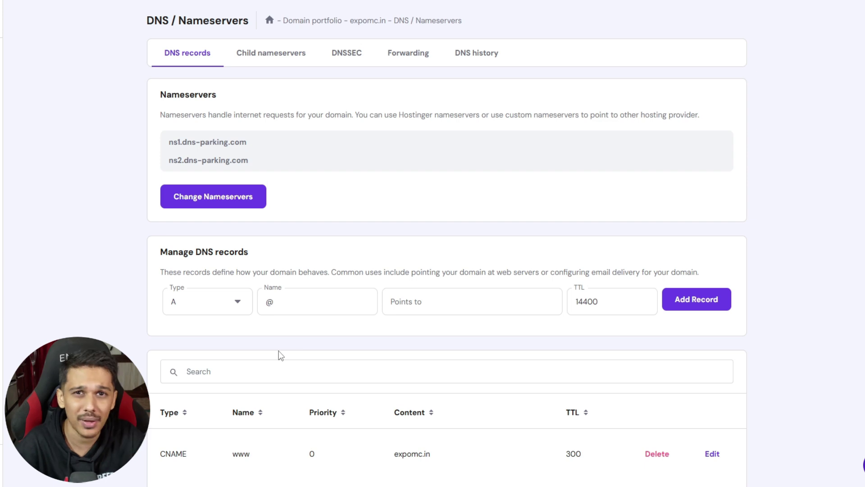
Replace the default @ with 'play' as the new A record's name.
click(317, 304)
key(BackSpace)
text(pla)
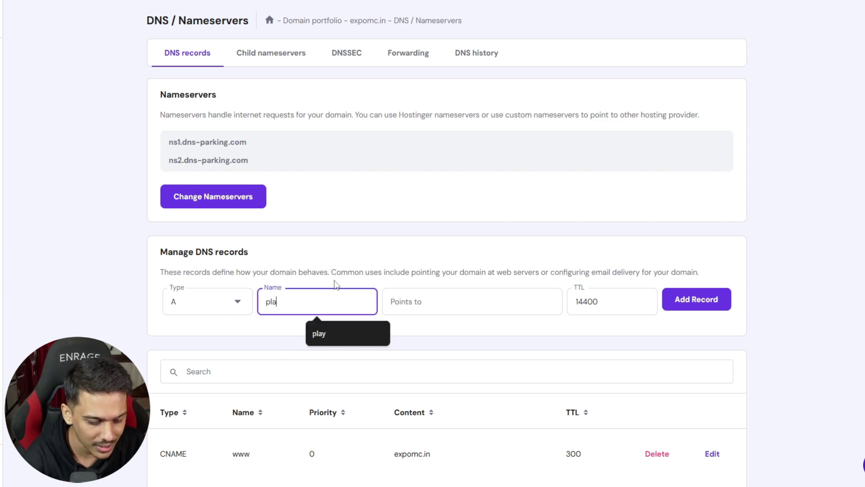
text(y)
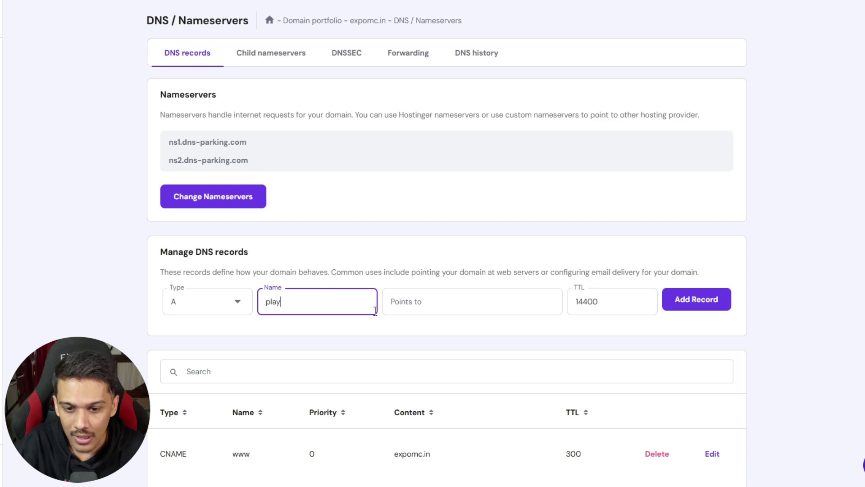
drag(319, 311, 254, 316)
Point the record to 147.185.221.194 by pasting the playit address and deleting port 40109.
click(429, 310)
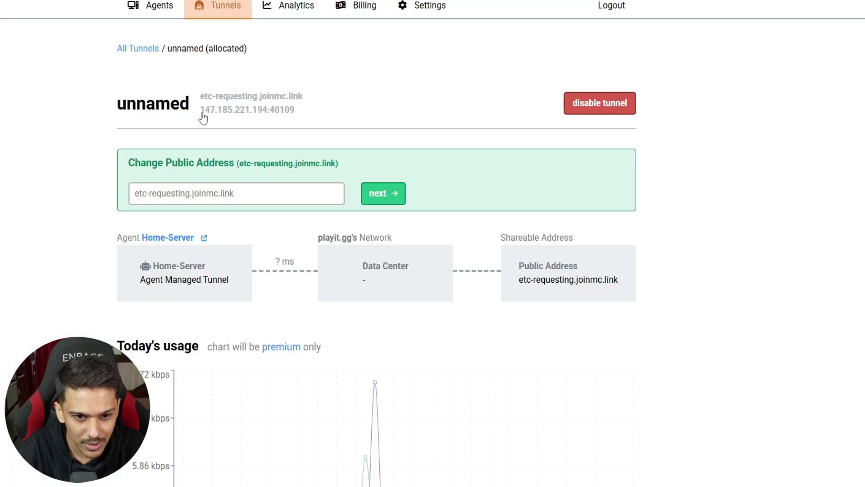
drag(201, 110, 296, 110)
right_click(235, 112)
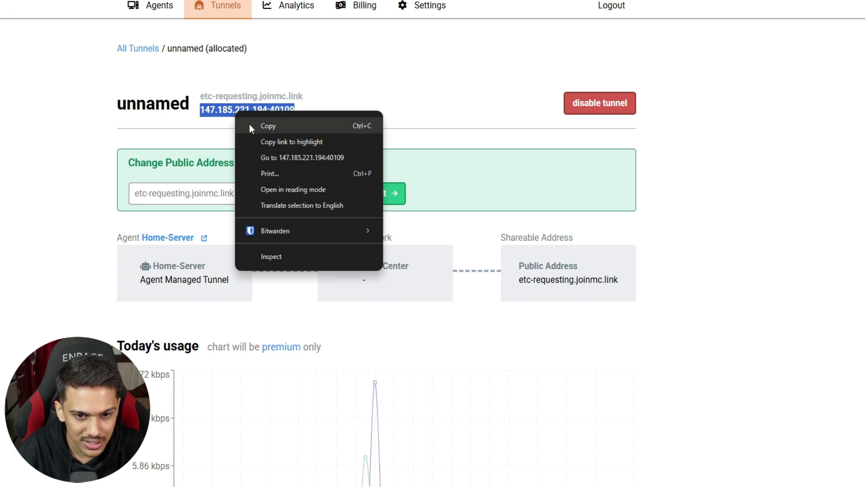
click(250, 125)
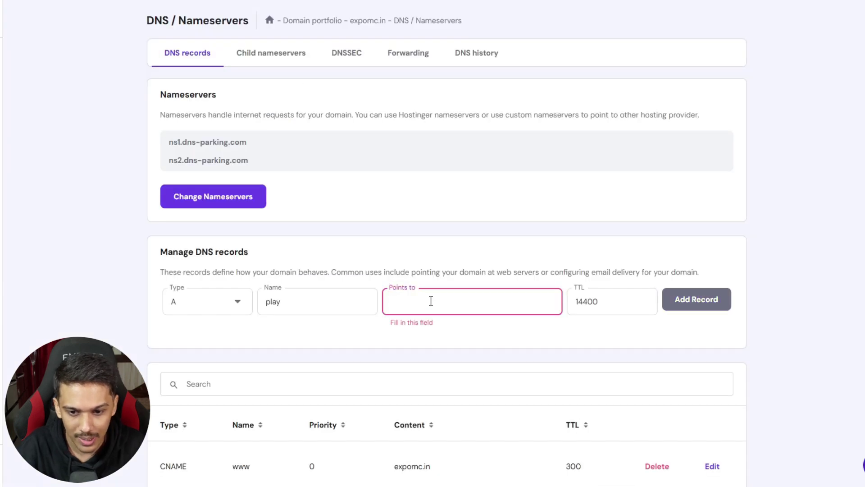
click(431, 302)
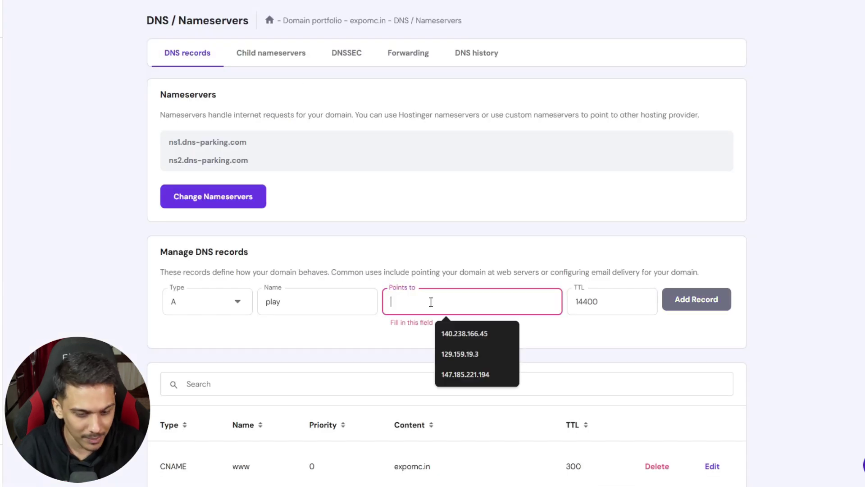
key(ctrl+v)
drag(479, 303, 441, 299)
click(440, 302)
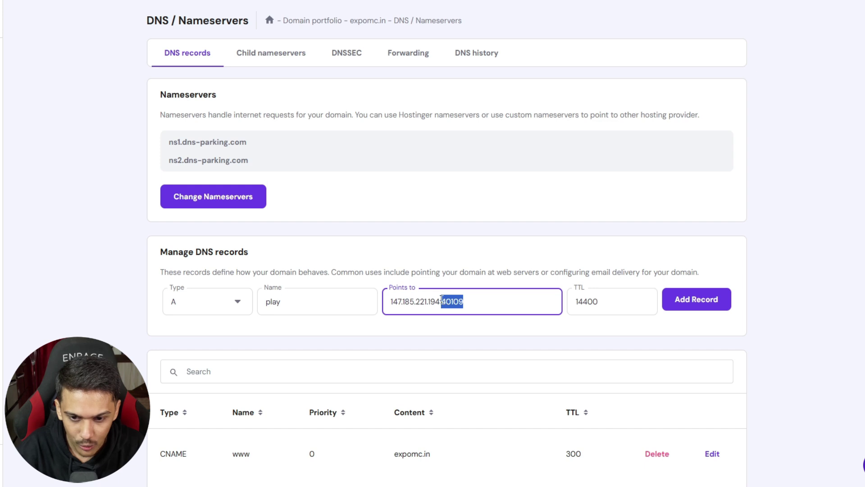
key(BackSpace)
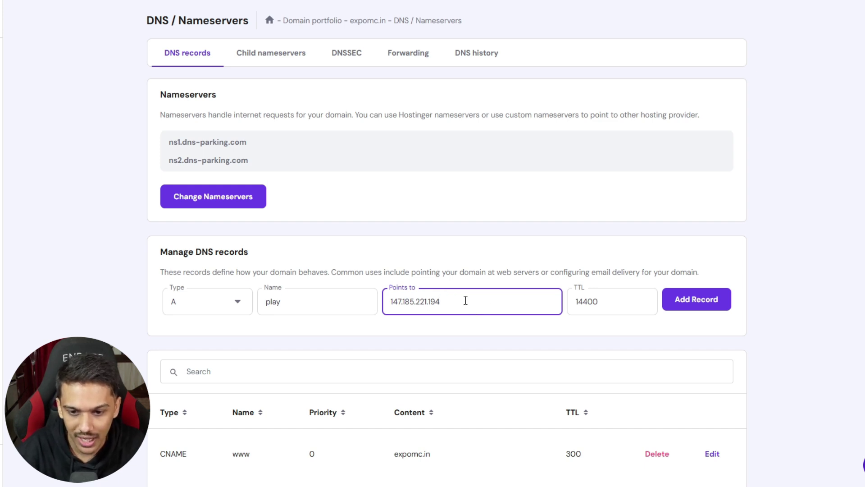
Add and confirm the play A record, checking 147.185.221.194 against the playit.gg tunnel.
click(698, 305)
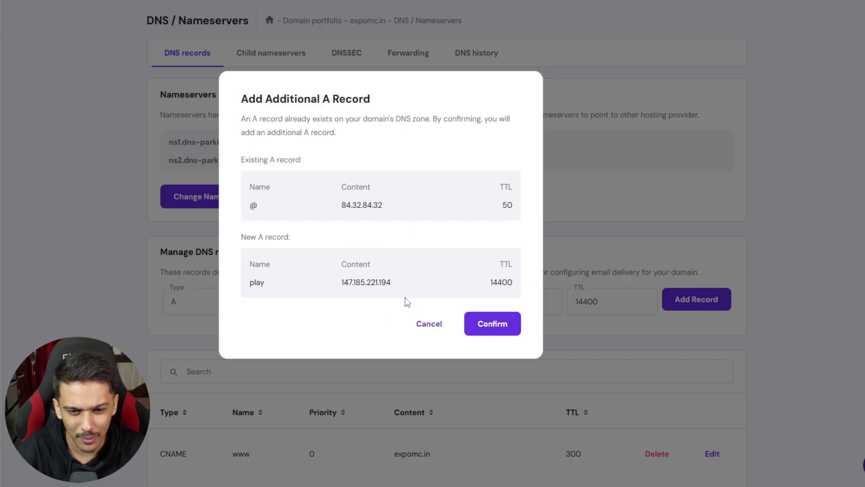
click(489, 329)
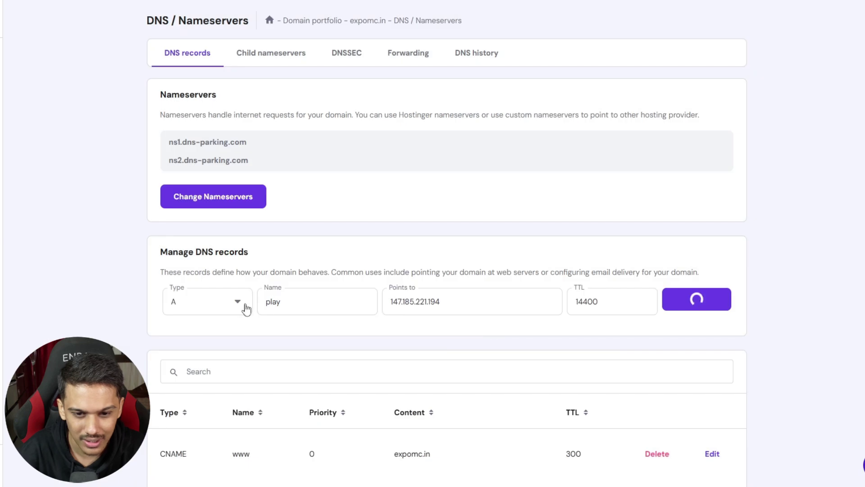
scroll(502, 283, down, 3)
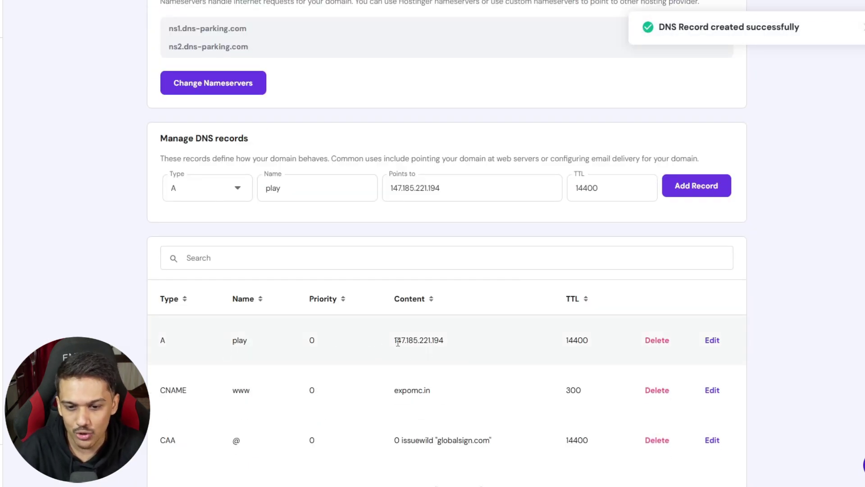
drag(398, 342, 455, 342)
key(alt+Tab)
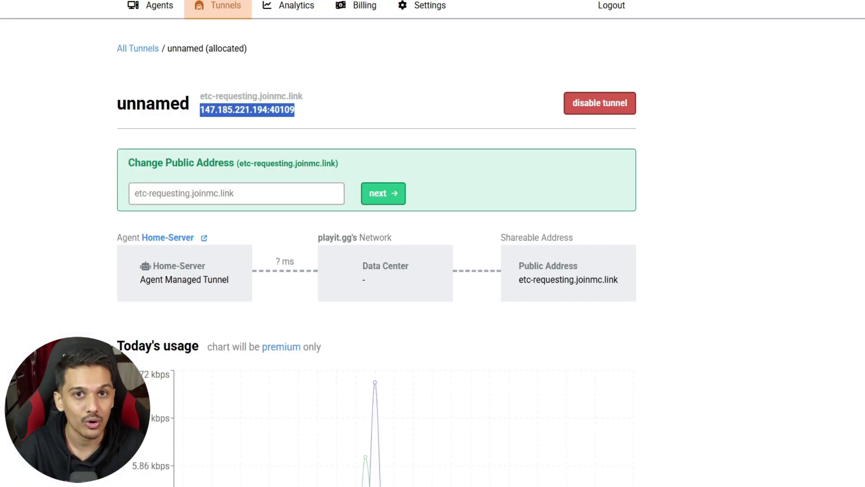
key(alt+Tab)
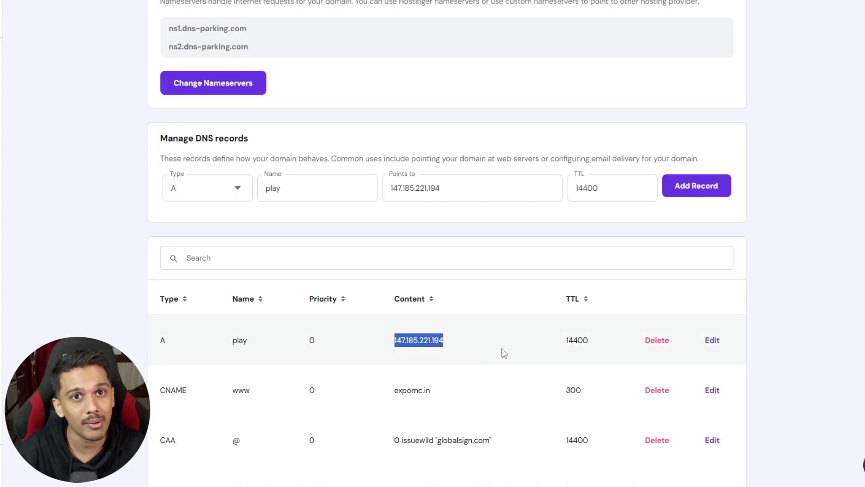
Change the new record to type SRV with name _minecraft_tcp and weight 10.
click(502, 348)
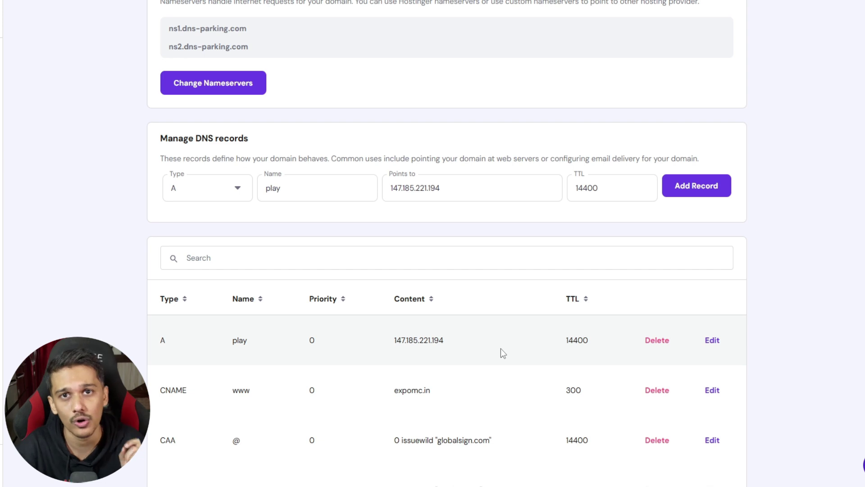
click(218, 199)
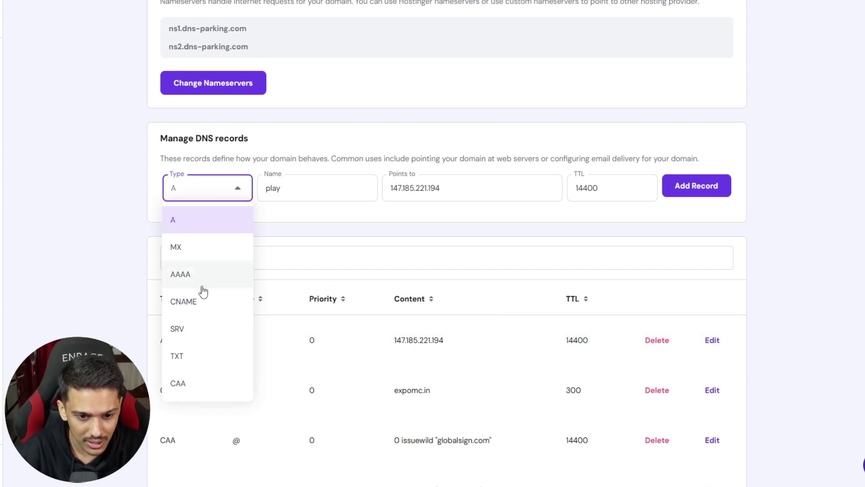
click(202, 330)
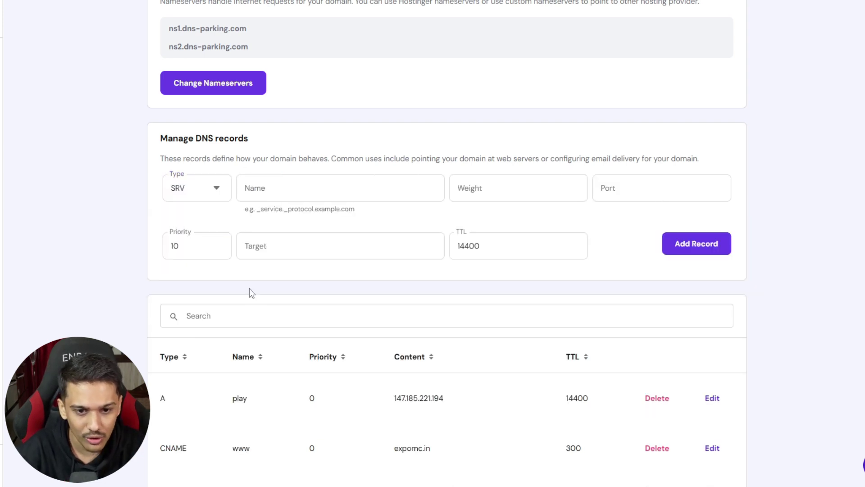
click(292, 189)
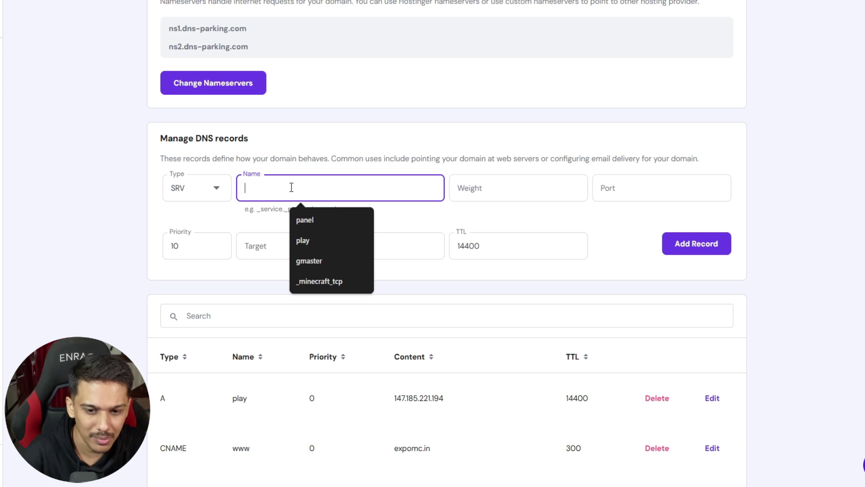
click(313, 282)
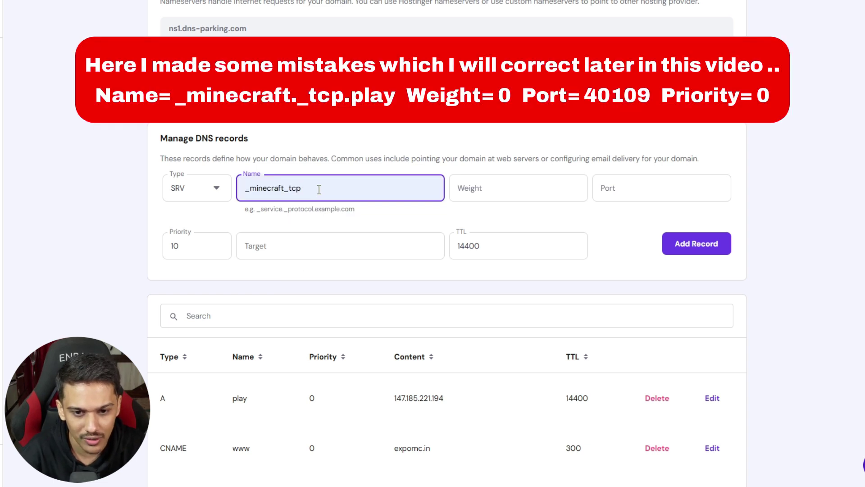
drag(318, 189, 235, 195)
click(341, 195)
click(528, 183)
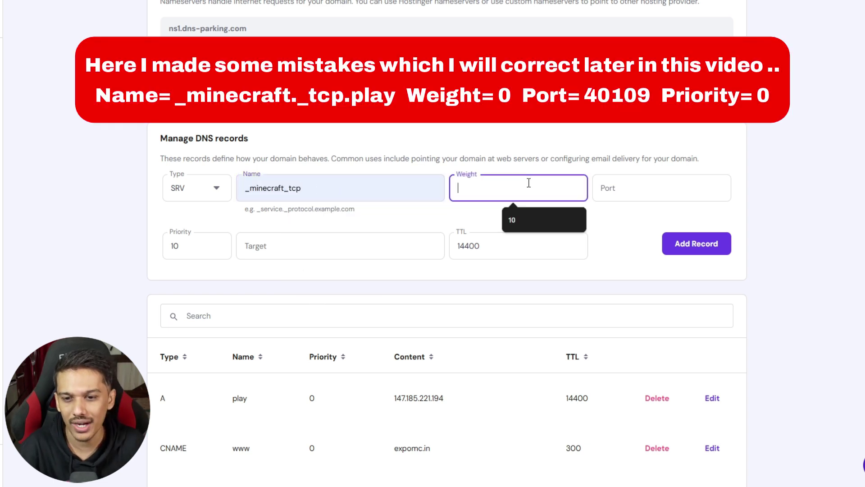
click(535, 223)
Set the SRV port to 40109 instead of 25565, matching the playit tunnel.
click(631, 189)
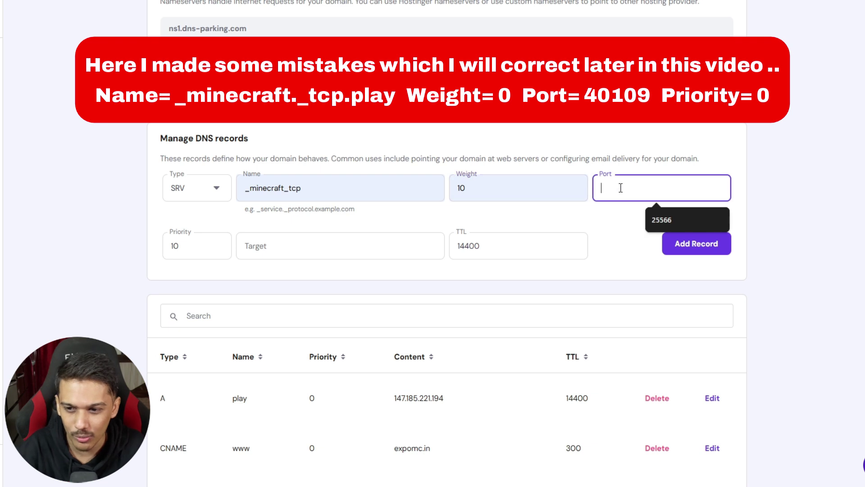
click(649, 215)
key(BackSpace)
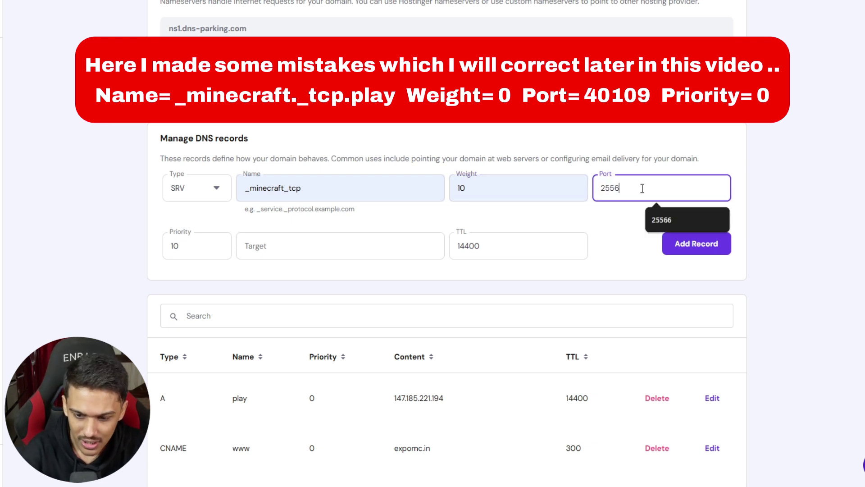
text(5)
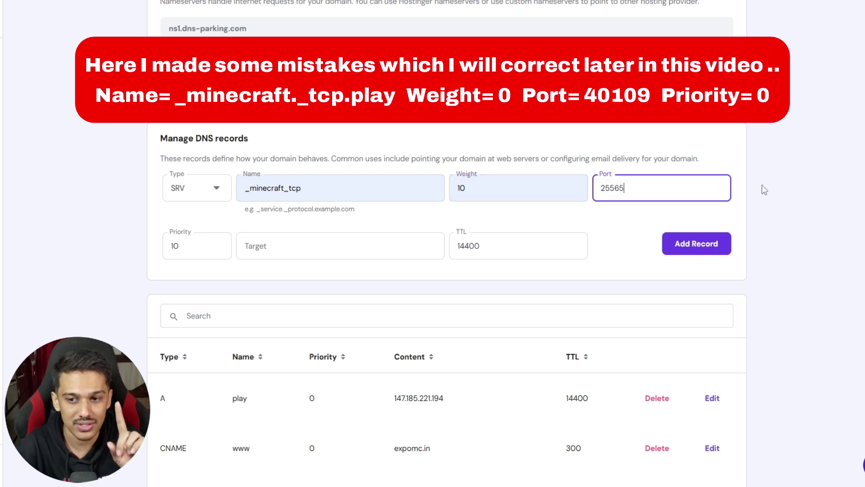
click(761, 185)
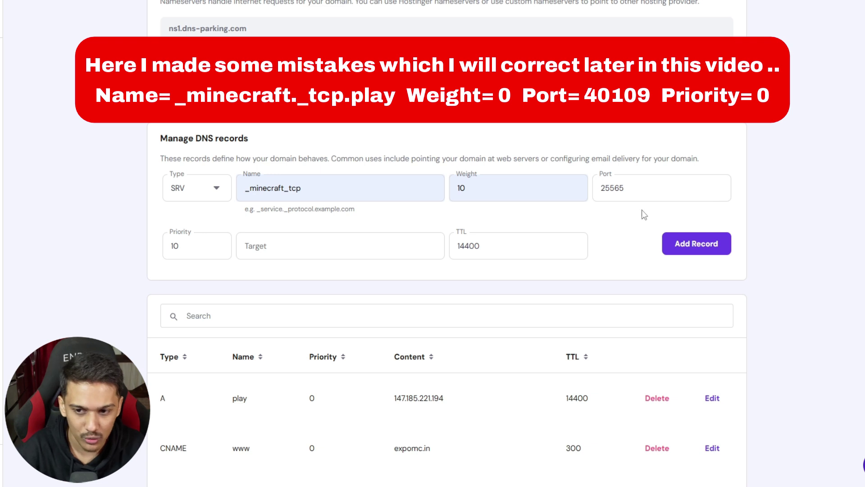
drag(639, 192, 597, 191)
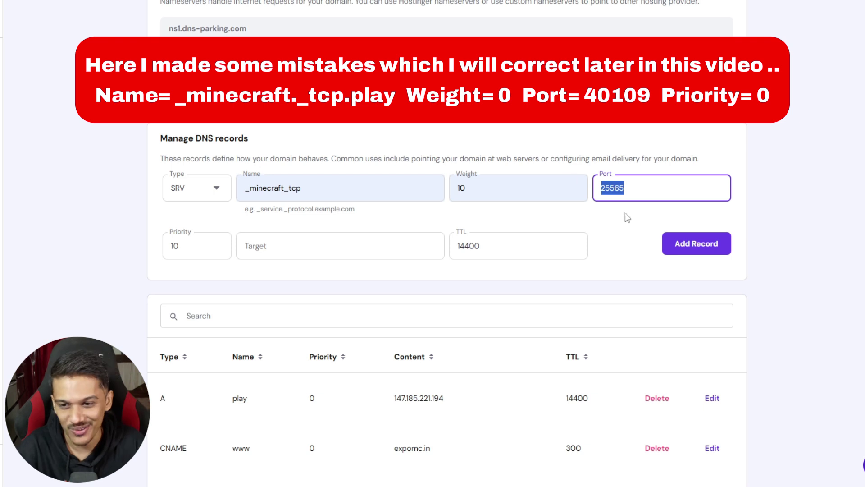
double_click(641, 190)
text(40109)
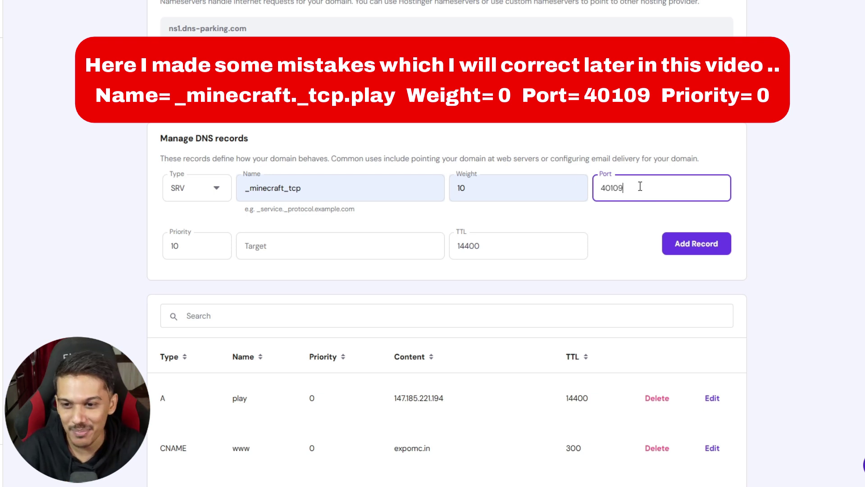
double_click(639, 189)
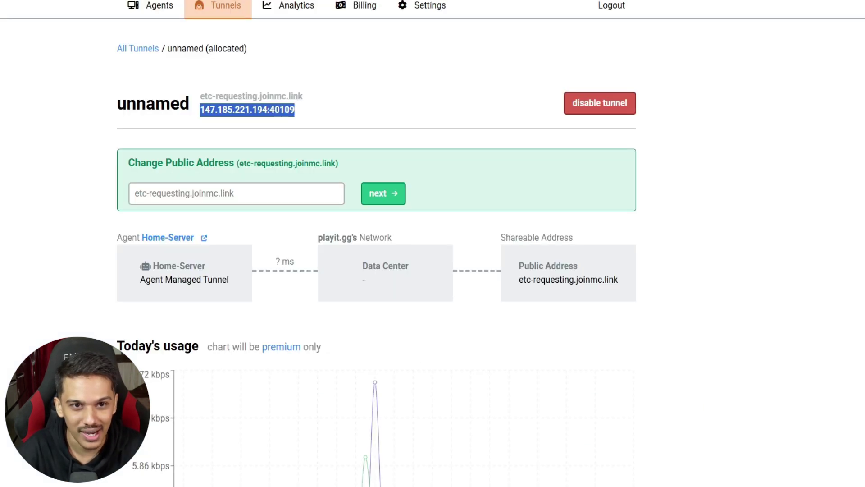
key(ctrl+Tab)
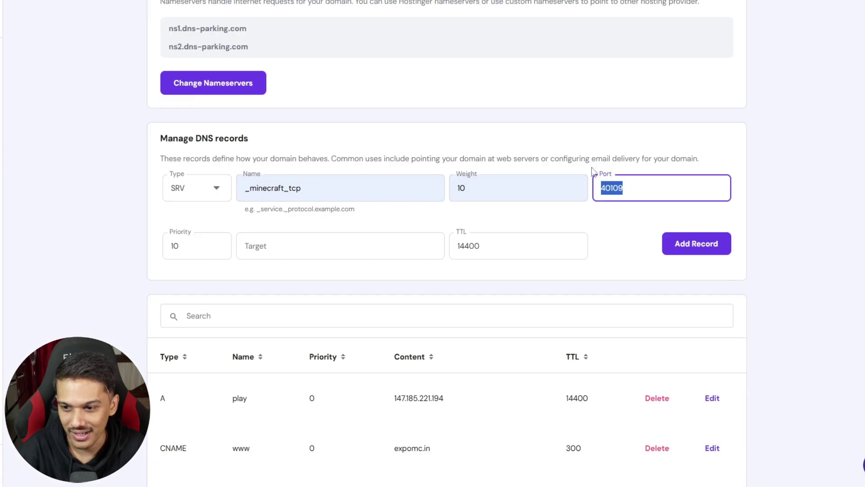
click(676, 188)
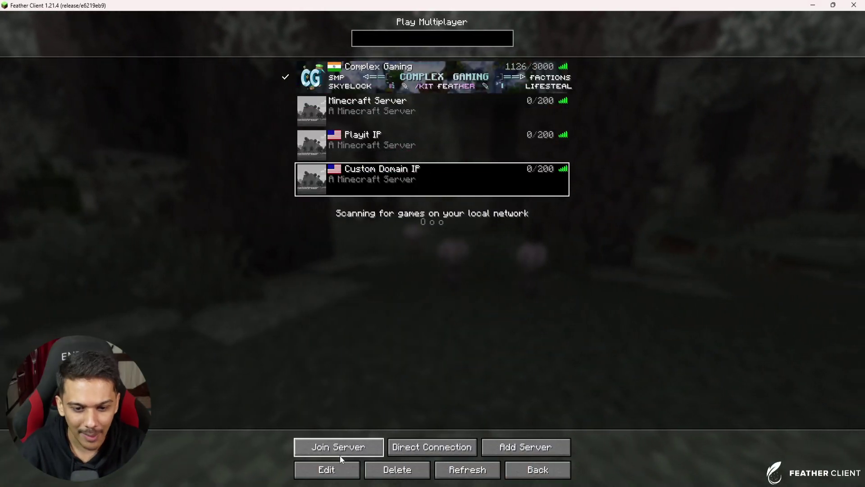
Confirm the Custom Domain IP server address play.expomc.in and join the server.
click(335, 469)
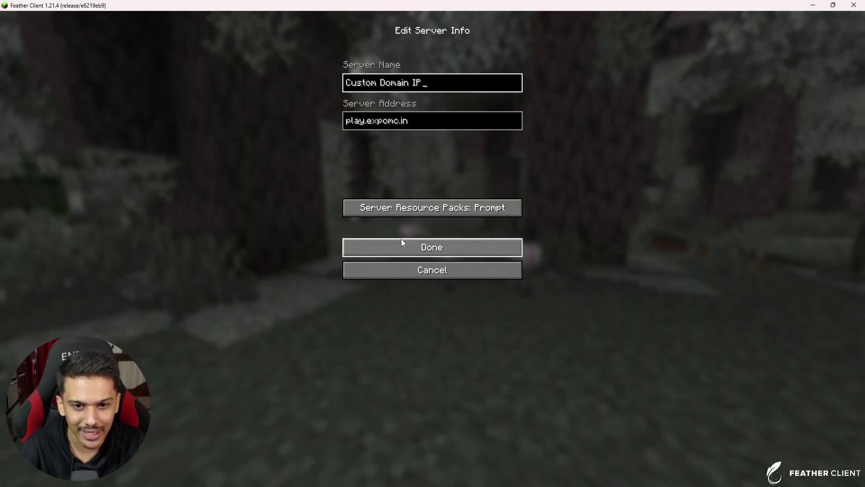
click(399, 126)
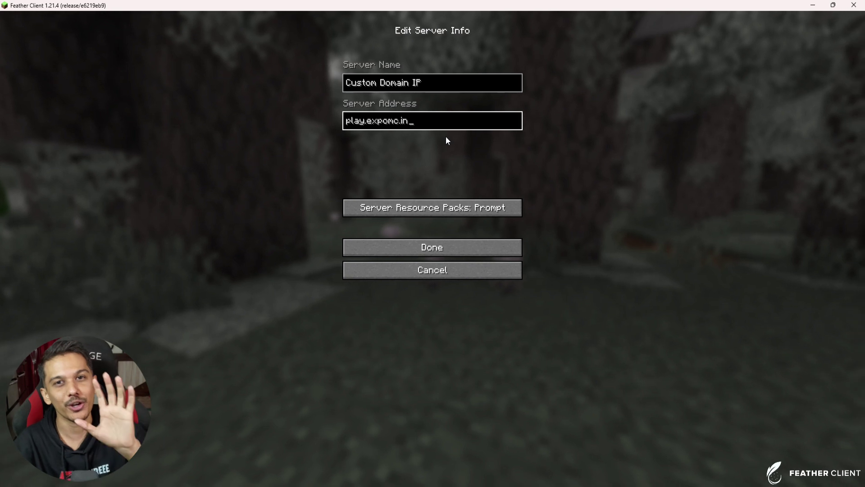
click(423, 252)
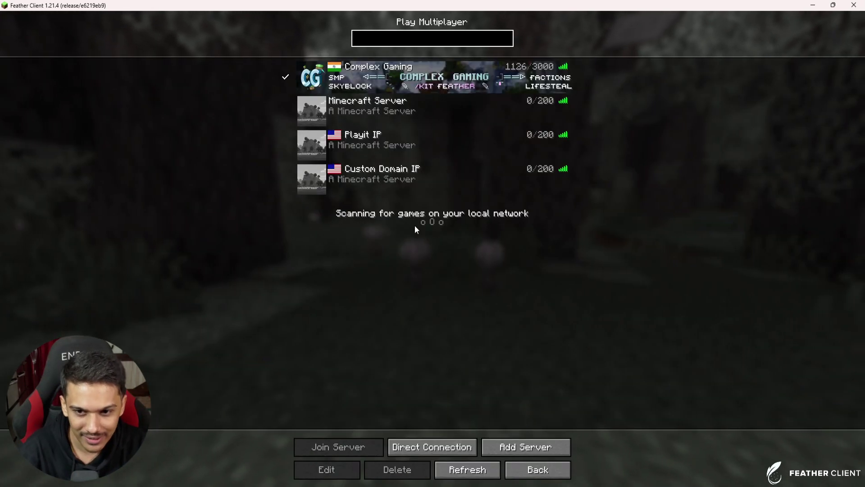
click(539, 179)
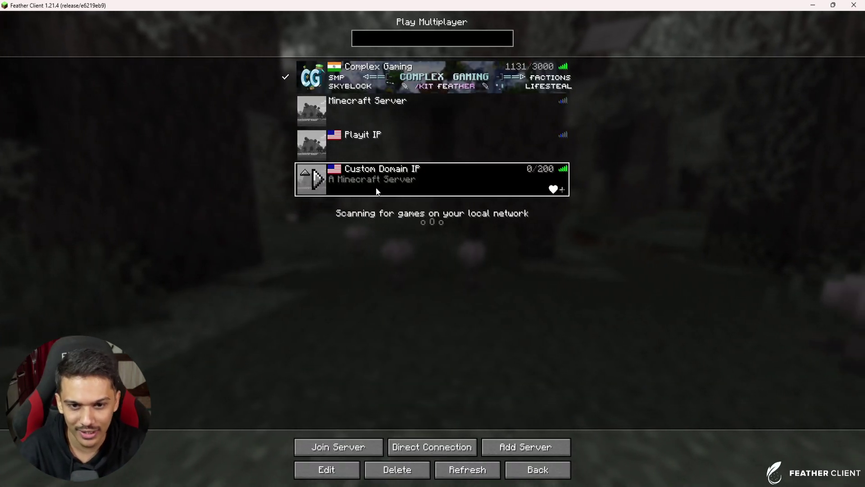
double_click(346, 185)
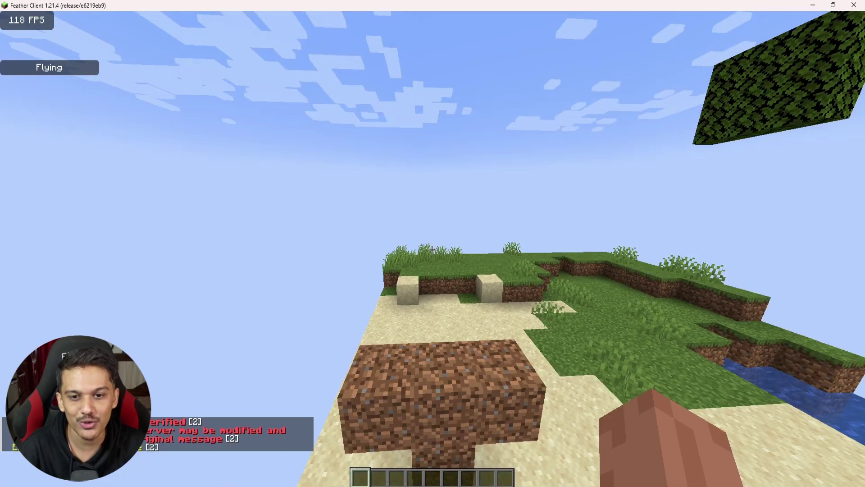
Disconnect from the server and return to the Hostinger window in Chrome.
key(s)
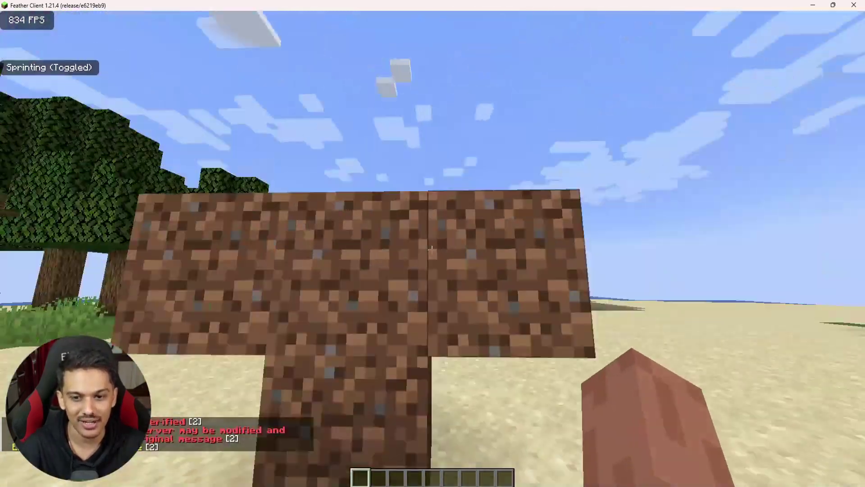
key(Escape)
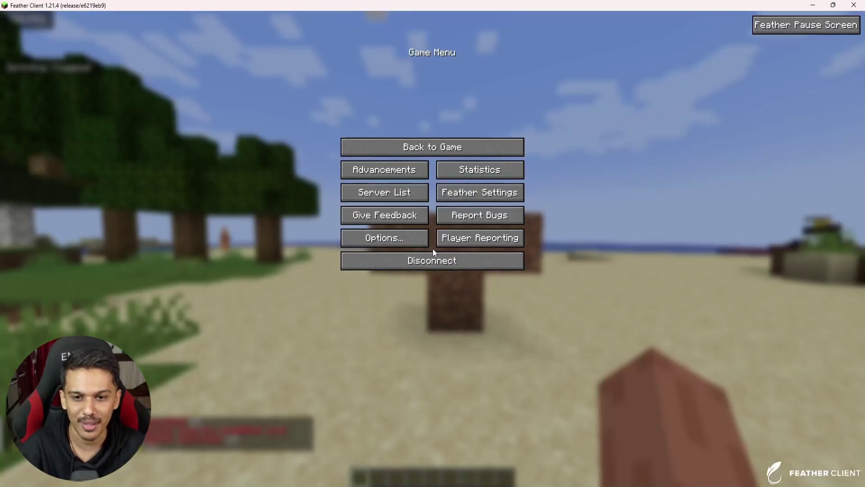
click(426, 264)
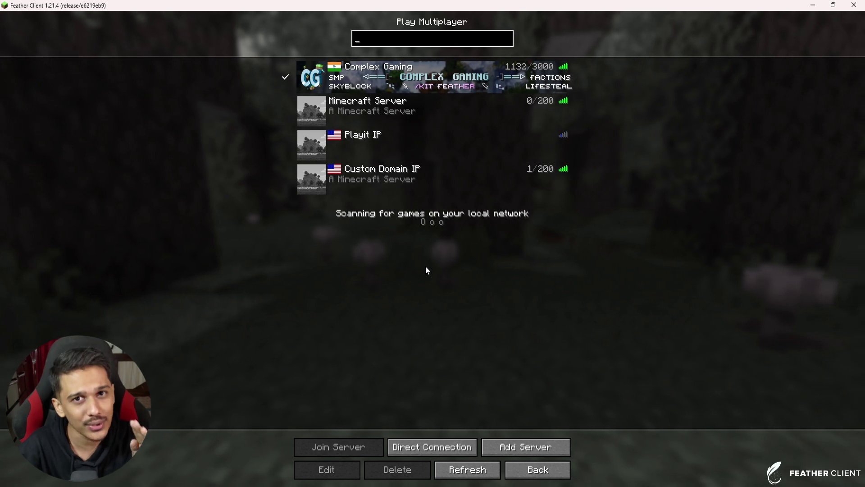
mouse_move(432, 484)
click(428, 464)
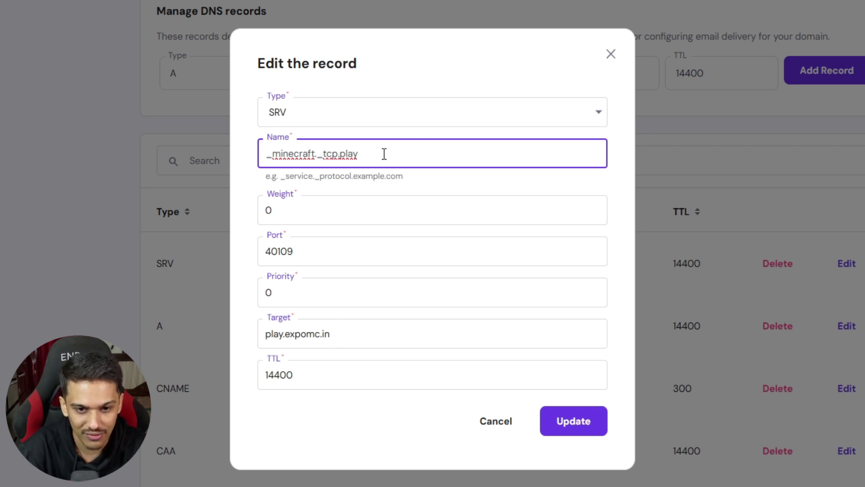
Review the SRV record name _minecraft._tcp.play in the Edit the record dialog.
click(316, 154)
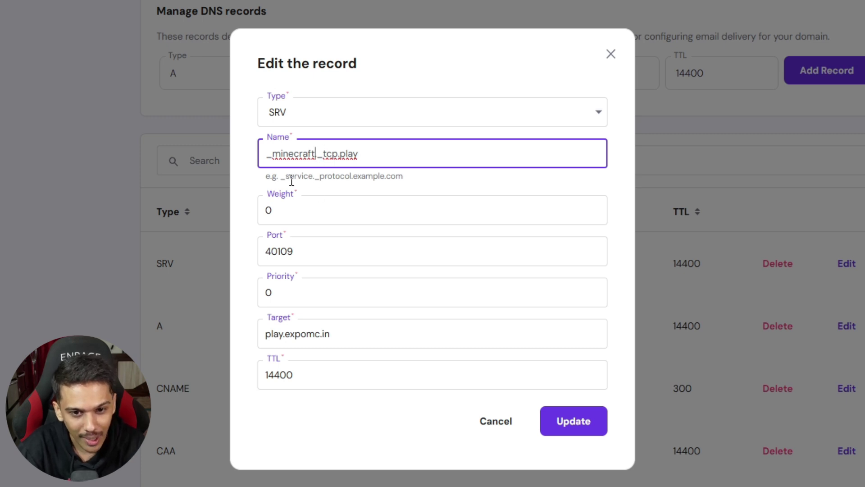
drag(287, 179, 322, 179)
click(328, 179)
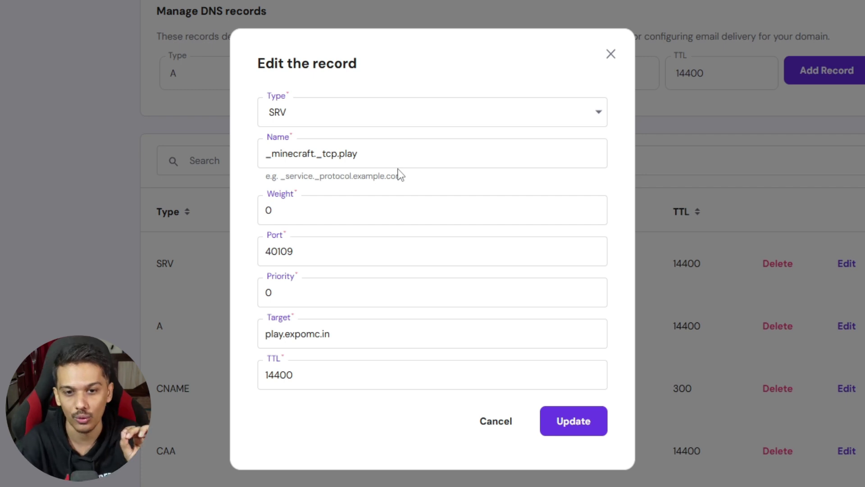
click(358, 155)
drag(358, 155, 341, 163)
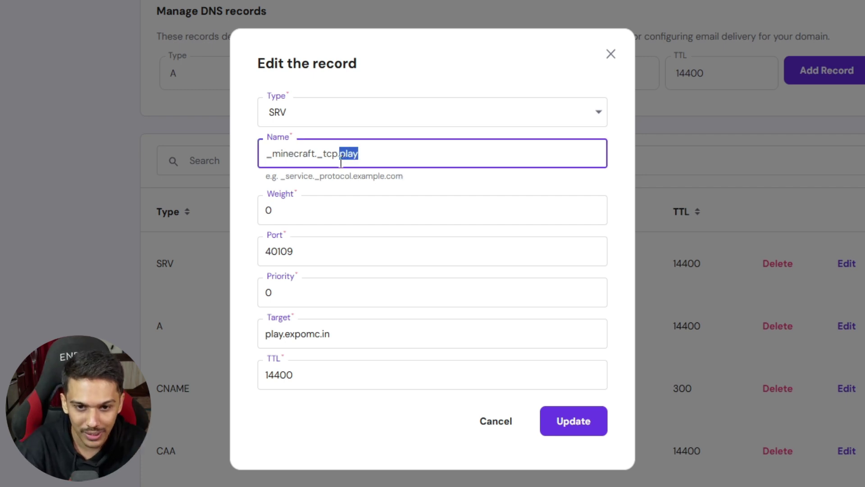
click(377, 152)
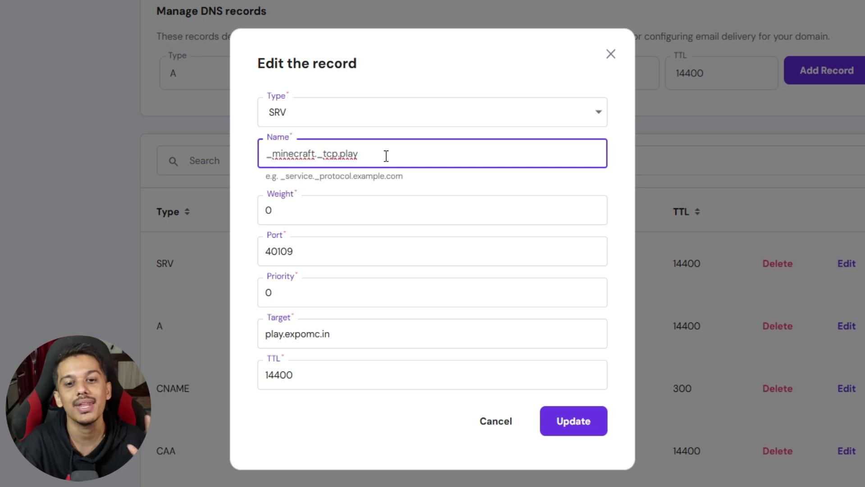
triple_click(411, 154)
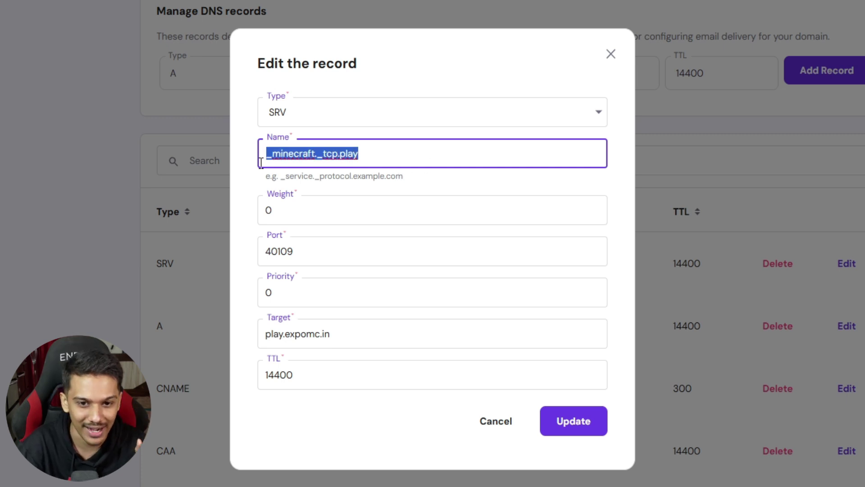
click(375, 184)
click(365, 156)
drag(365, 156, 235, 173)
click(243, 186)
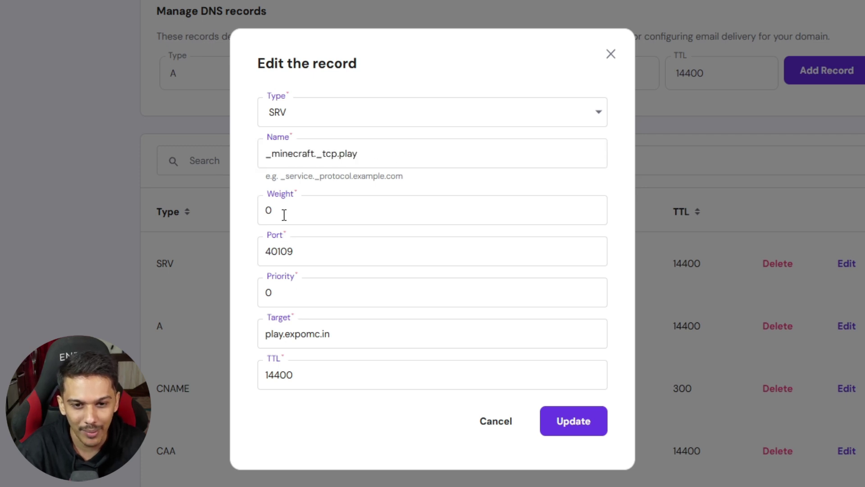
Check the record's weight and priority values, then close the editor unchanged.
drag(284, 215, 241, 298)
click(243, 283)
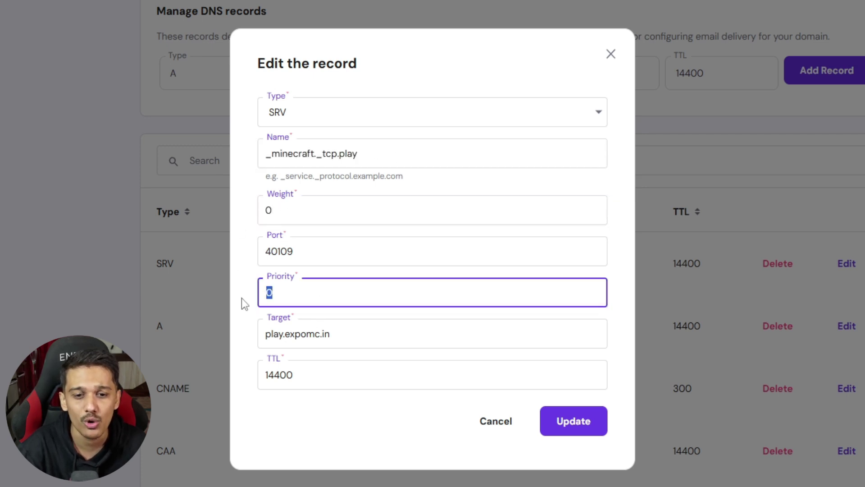
click(241, 299)
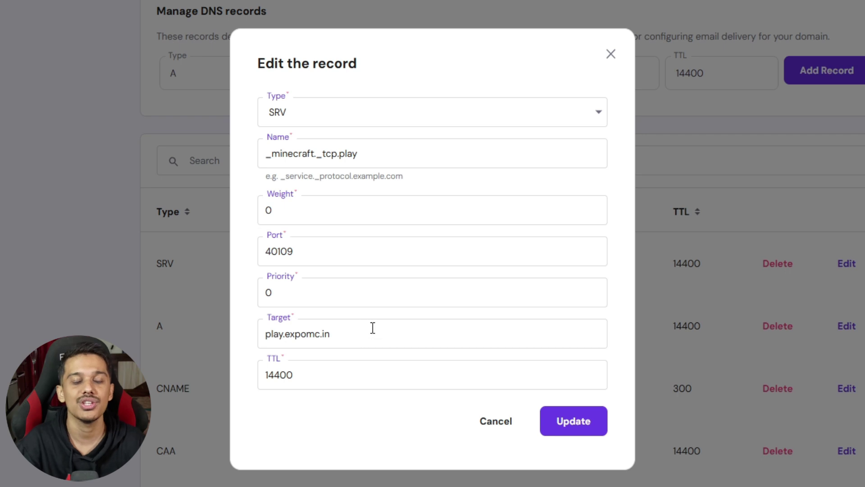
drag(317, 203, 232, 214)
click(232, 214)
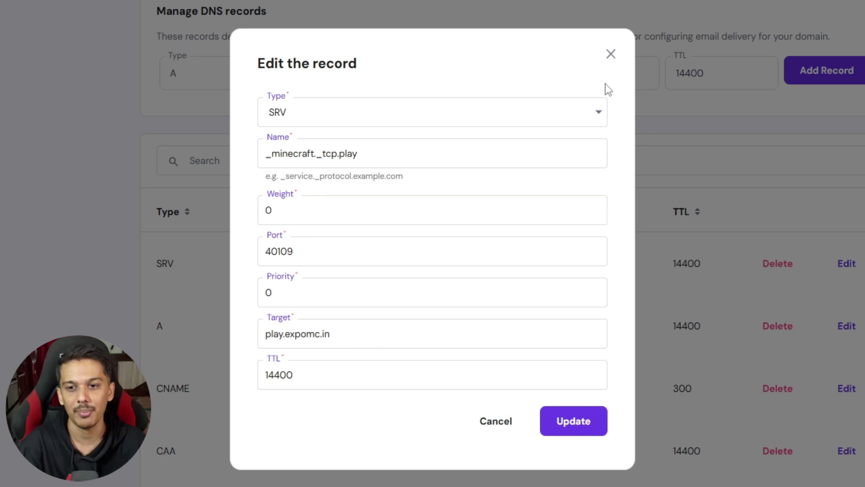
click(611, 54)
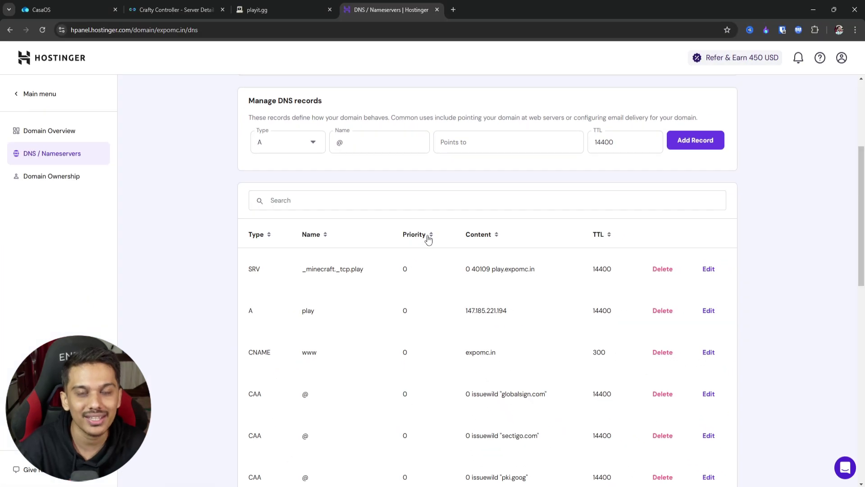
In Minecraft, open Custom Domain IP's edit screen and verify the address play.expomc.in.
key(alt+Tab)
click(388, 176)
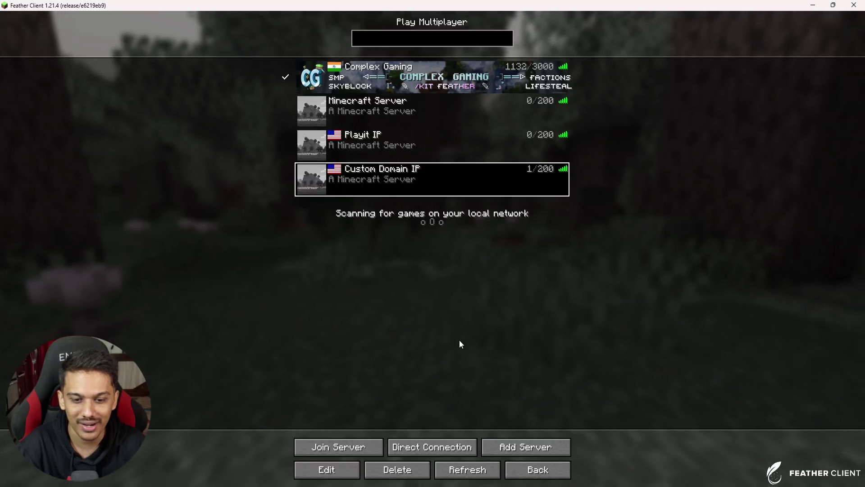
click(327, 467)
click(423, 115)
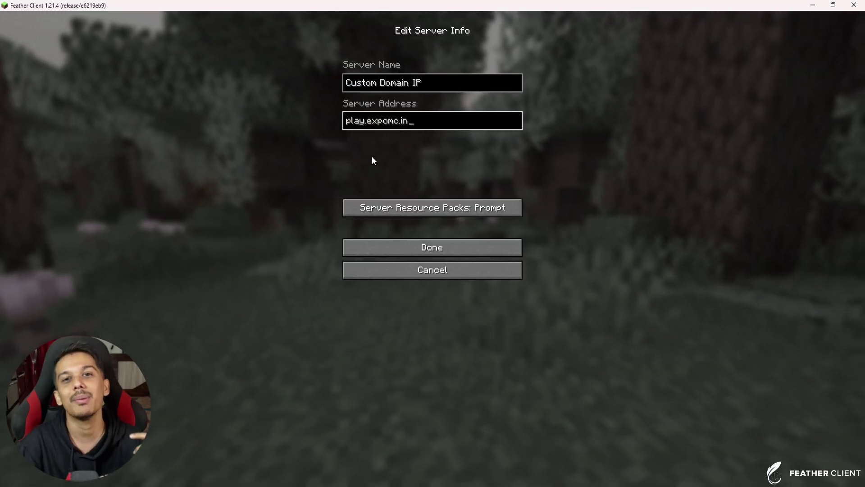